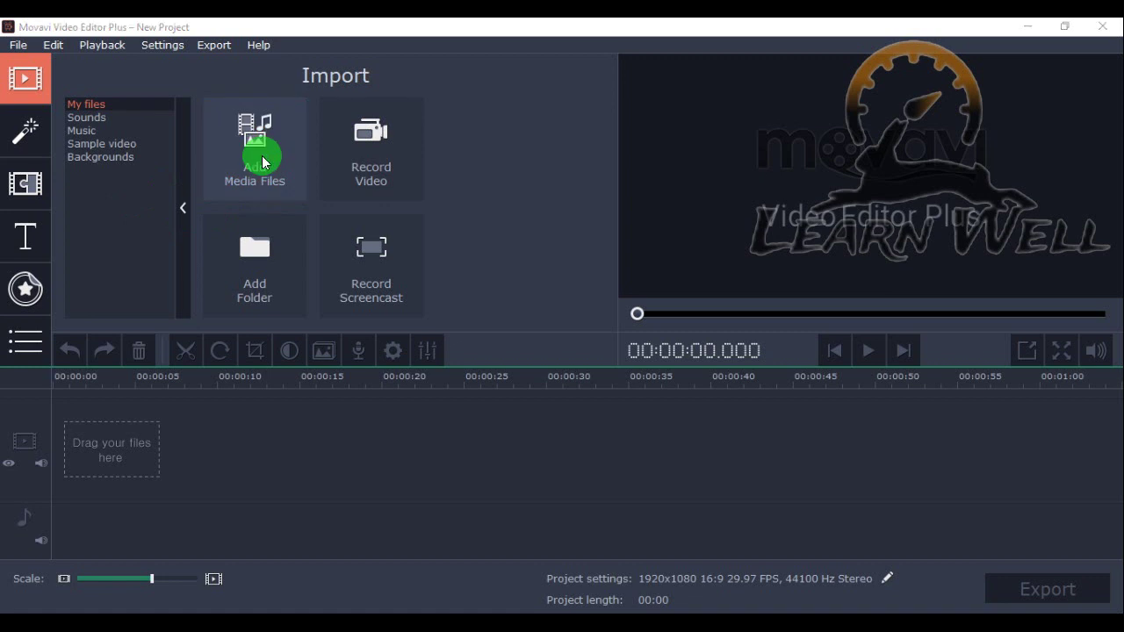
# - Import the super drawing PNG from the Desktop's video edit folder and stretch its timeline clip to 55 seconds
pyautogui.click(261, 167)
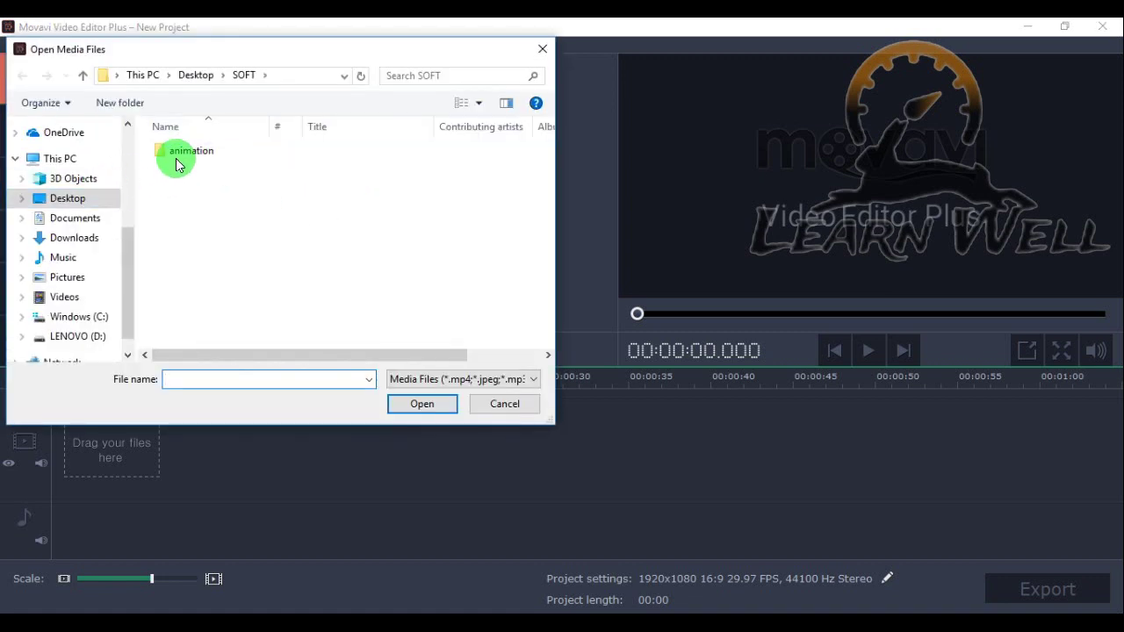
pyautogui.click(70, 197)
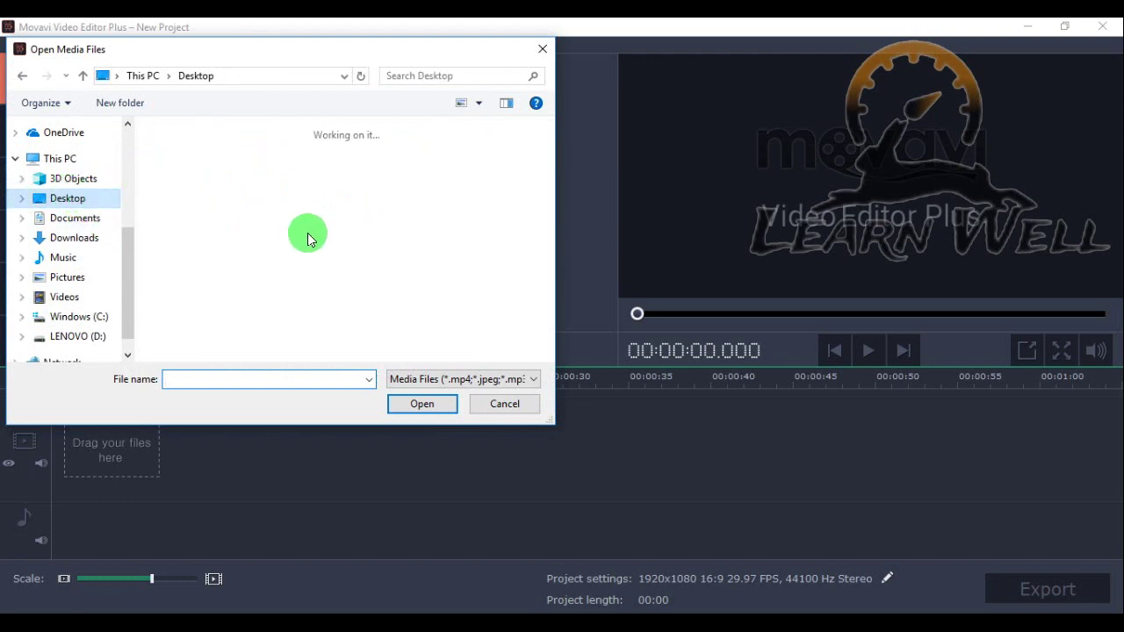
pyautogui.moveTo(540, 252); pyautogui.dragTo(544, 326)
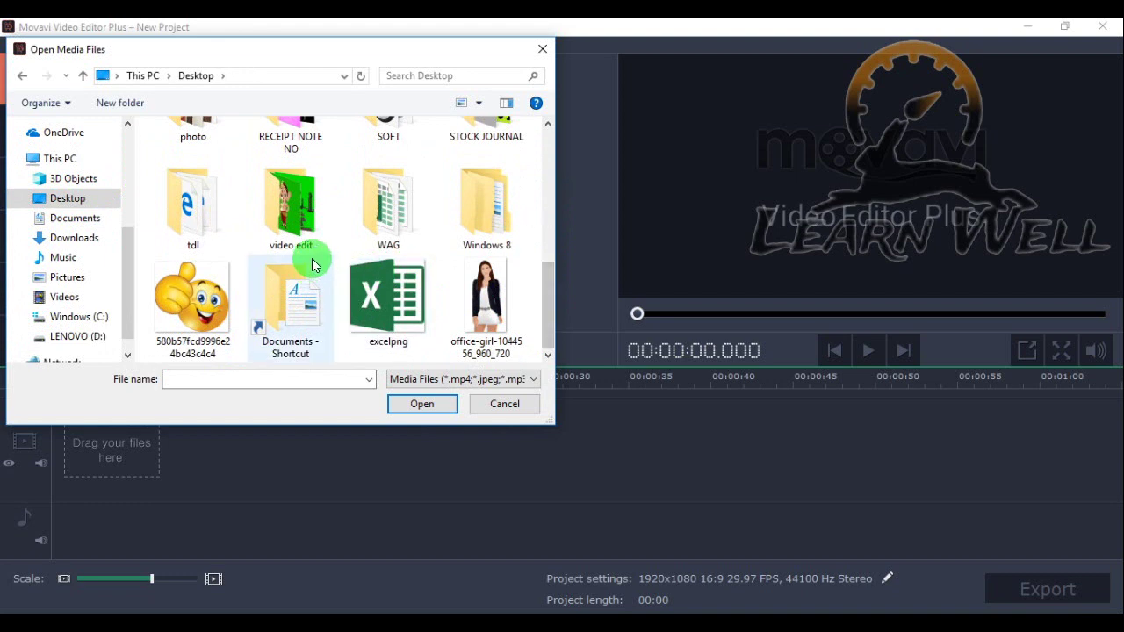
pyautogui.doubleClick(298, 214)
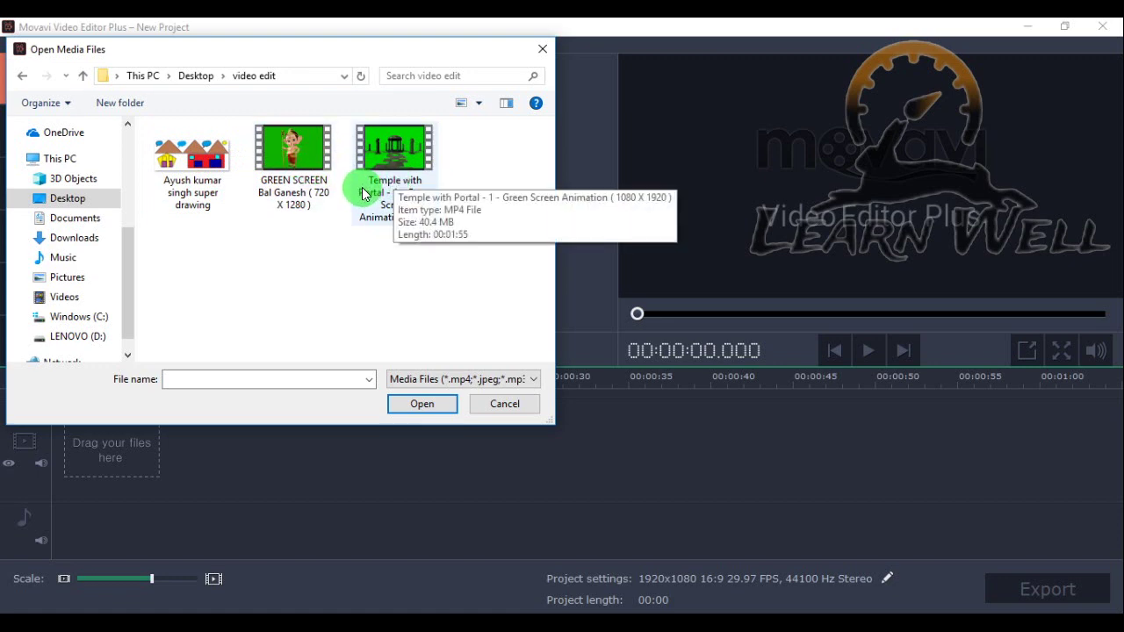
pyautogui.click(190, 179)
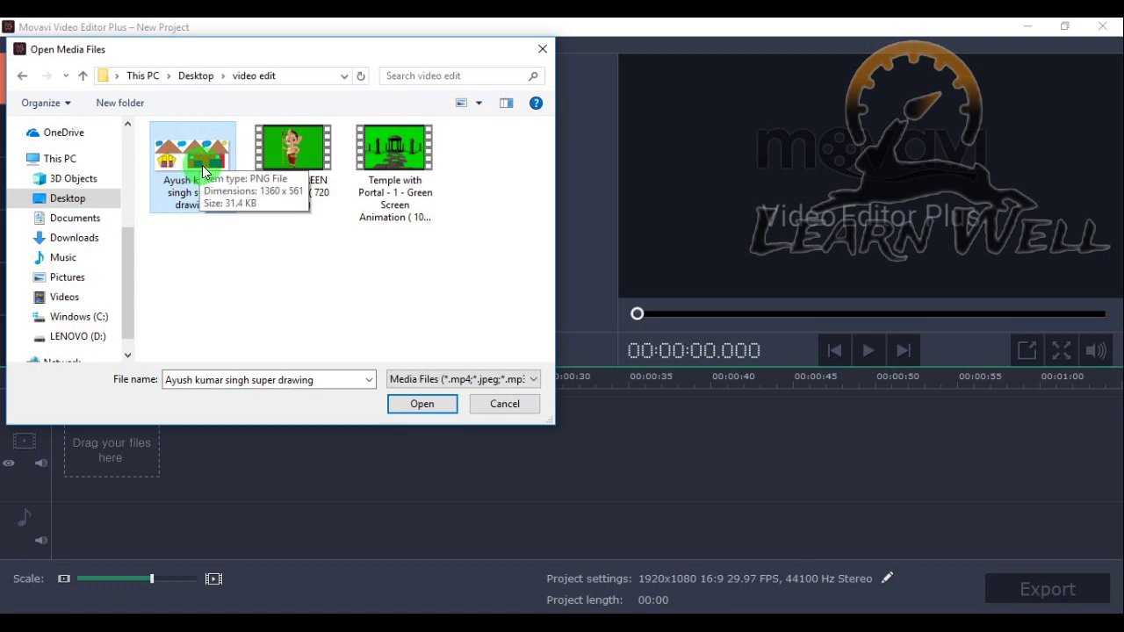
pyautogui.click(413, 403)
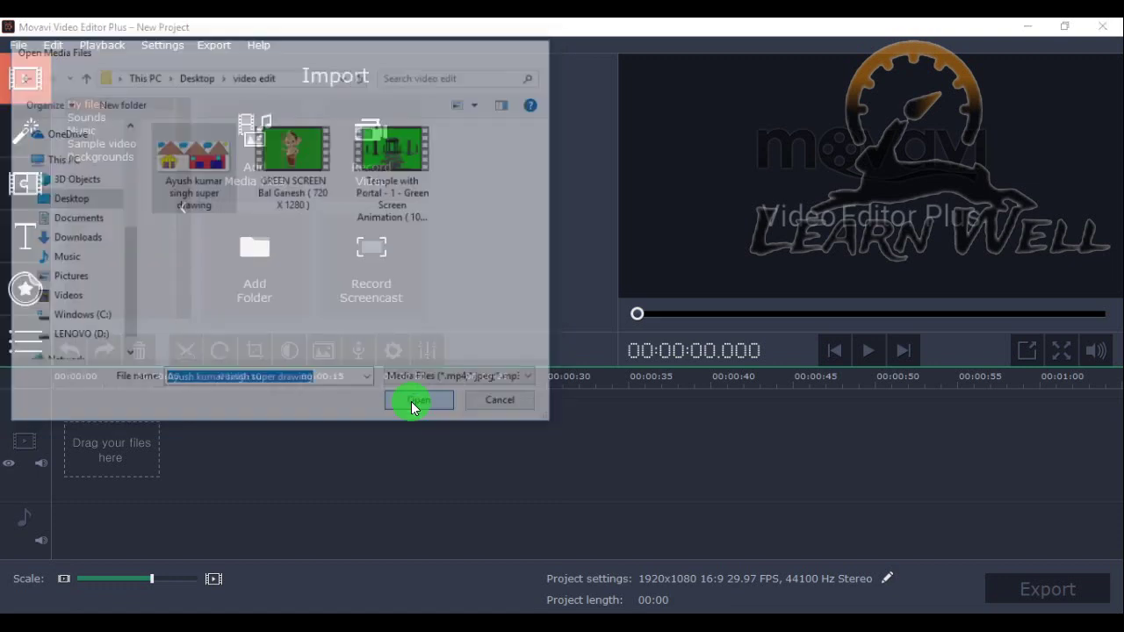
pyautogui.moveTo(113, 431)
pyautogui.mouseDown()
pyautogui.moveTo(720, 447)
pyautogui.moveTo(955, 474)
pyautogui.mouseUp()
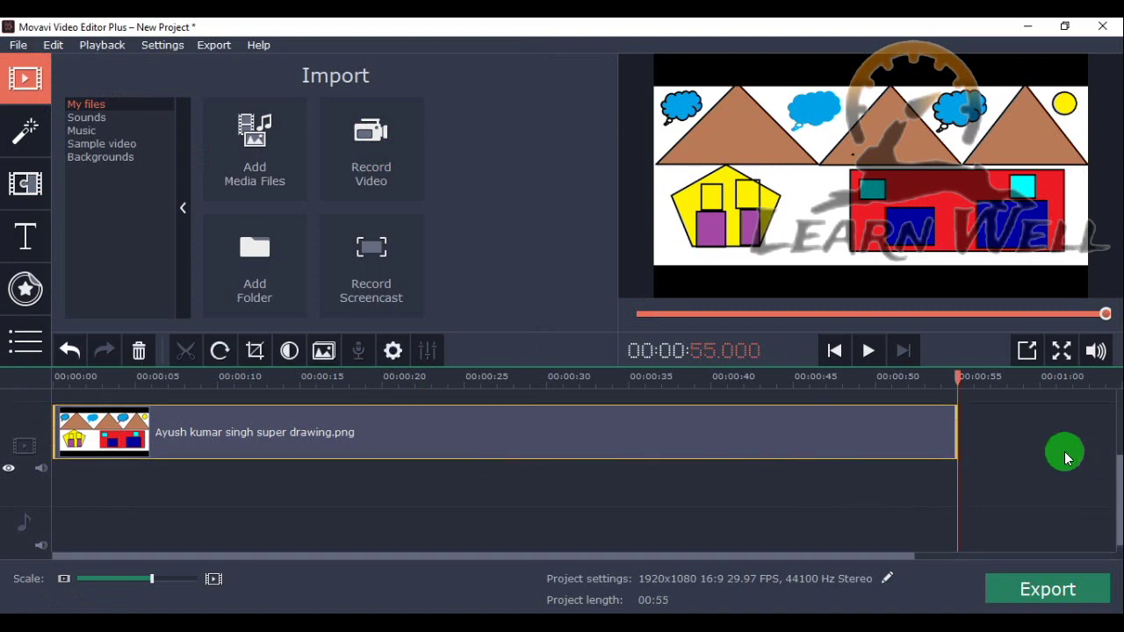
# - Import the Temple with Portal green screen video and place it on the overlay track at the timeline start
pyautogui.click(1118, 474)
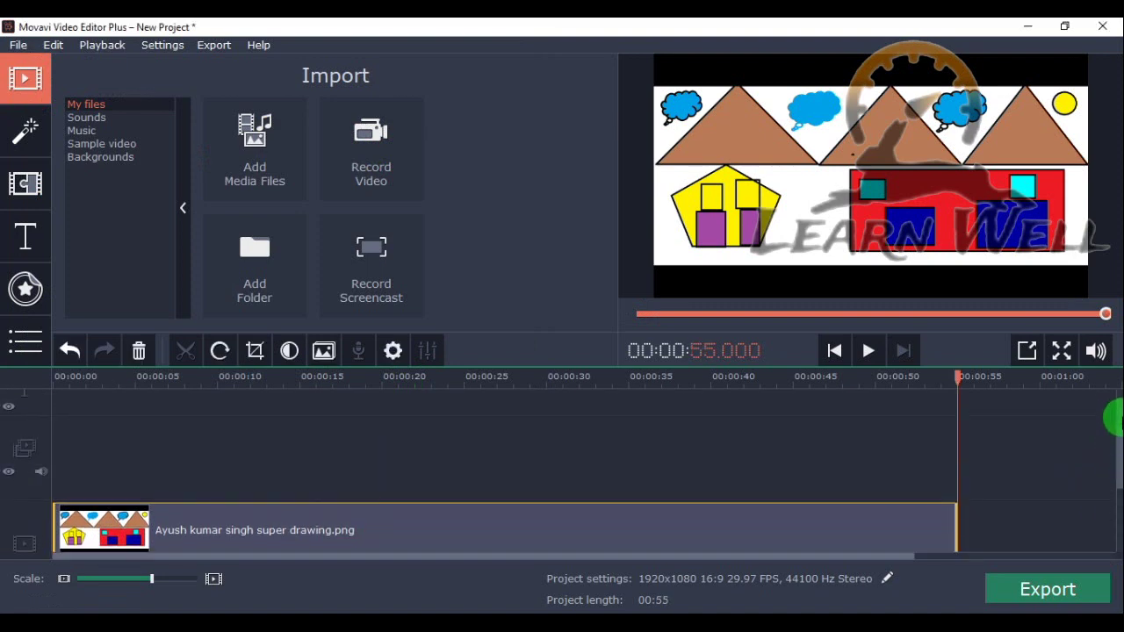
pyautogui.click(254, 173)
pyautogui.click(295, 172)
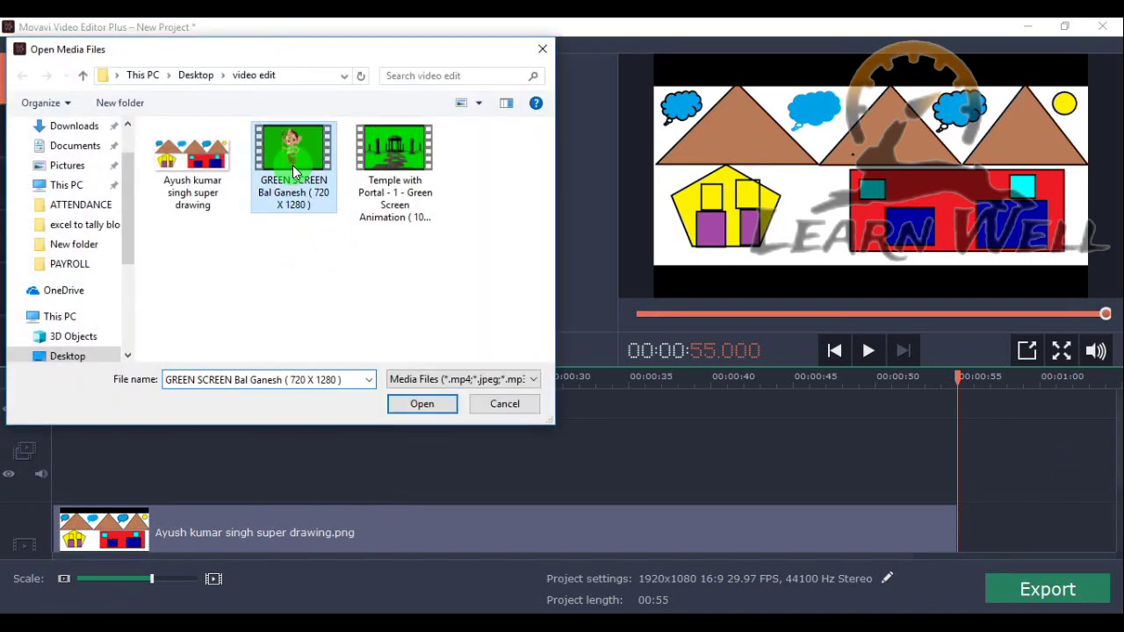
pyautogui.click(399, 178)
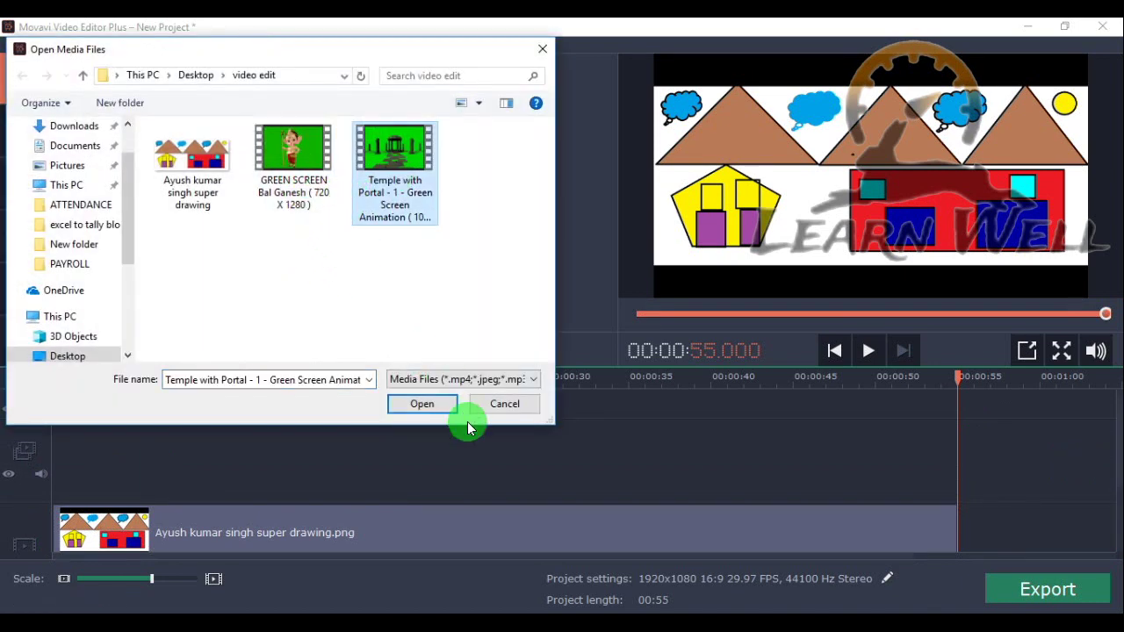
pyautogui.click(422, 404)
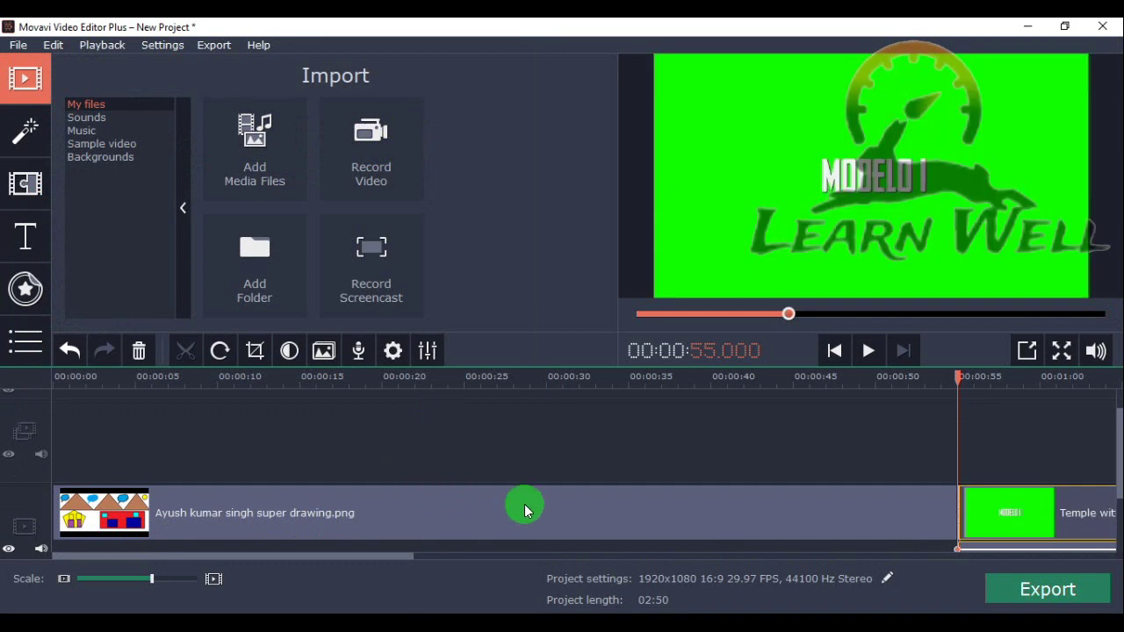
pyautogui.moveTo(1076, 516); pyautogui.dragTo(171, 426)
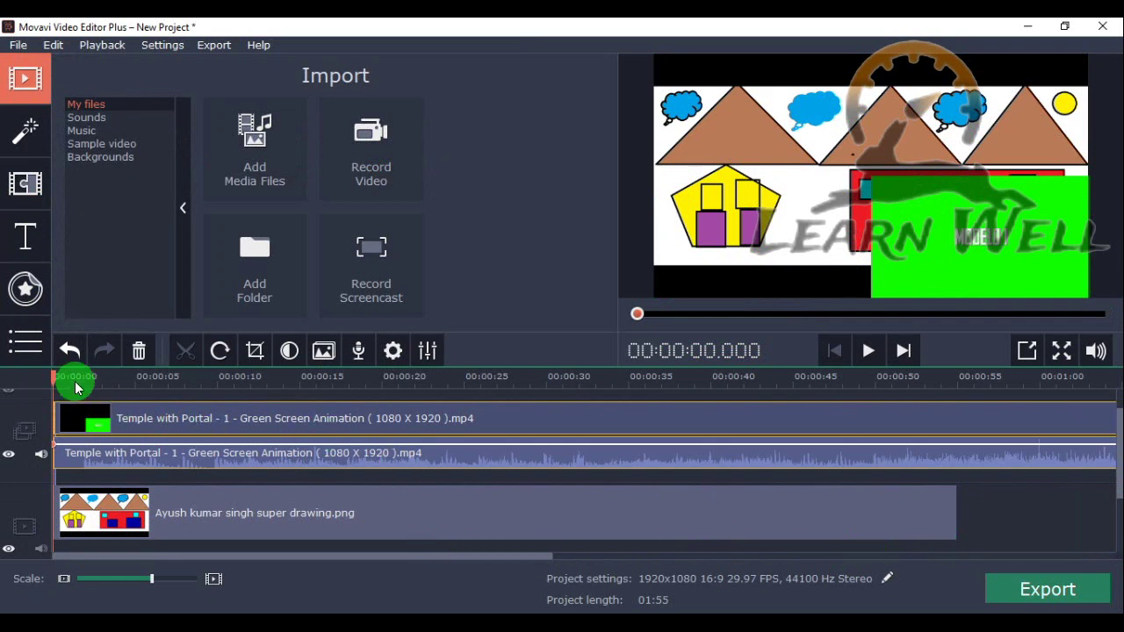
# - Enlarge the temple clip's picture-in-picture overlay to fill the whole frame
pyautogui.moveTo(57, 379); pyautogui.dragTo(361, 412)
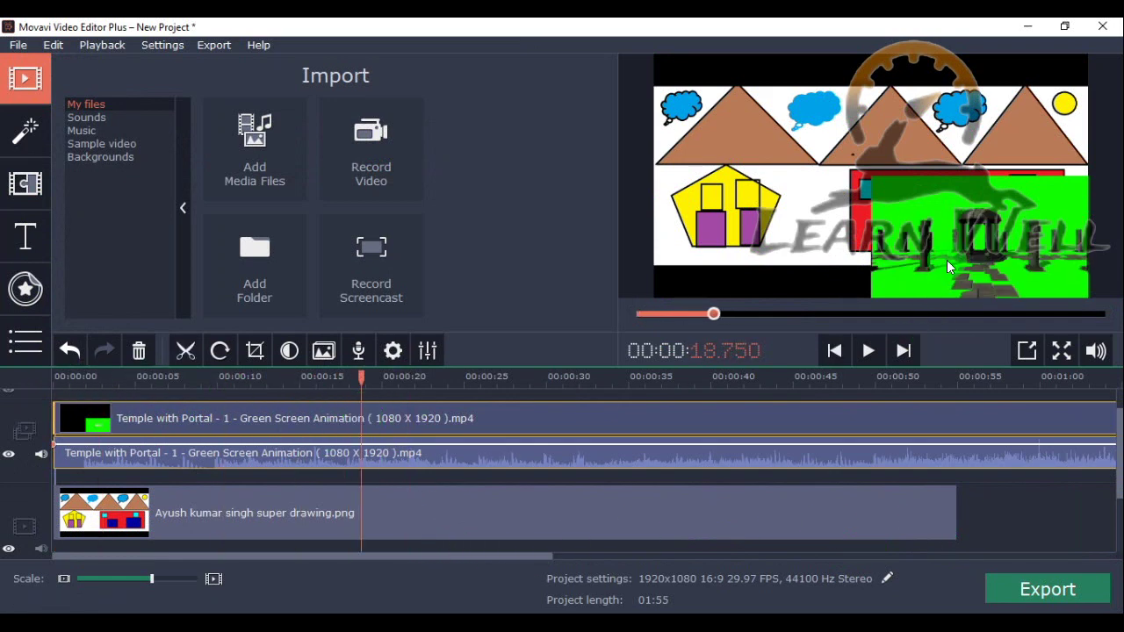
pyautogui.click(318, 421)
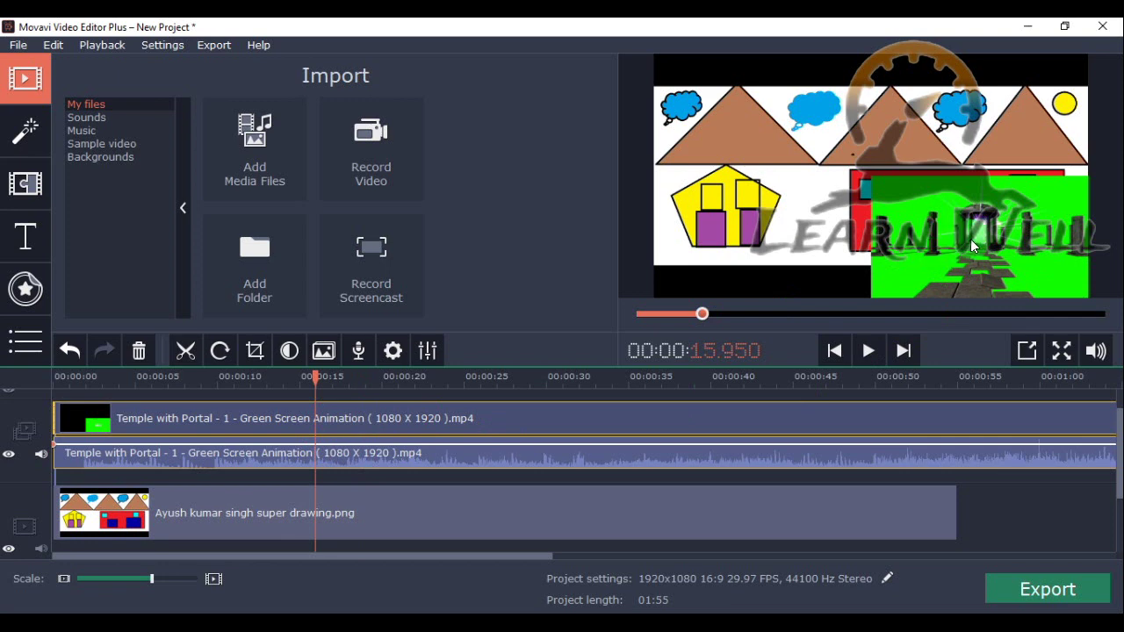
pyautogui.doubleClick(332, 425)
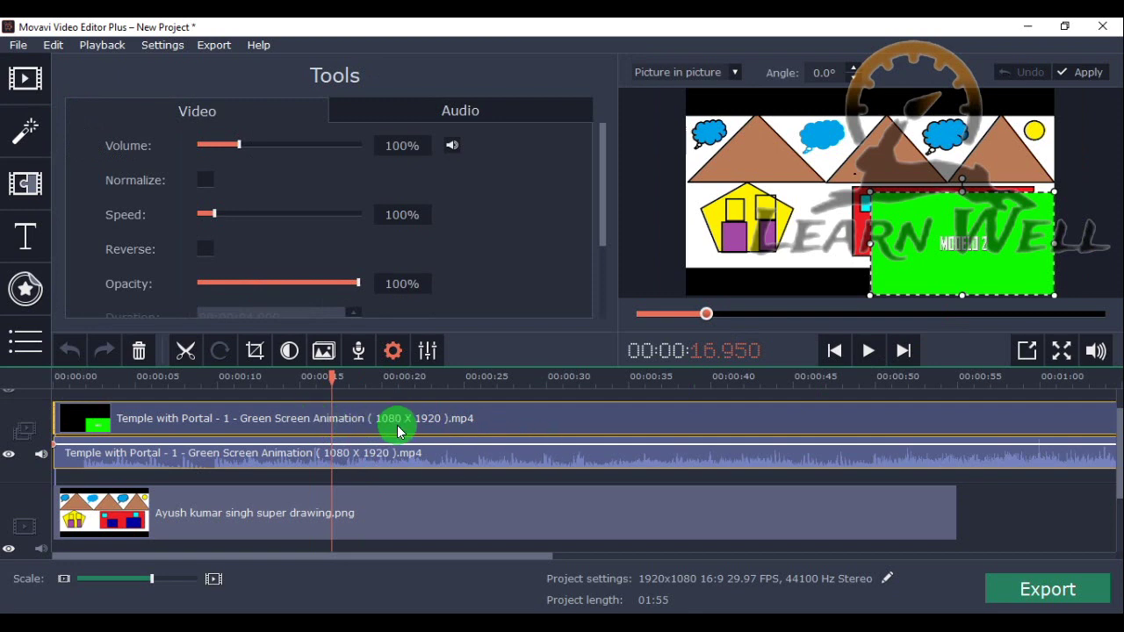
pyautogui.moveTo(867, 197); pyautogui.dragTo(649, 150)
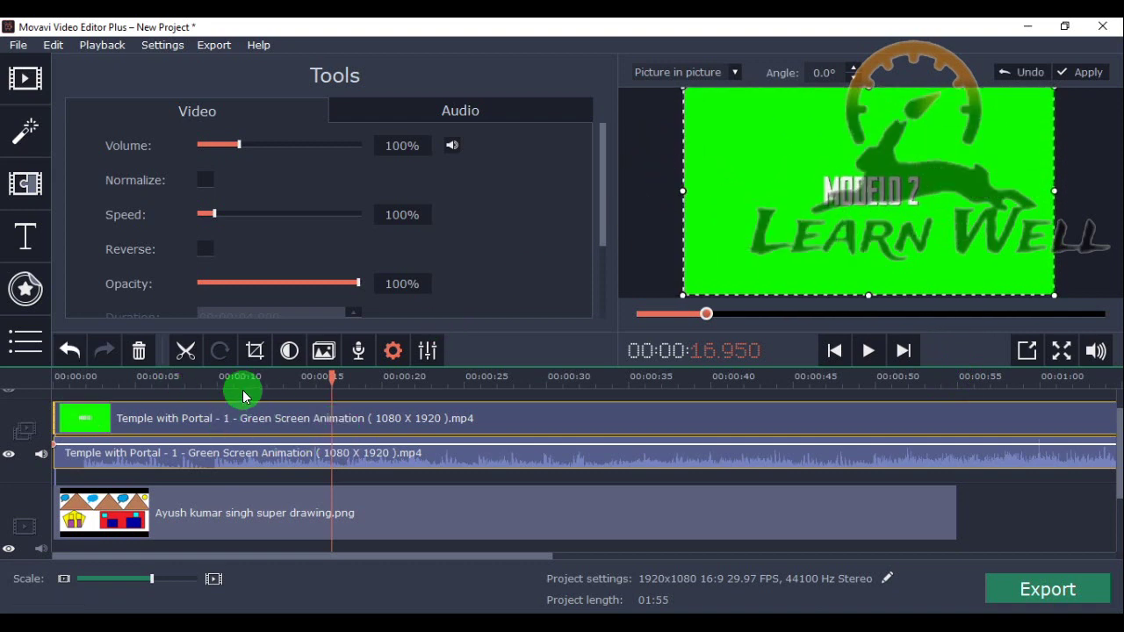
# - Split the temple overlay clip at 00:00:27.100
pyautogui.moveTo(330, 376); pyautogui.dragTo(497, 376)
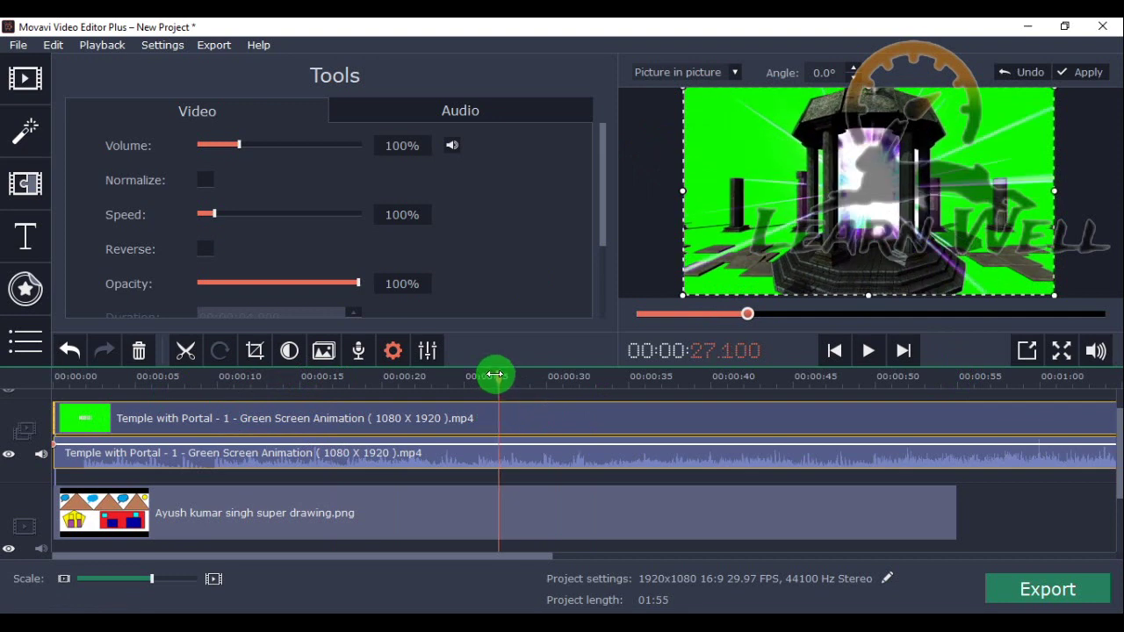
pyautogui.click(188, 362)
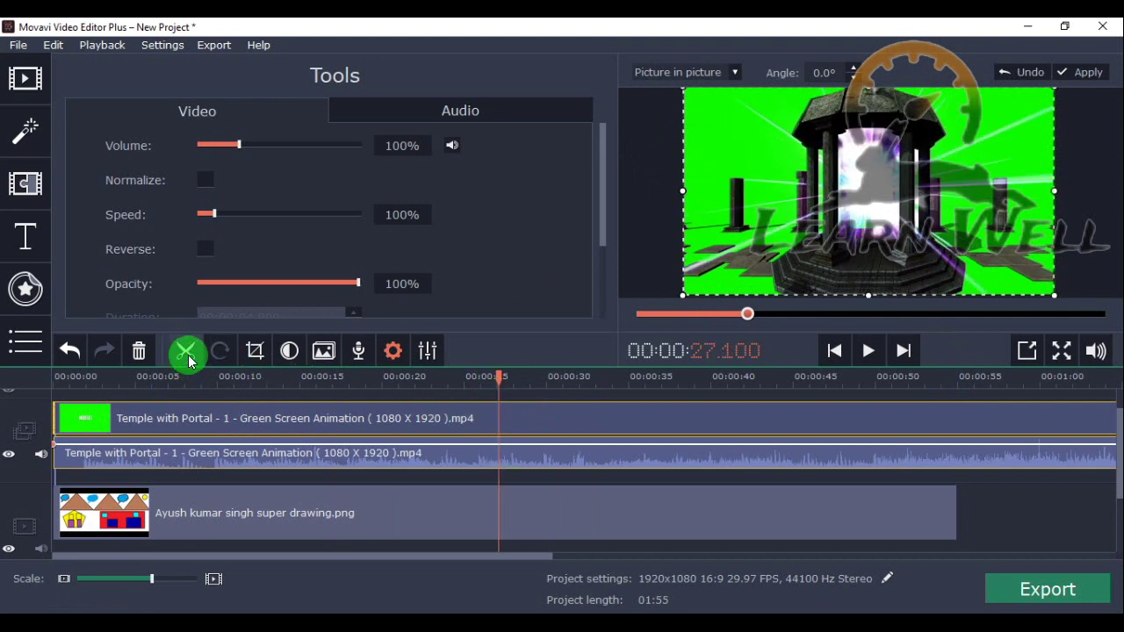
pyautogui.click(188, 360)
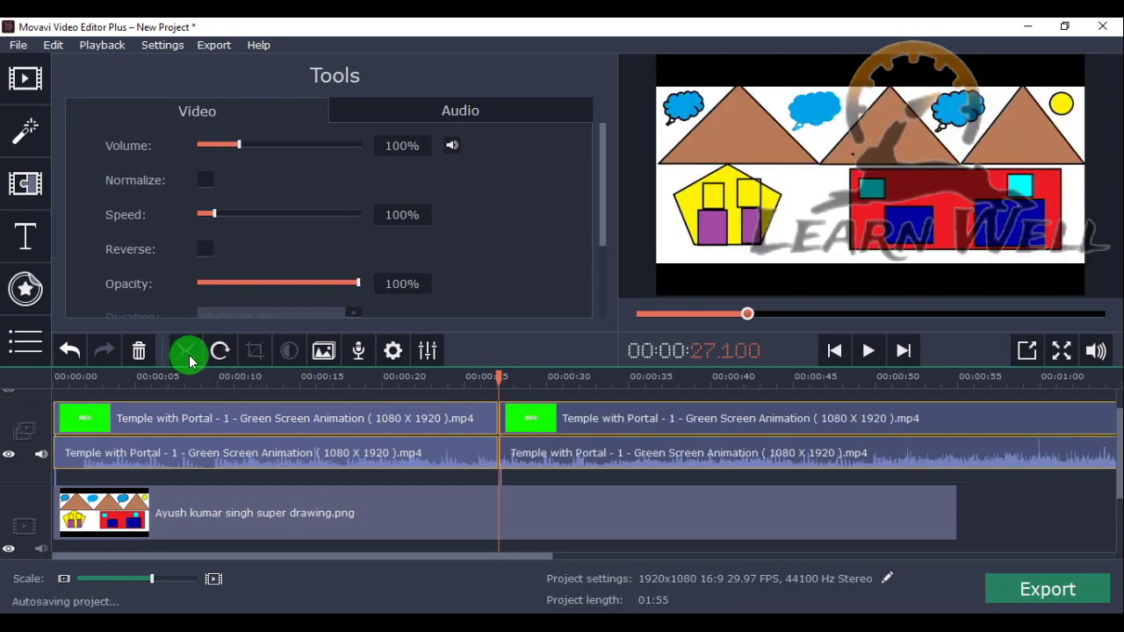
# - Delete the temple segment before the cut and move the remaining segment to the timeline start
pyautogui.click(577, 425)
pyautogui.click(403, 424)
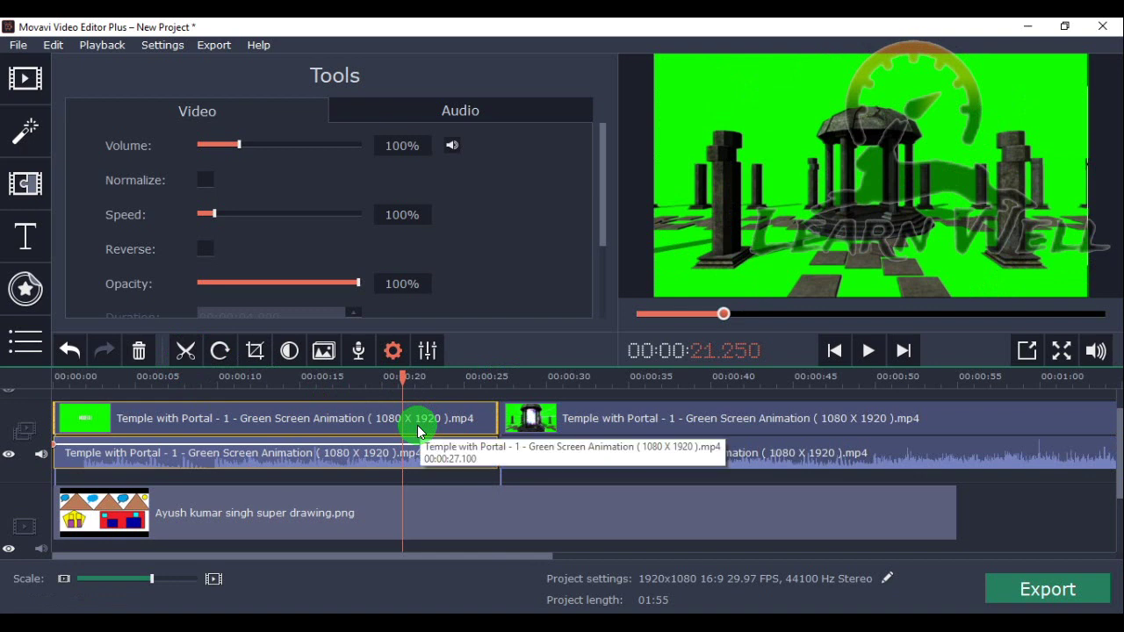
pyautogui.press('Delete')
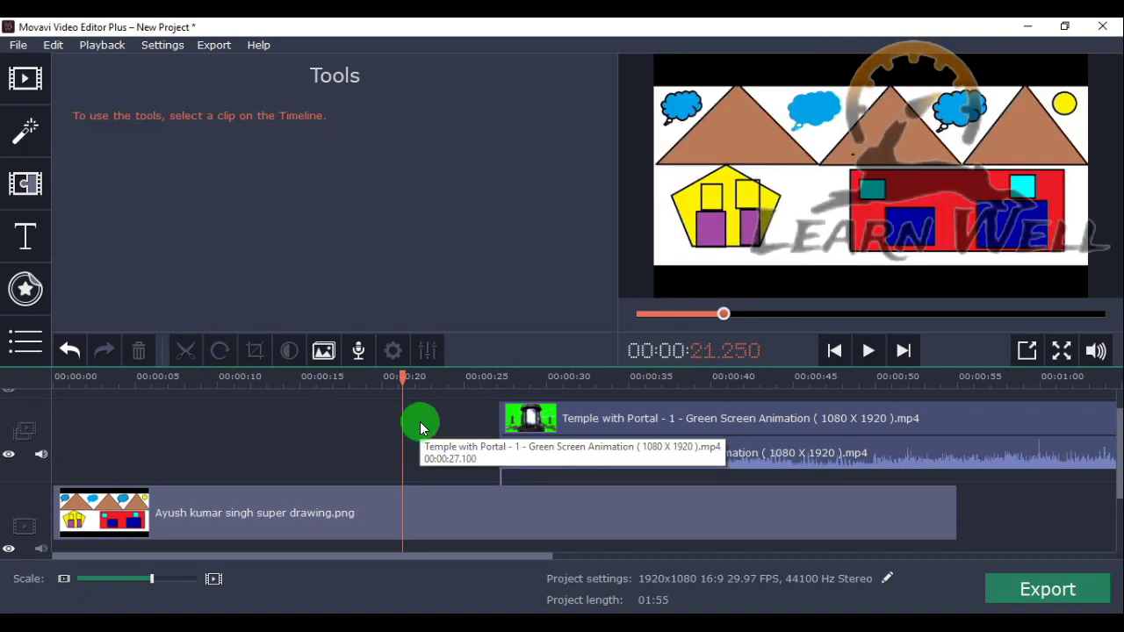
pyautogui.moveTo(582, 419); pyautogui.dragTo(141, 417)
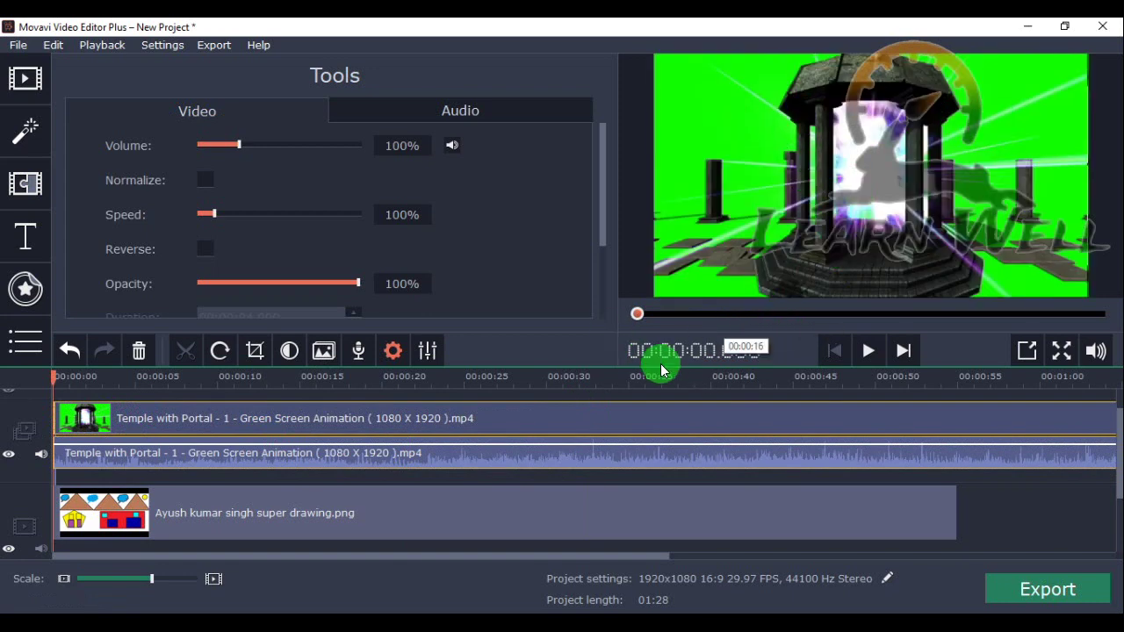
# - Split the temple clip at the drawing's end, 00:00:55, and delete the leftover video and audio after the cut
pyautogui.click(950, 386)
pyautogui.moveTo(950, 376)
pyautogui.mouseDown()
pyautogui.moveTo(974, 377)
pyautogui.moveTo(957, 377)
pyautogui.mouseUp()
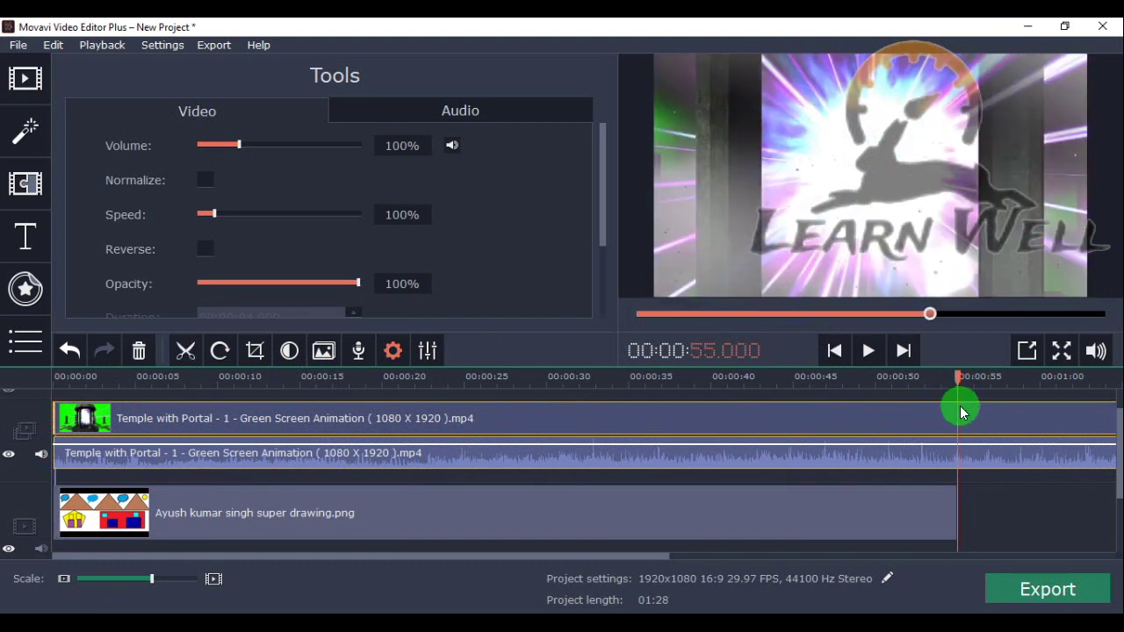
pyautogui.click(187, 351)
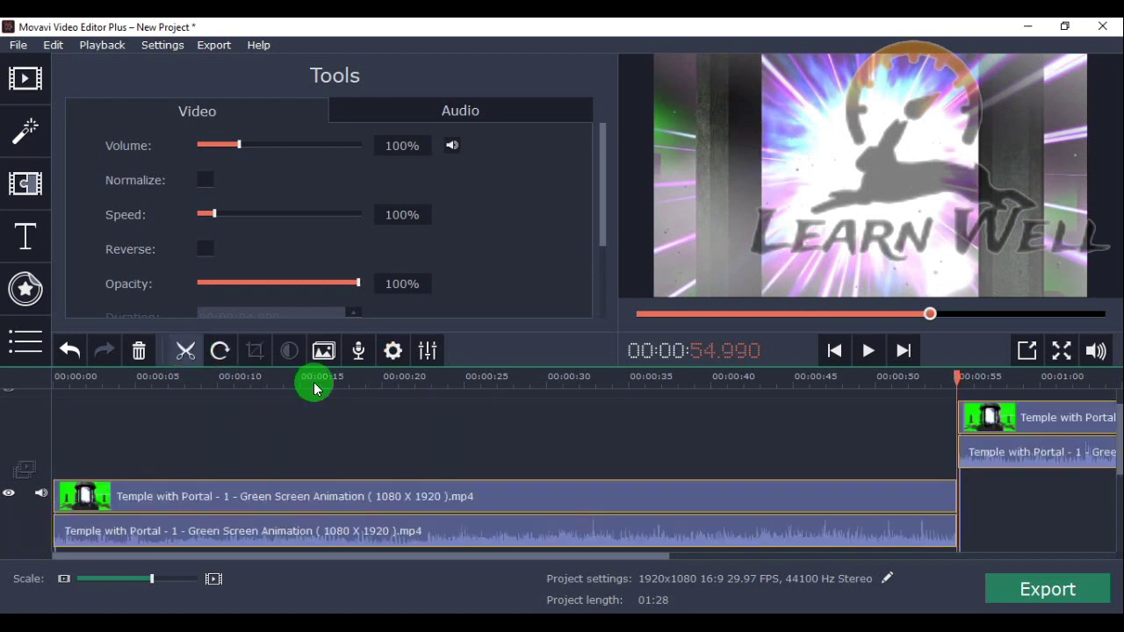
pyautogui.click(1049, 446)
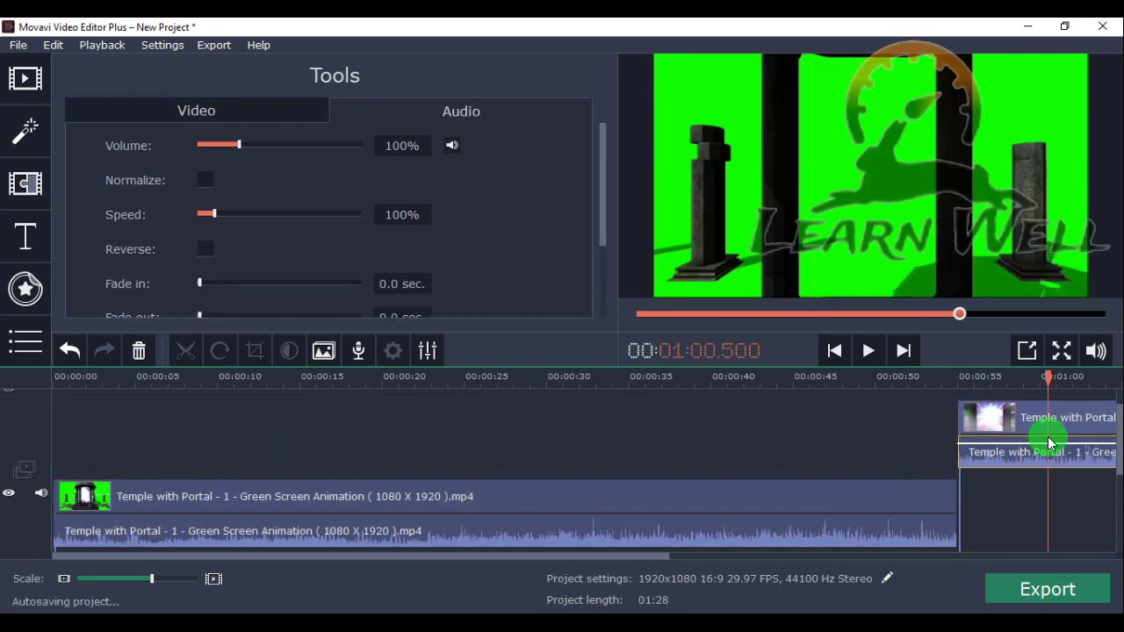
pyautogui.press('Delete')
pyautogui.click(1019, 430)
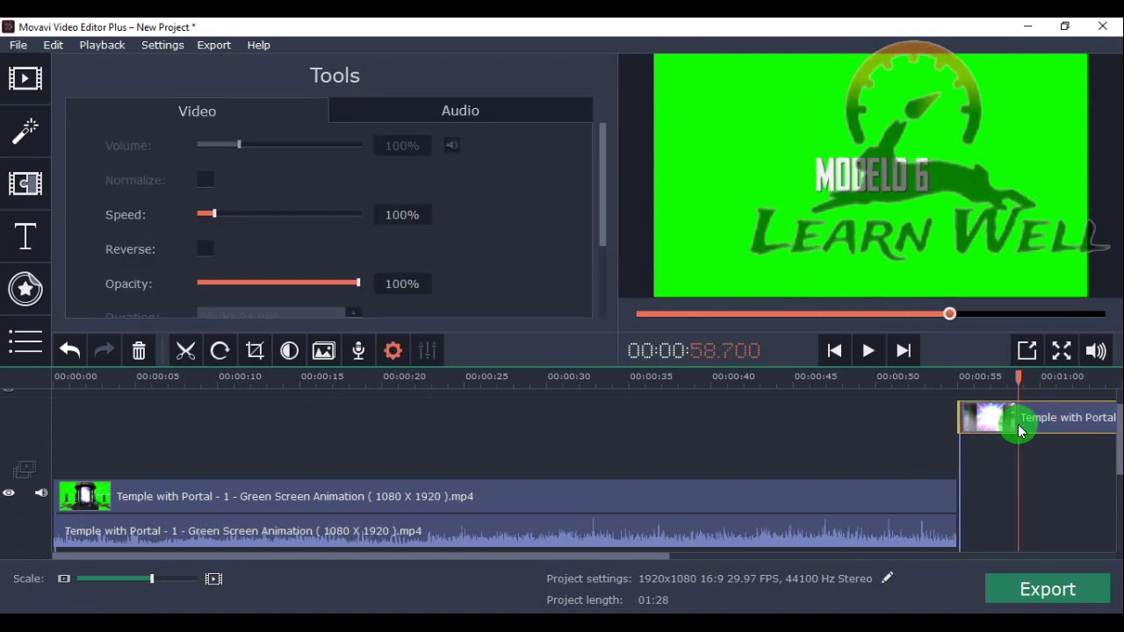
pyautogui.press('Delete')
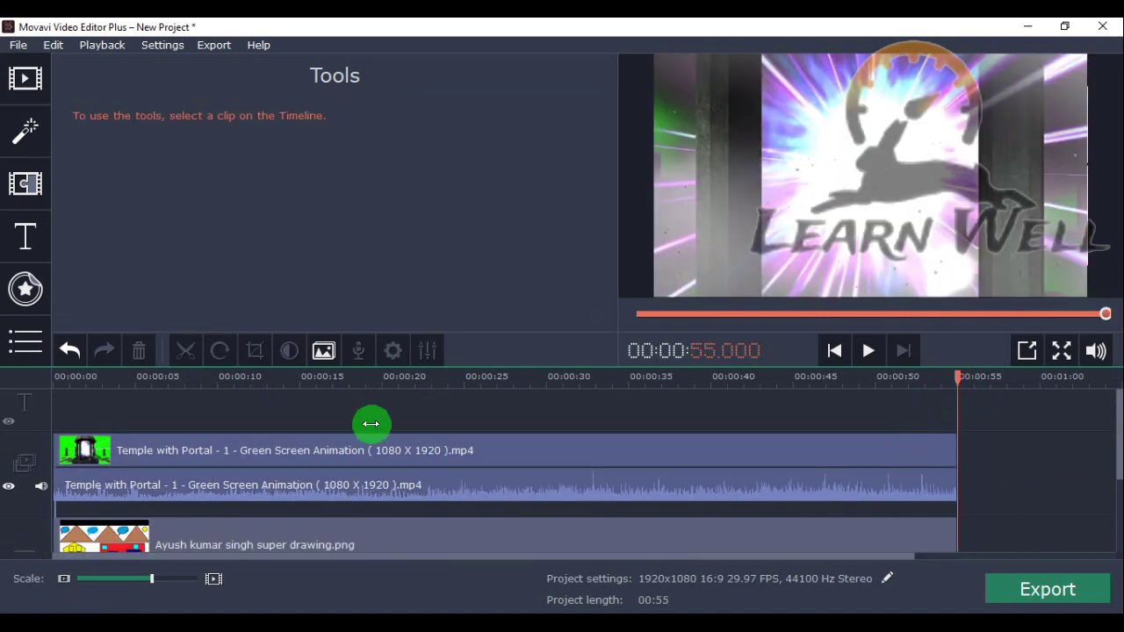
pyautogui.press('Home')
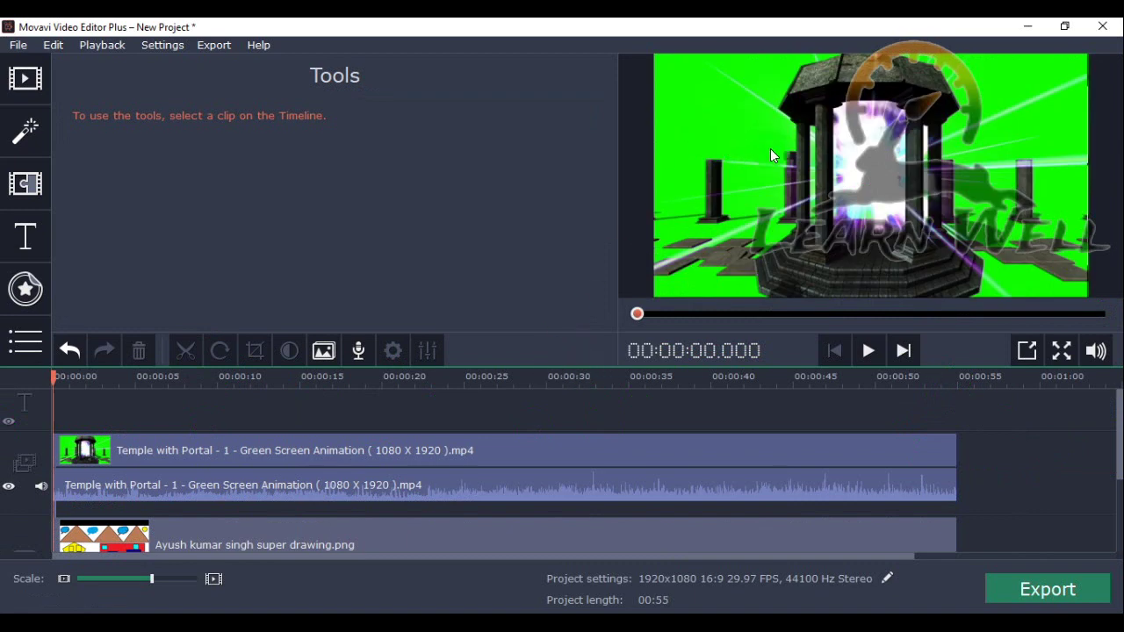
pyautogui.click(24, 338)
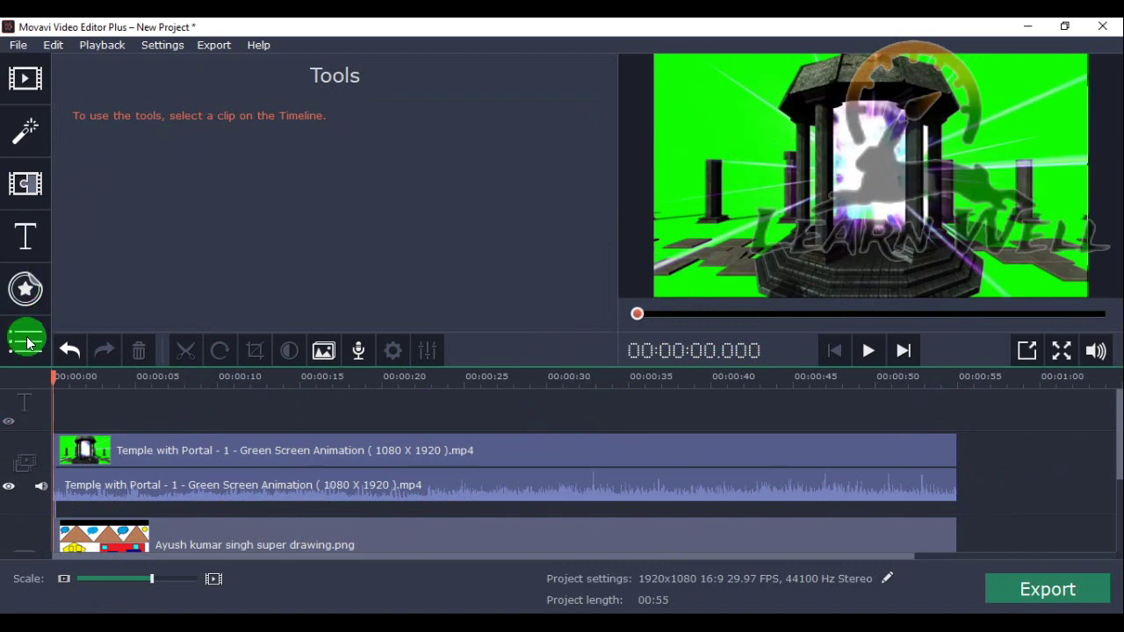
pyautogui.click(138, 373)
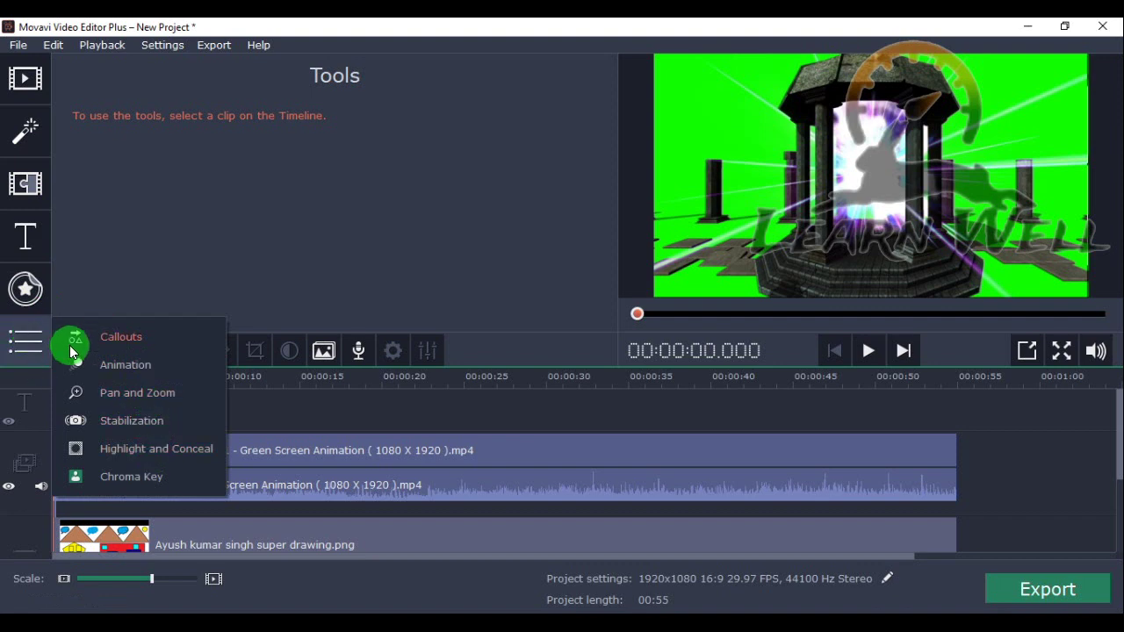
pyautogui.click(37, 305)
# - Apply Chroma Key to the temple overlay clip, picking its green background as the transparent color
pyautogui.click(25, 339)
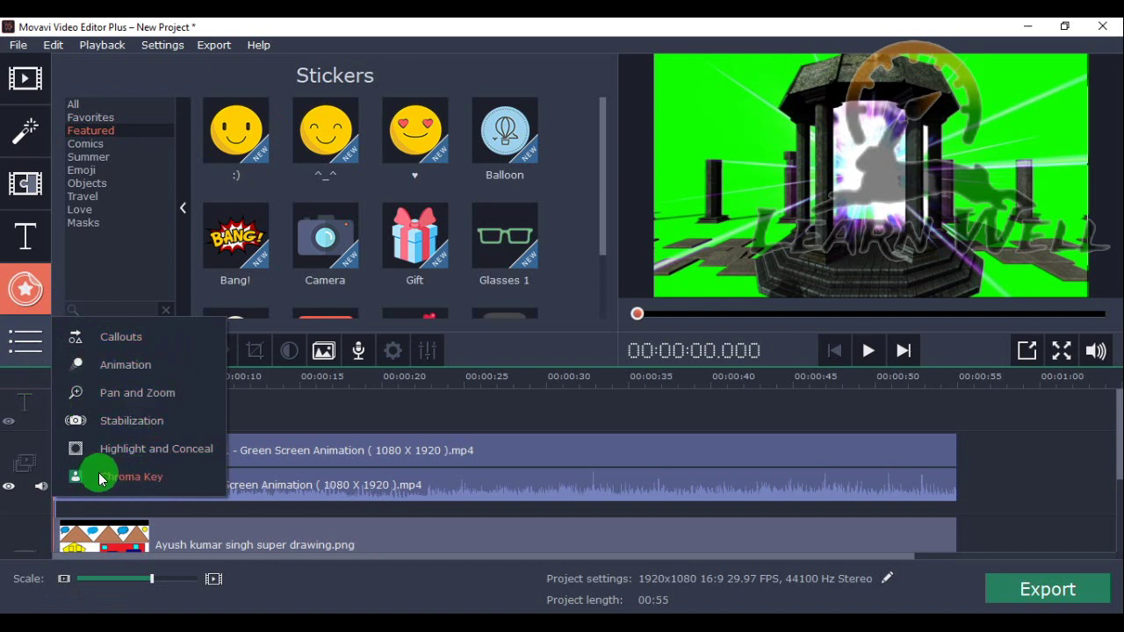
pyautogui.click(28, 348)
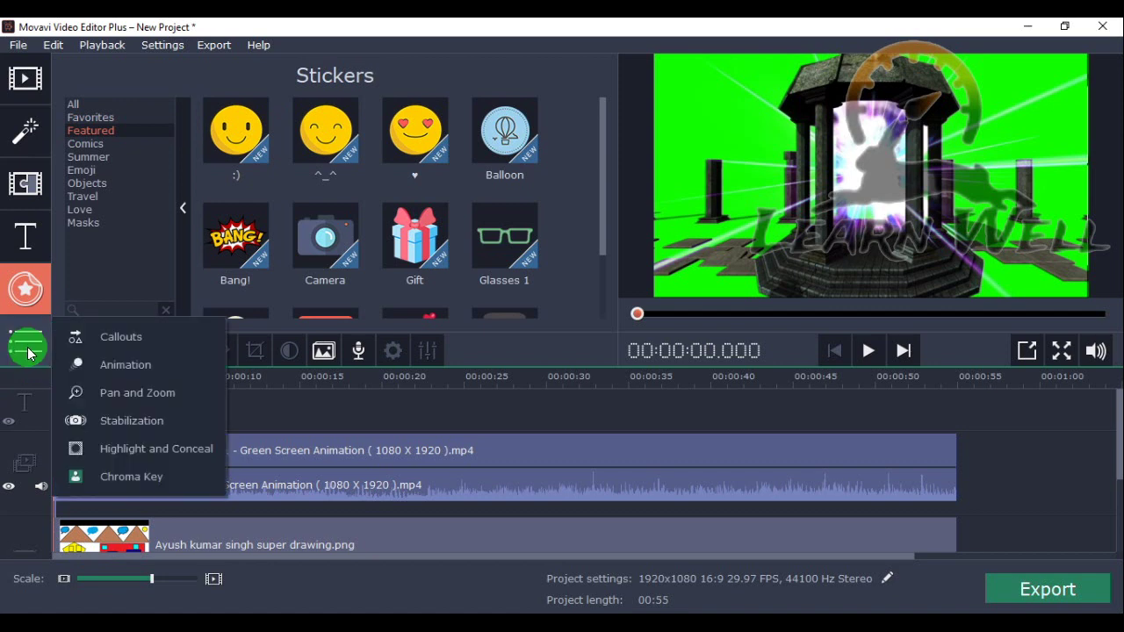
pyautogui.click(120, 478)
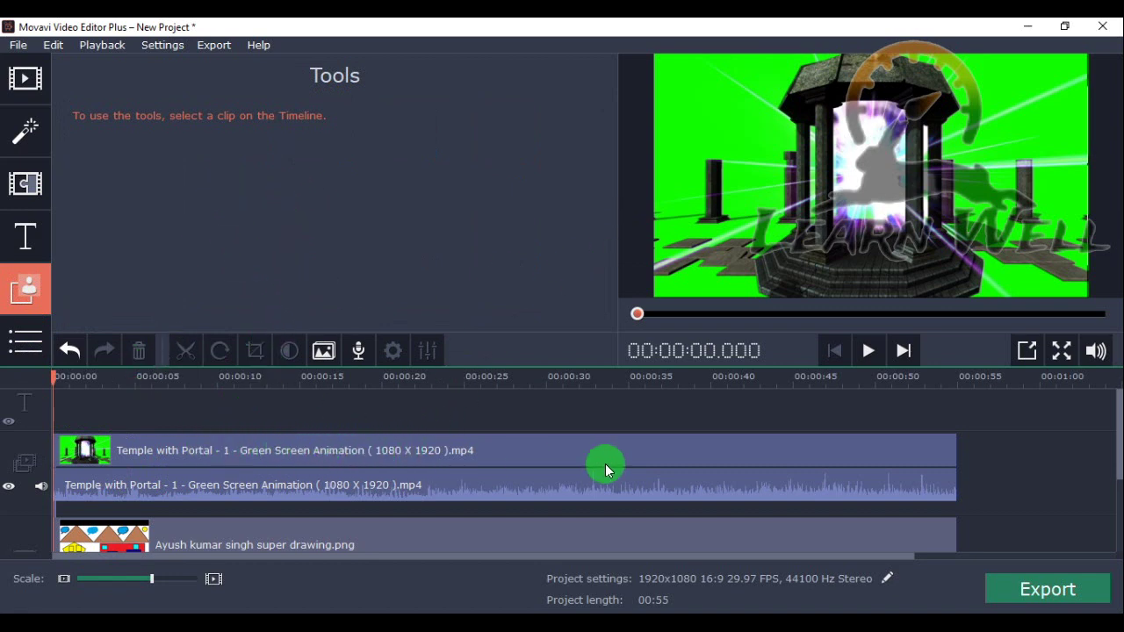
pyautogui.click(513, 457)
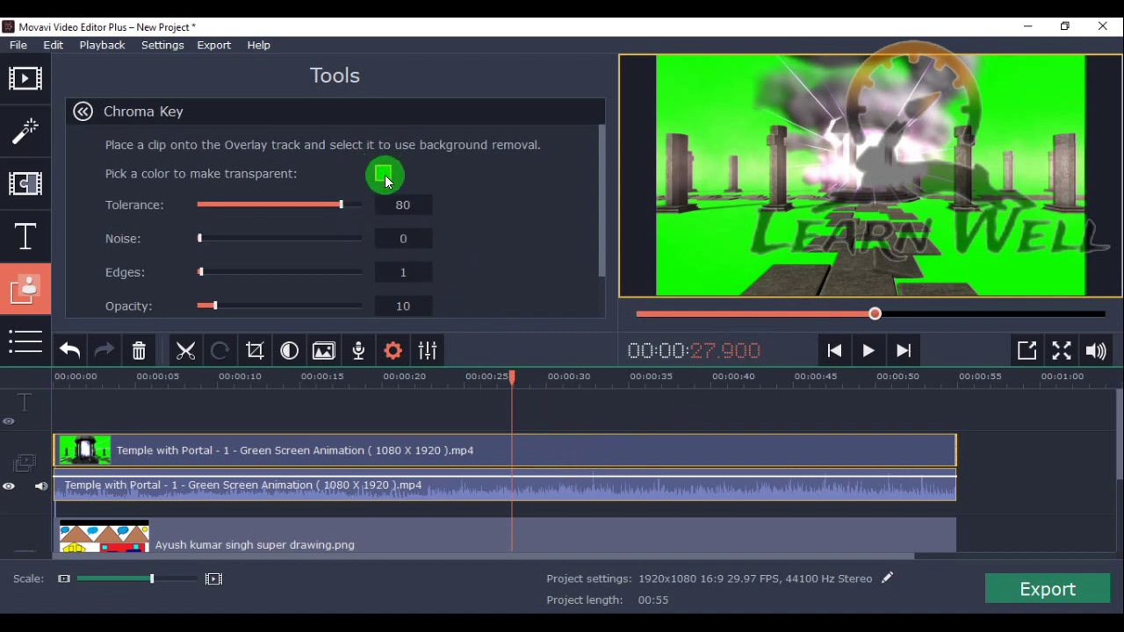
pyautogui.click(341, 205)
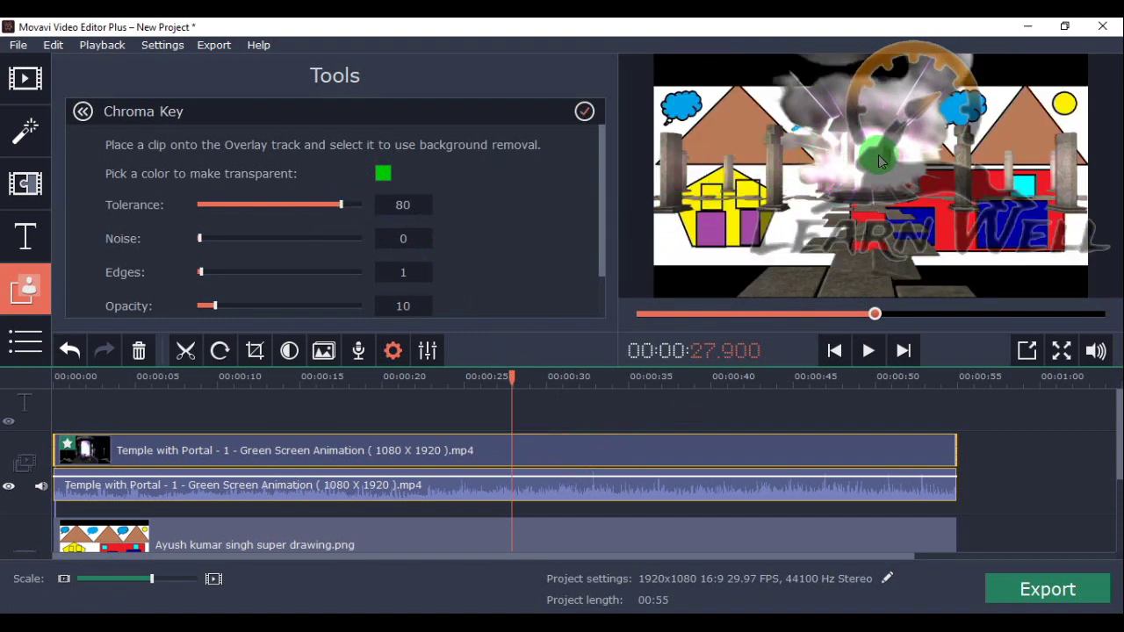
# - Import the GREEN SCREEN Bal Ganesh ( 720 X 1280 ) video and place it on an overlay track above the temple clip, starting at 00:00:00
pyautogui.moveTo(512, 383)
pyautogui.mouseDown()
pyautogui.moveTo(384, 379)
pyautogui.moveTo(522, 387)
pyautogui.mouseUp()
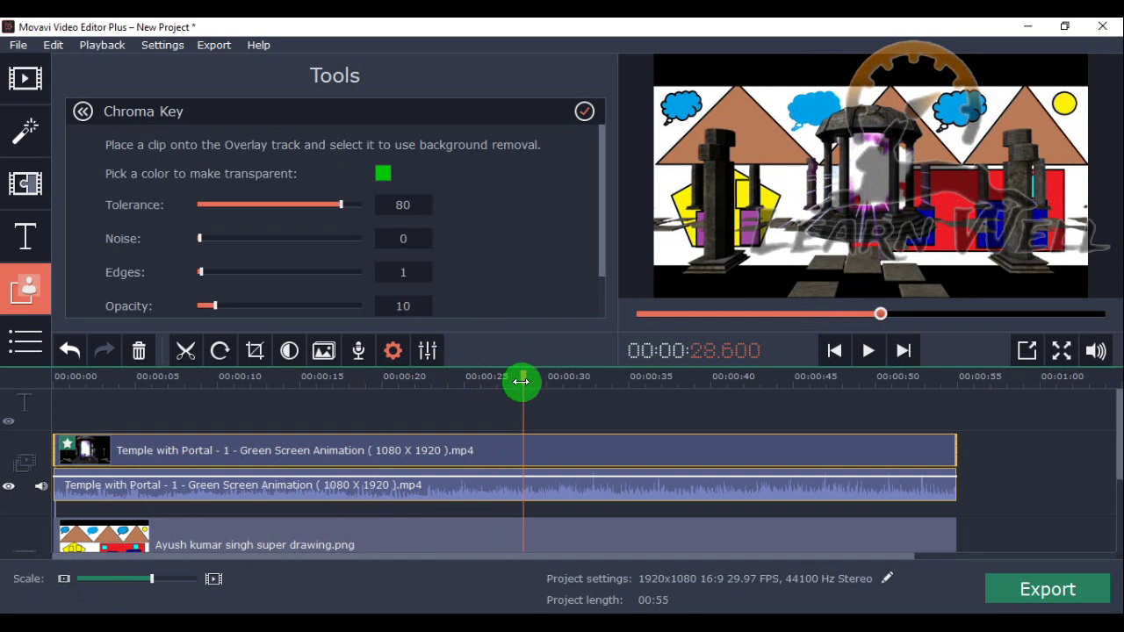
pyautogui.moveTo(519, 377); pyautogui.dragTo(361, 380)
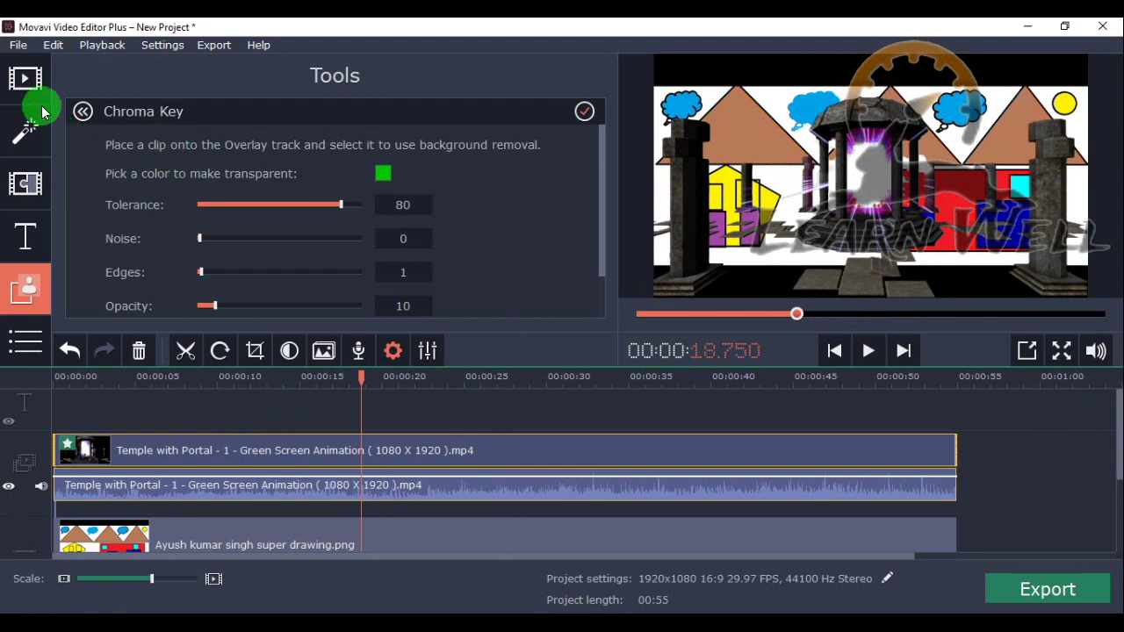
pyautogui.click(253, 167)
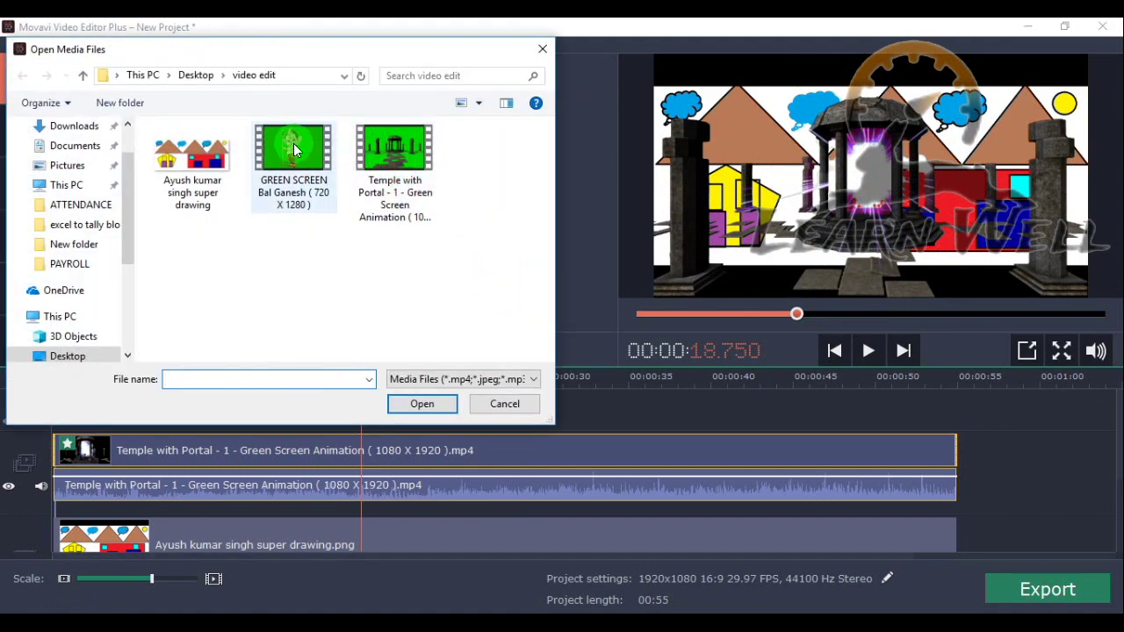
pyautogui.click(294, 149)
pyautogui.click(421, 403)
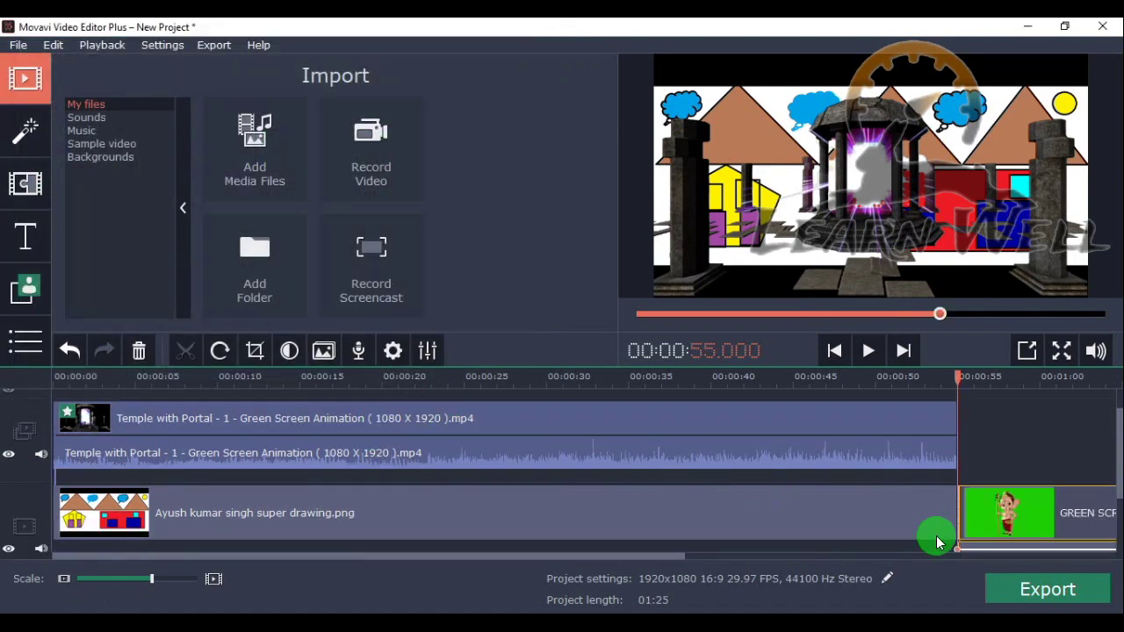
pyautogui.moveTo(1059, 509); pyautogui.dragTo(157, 361)
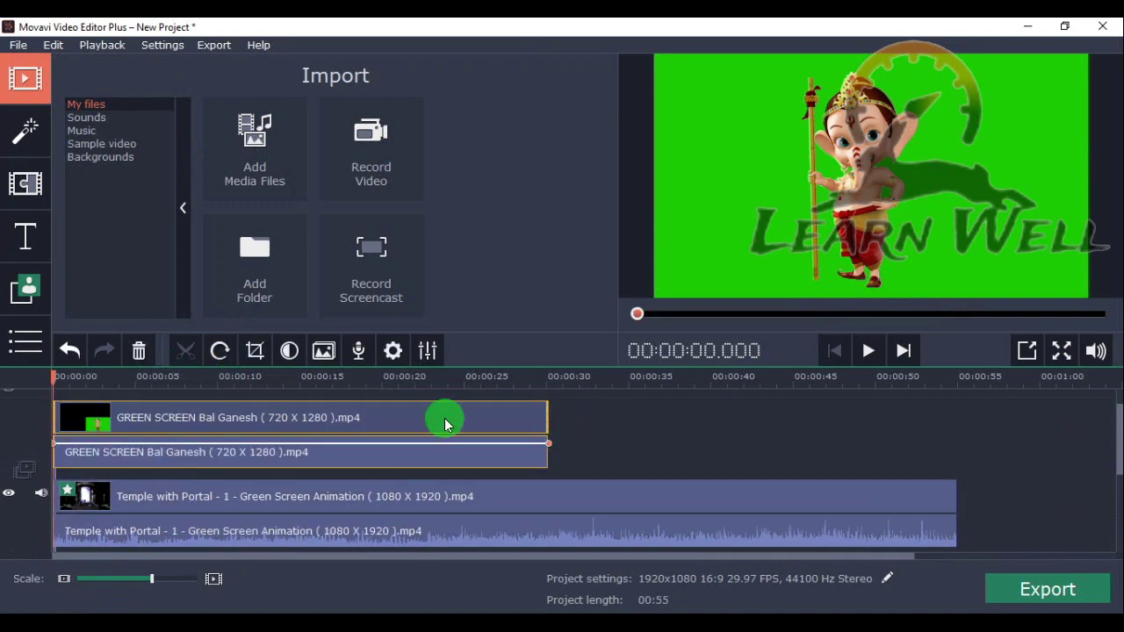
# - Enlarge the Bal Ganesh picture-in-picture overlay so that it fills the whole video frame
pyautogui.doubleClick(188, 419)
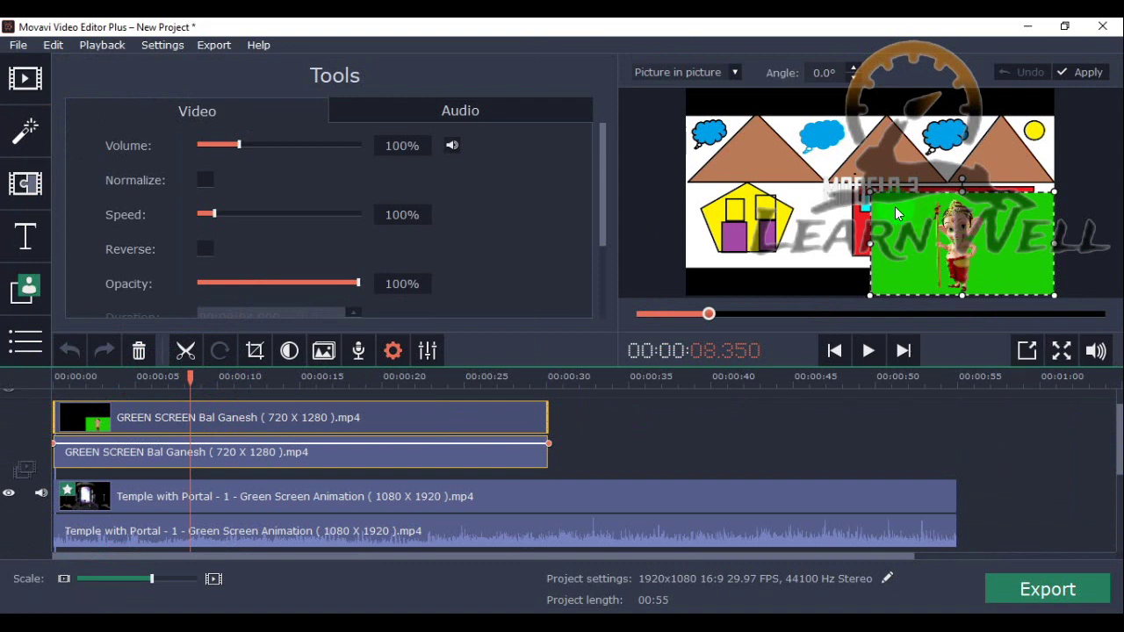
pyautogui.moveTo(867, 189); pyautogui.dragTo(630, 158)
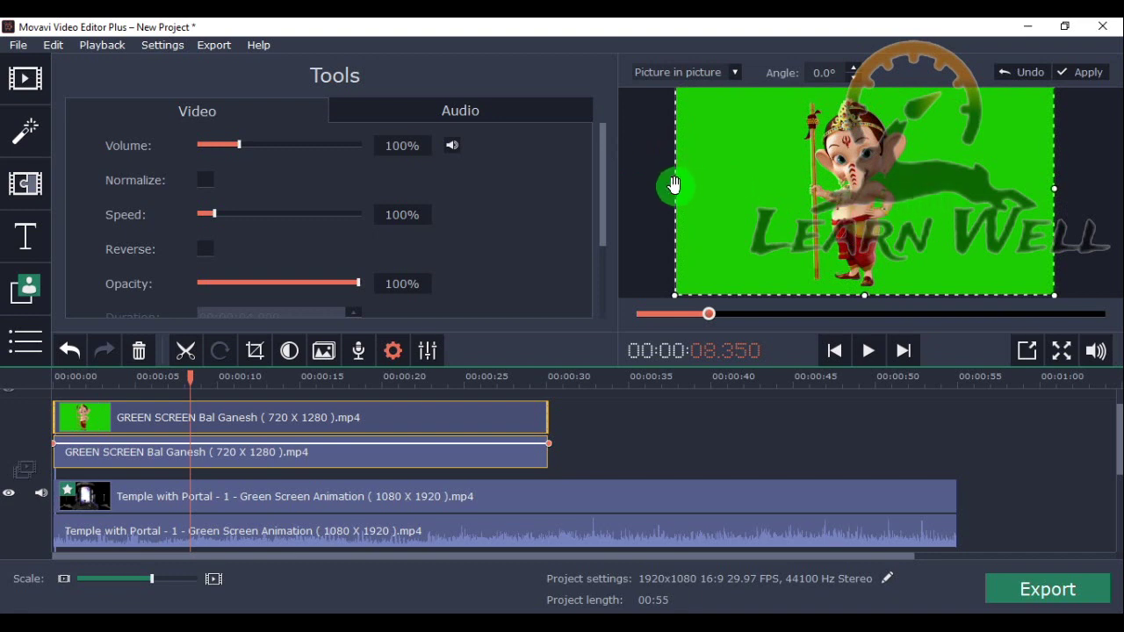
pyautogui.moveTo(673, 189)
pyautogui.mouseDown()
pyautogui.moveTo(712, 191)
pyautogui.moveTo(681, 194)
pyautogui.mouseUp()
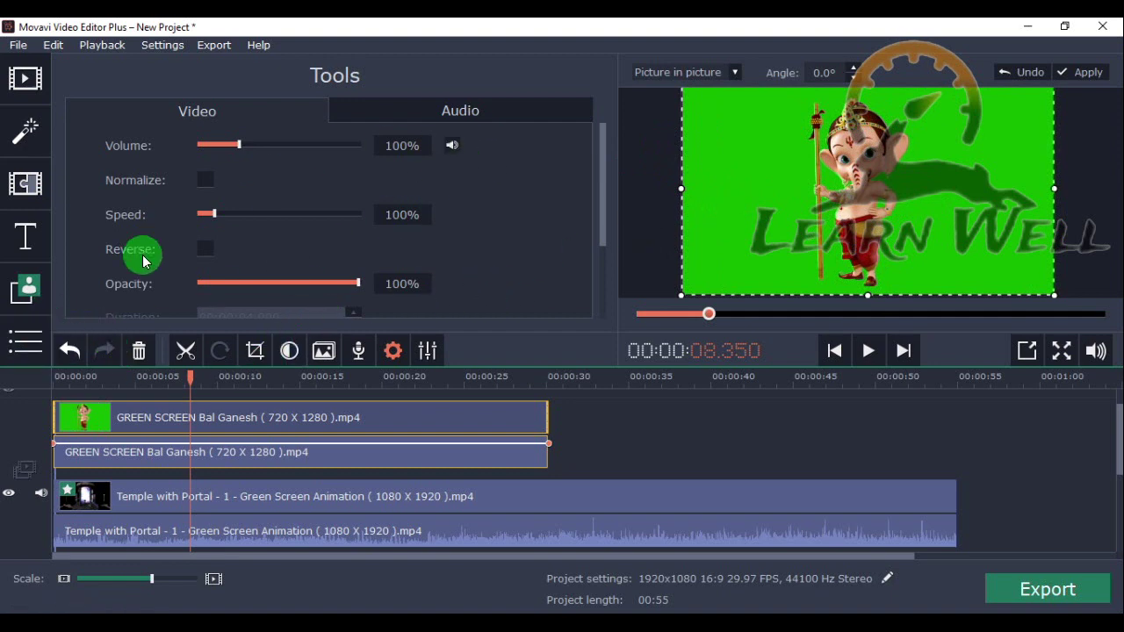
# - Remove the Bal Ganesh clip's green background with Chroma Key at tolerance 84 and play the composite from the beginning
pyautogui.click(31, 352)
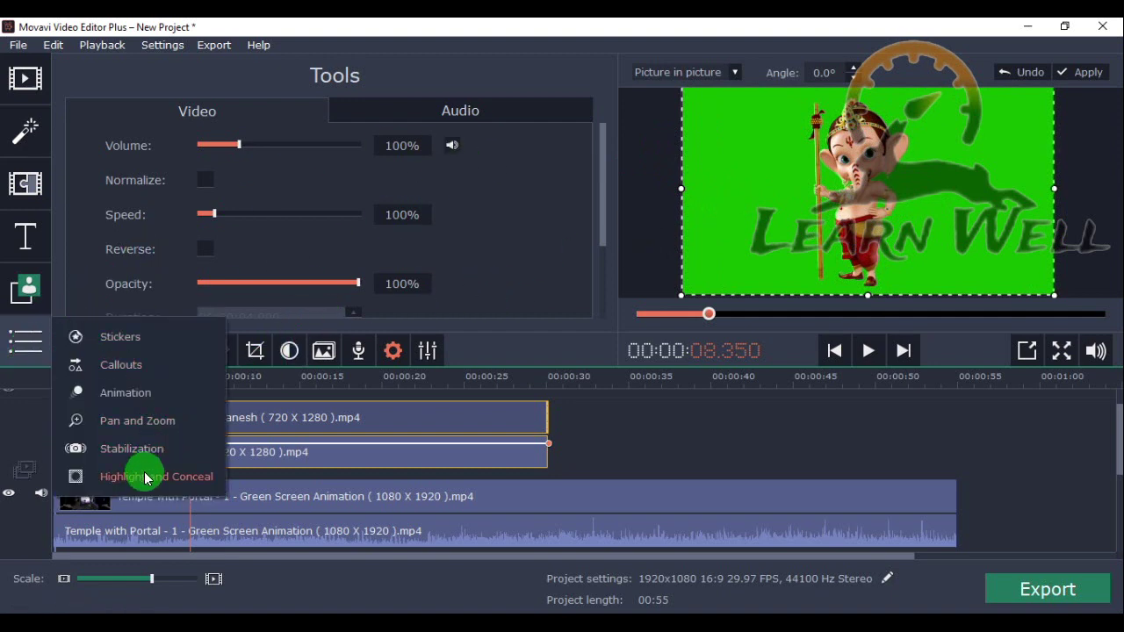
pyautogui.click(524, 202)
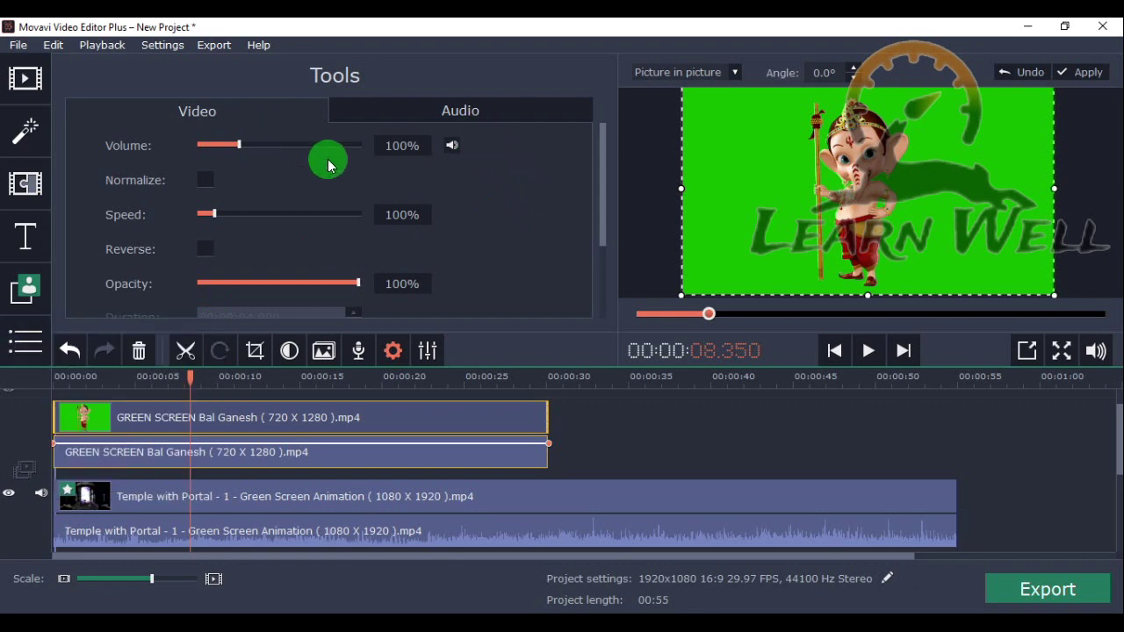
pyautogui.click(26, 293)
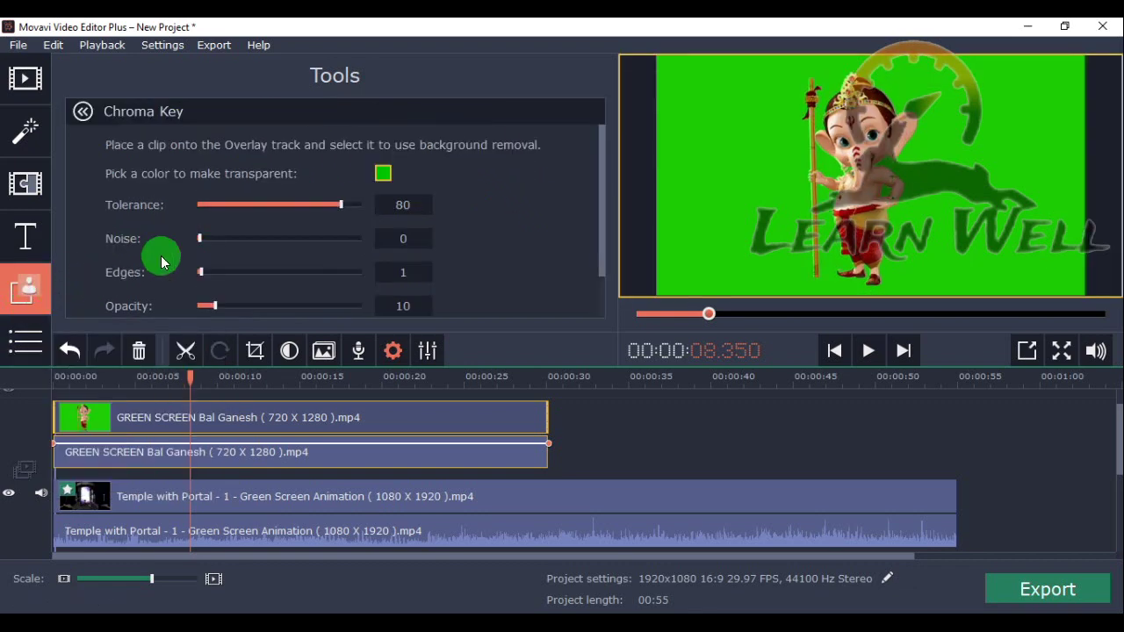
pyautogui.click(341, 207)
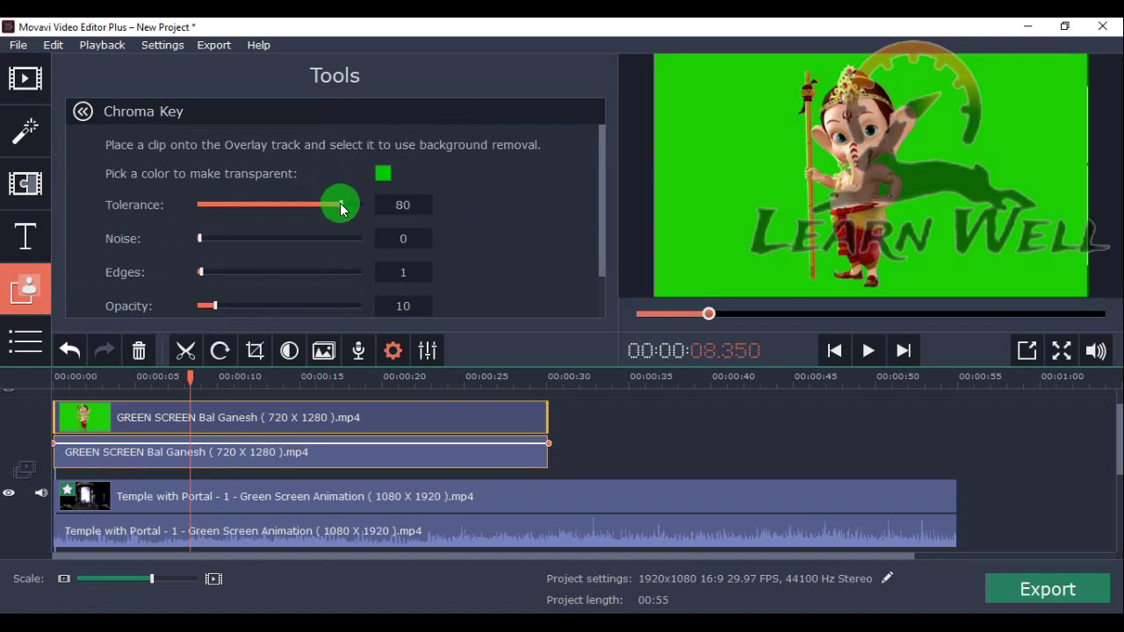
pyautogui.moveTo(349, 209); pyautogui.dragTo(351, 205)
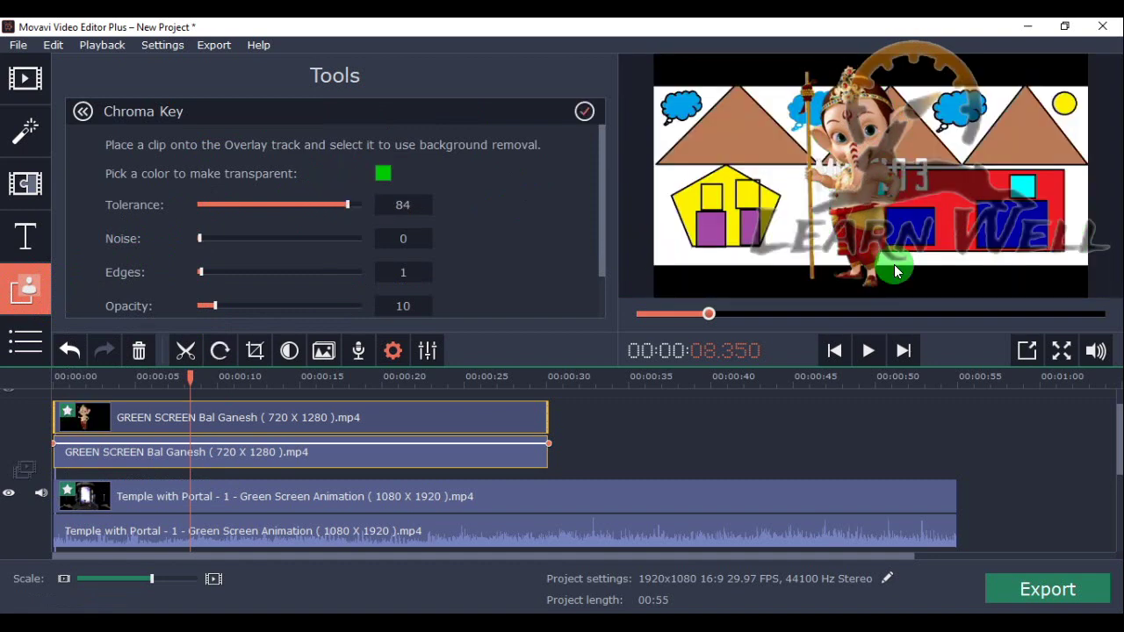
pyautogui.moveTo(186, 379); pyautogui.dragTo(56, 383)
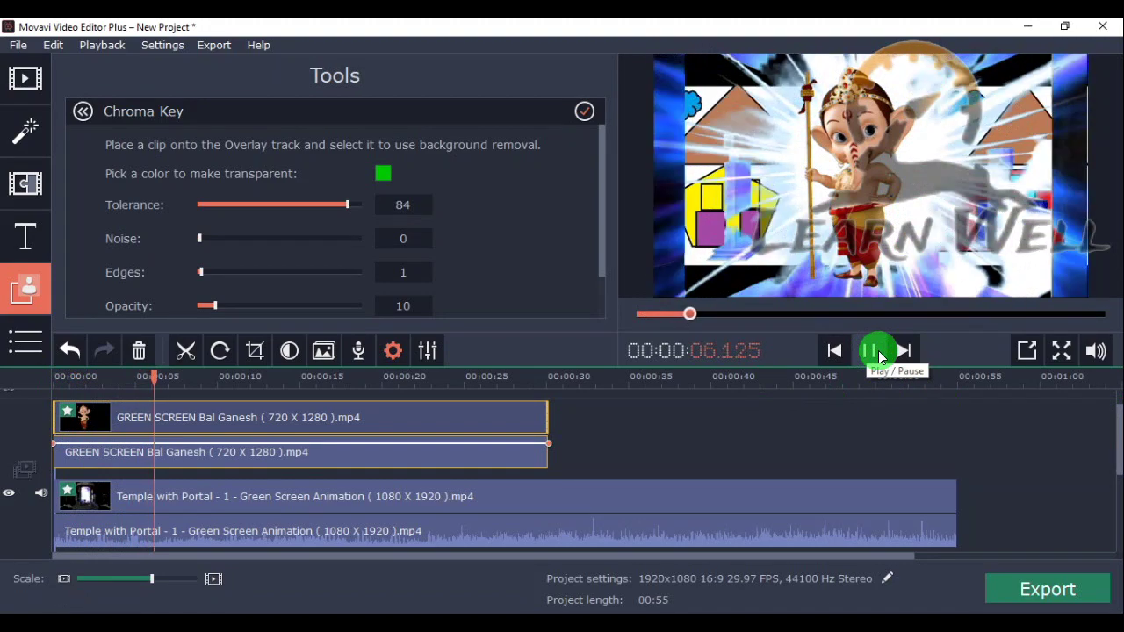
pyautogui.click(878, 352)
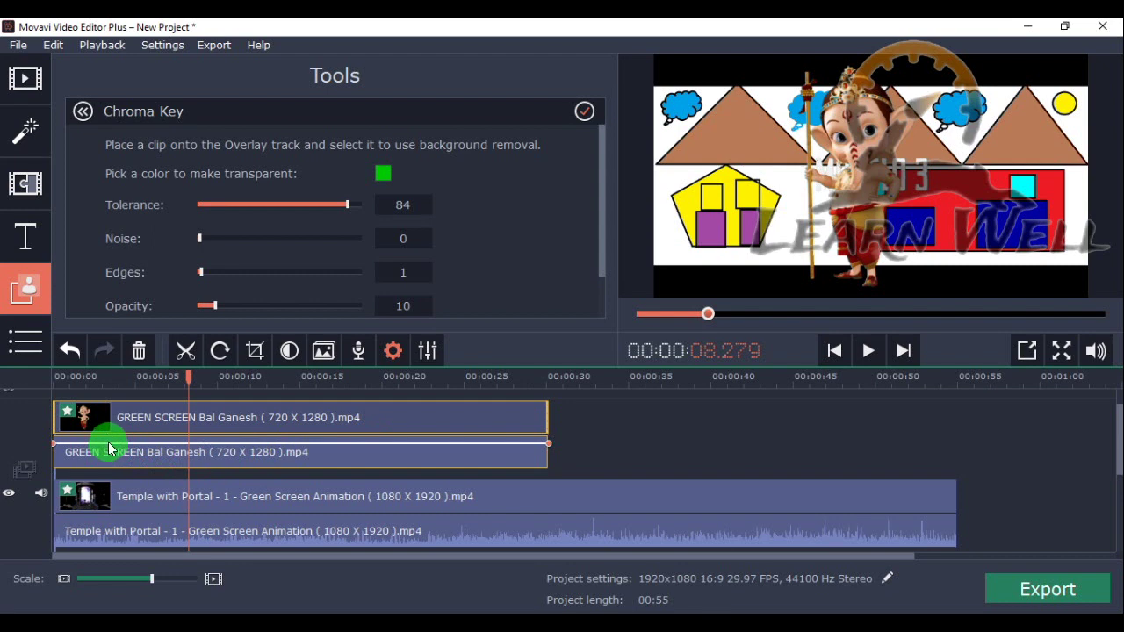
# - Lower the audio volume of both the Bal Ganesh overlay clip and the temple overlay clip
pyautogui.click(354, 444)
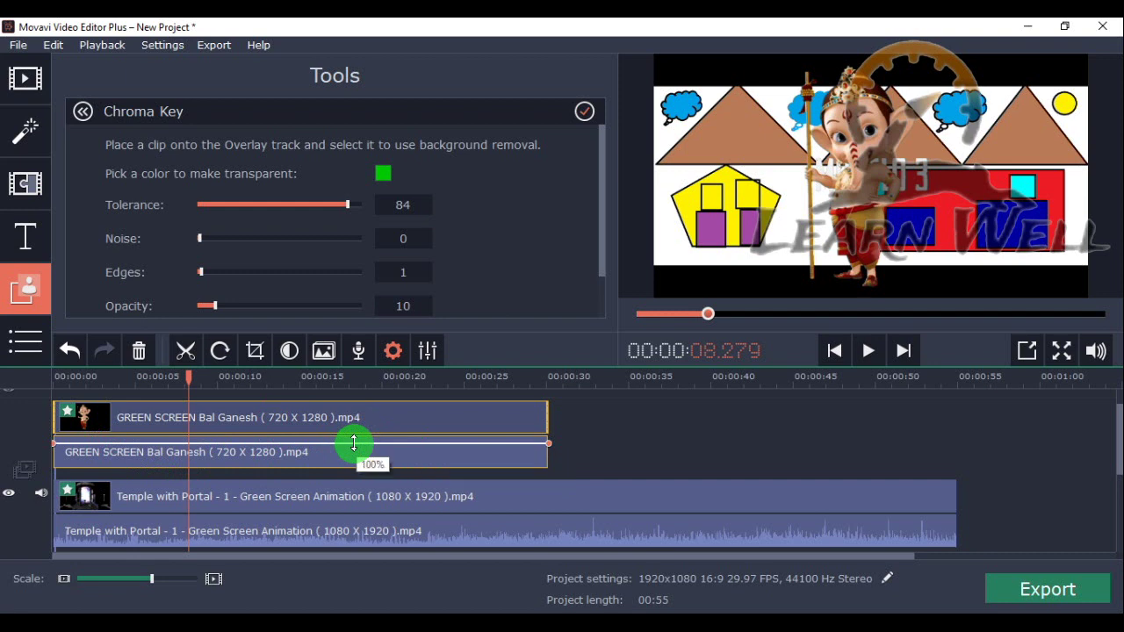
pyautogui.moveTo(354, 443); pyautogui.dragTo(355, 471)
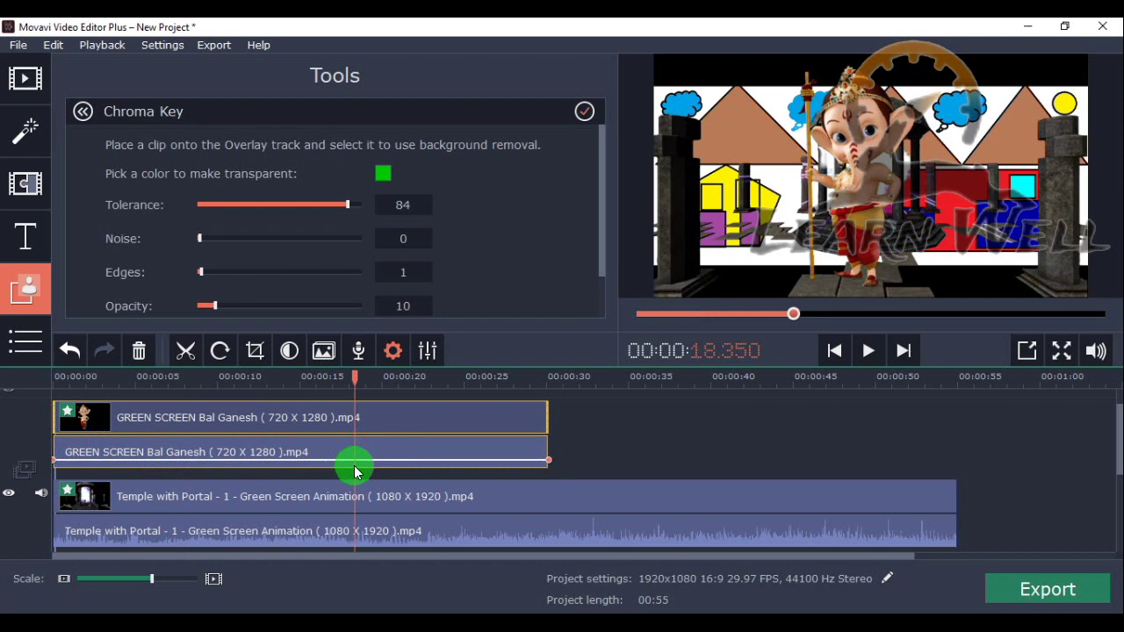
pyautogui.click(332, 533)
pyautogui.moveTo(366, 521); pyautogui.dragTo(366, 541)
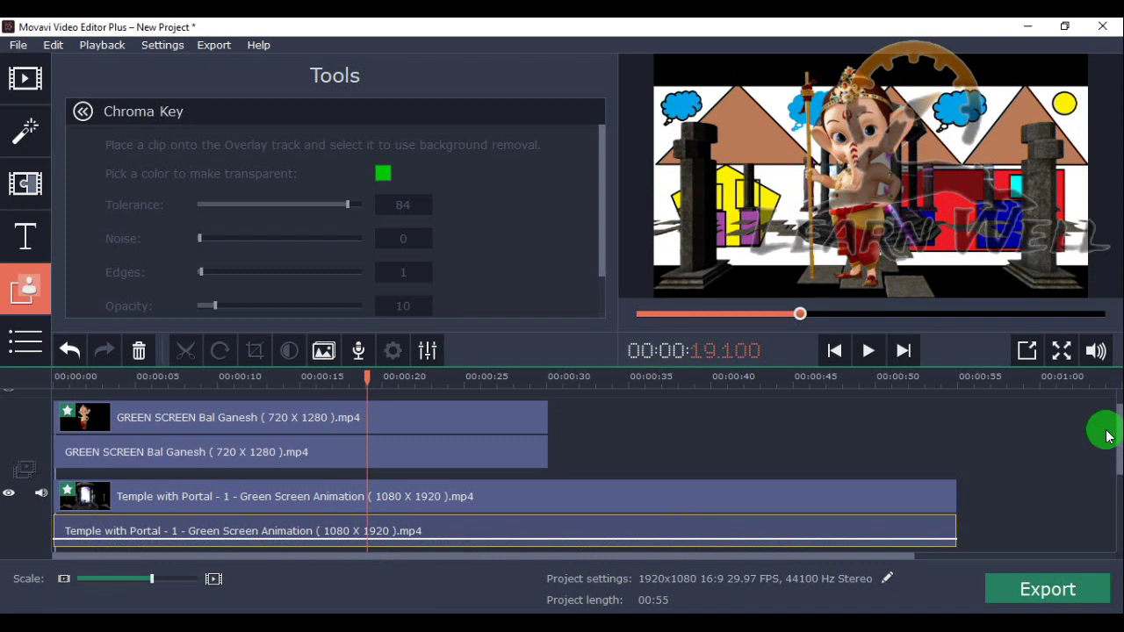
# - Import the audio file _temp1 from the Desktop folder Games > sai onto the audio track
pyautogui.moveTo(1119, 434); pyautogui.dragTo(1112, 401)
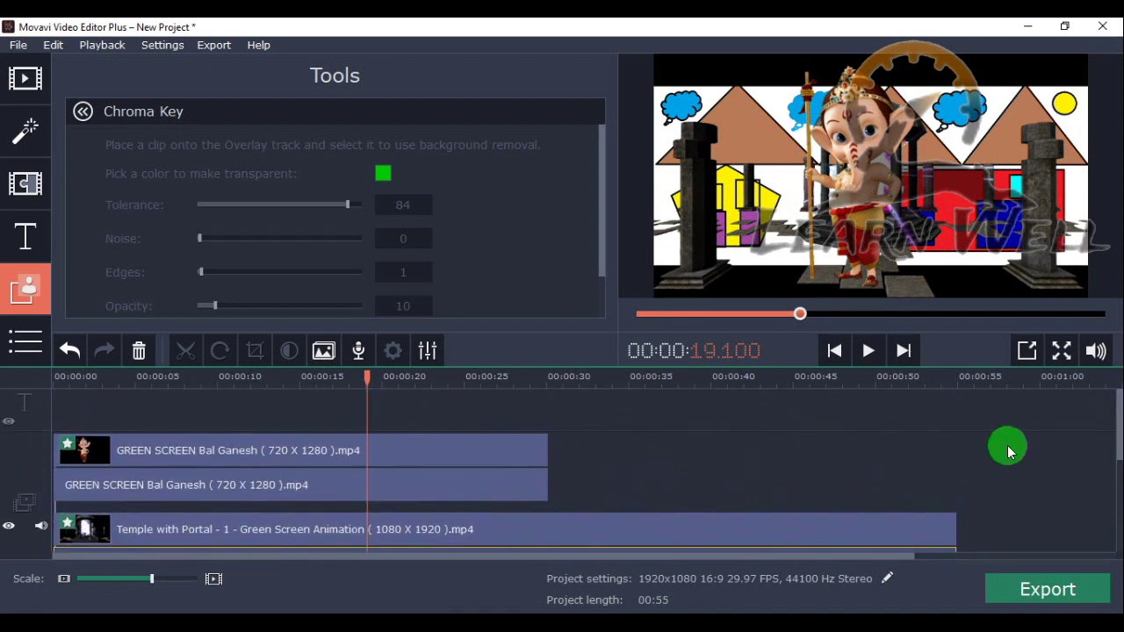
pyautogui.moveTo(1120, 409); pyautogui.dragTo(1119, 502)
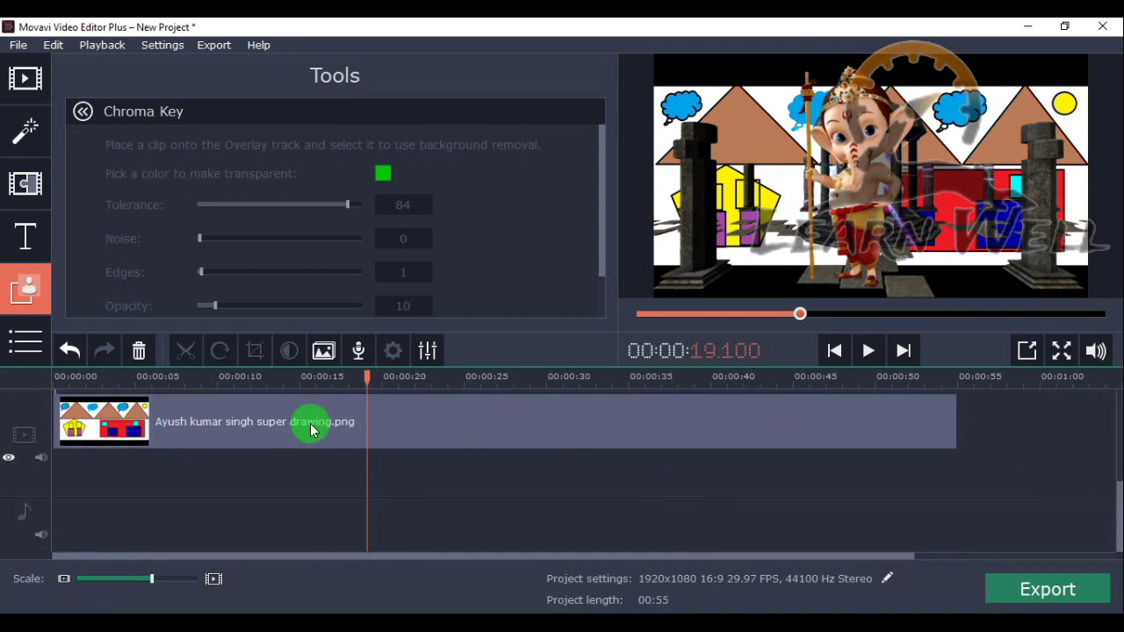
pyautogui.click(107, 476)
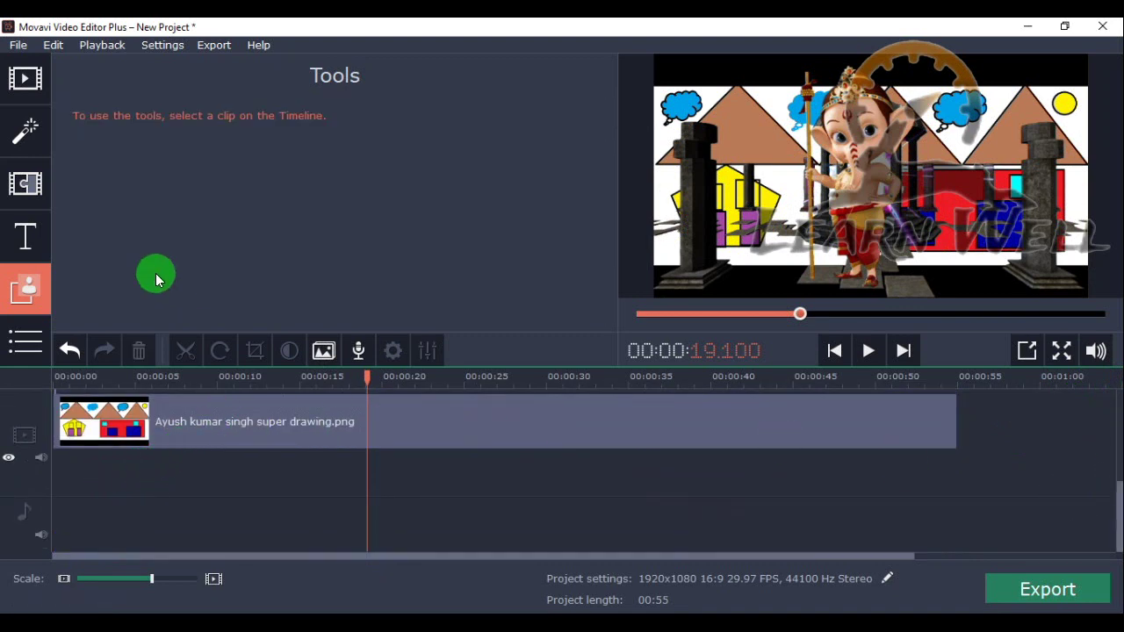
pyautogui.click(52, 90)
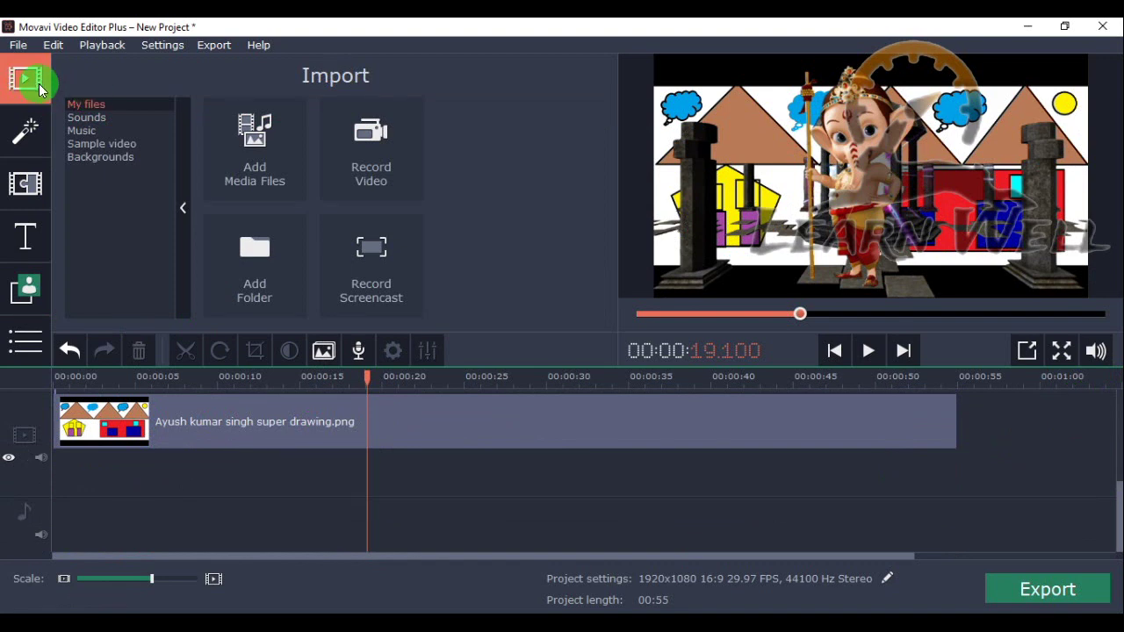
pyautogui.click(268, 166)
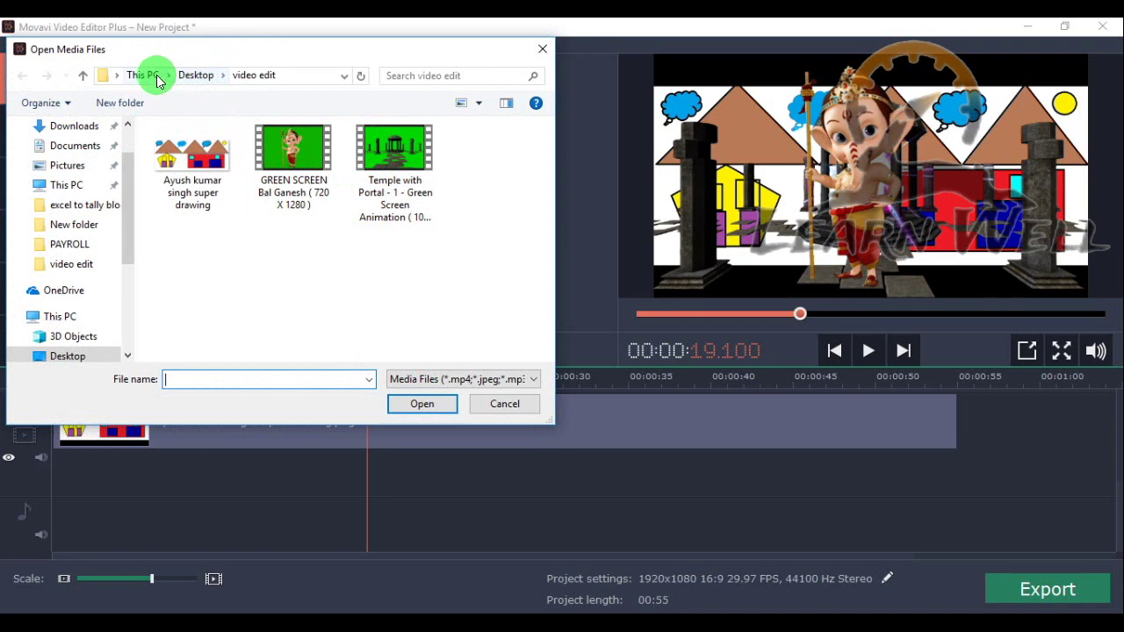
pyautogui.click(197, 75)
pyautogui.doubleClick(500, 236)
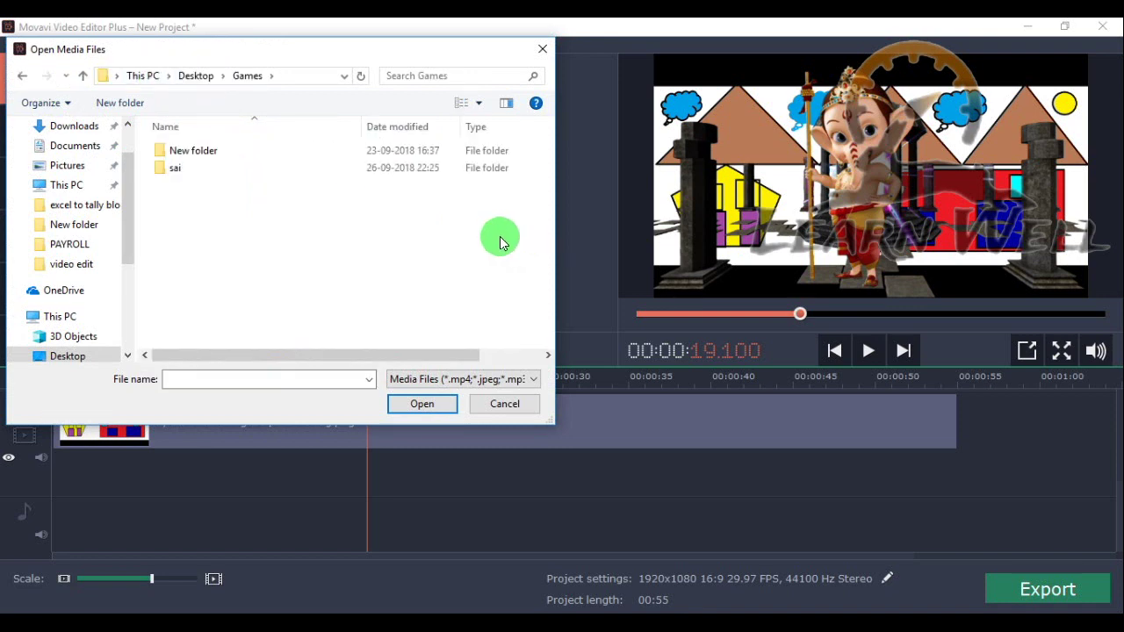
pyautogui.doubleClick(175, 168)
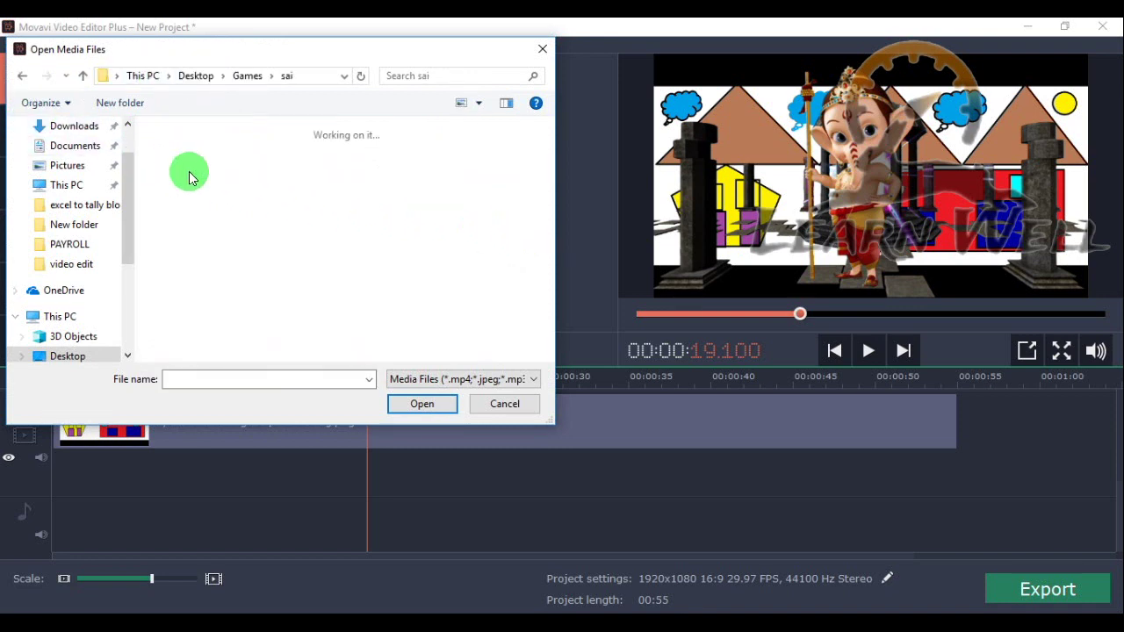
pyautogui.click(175, 156)
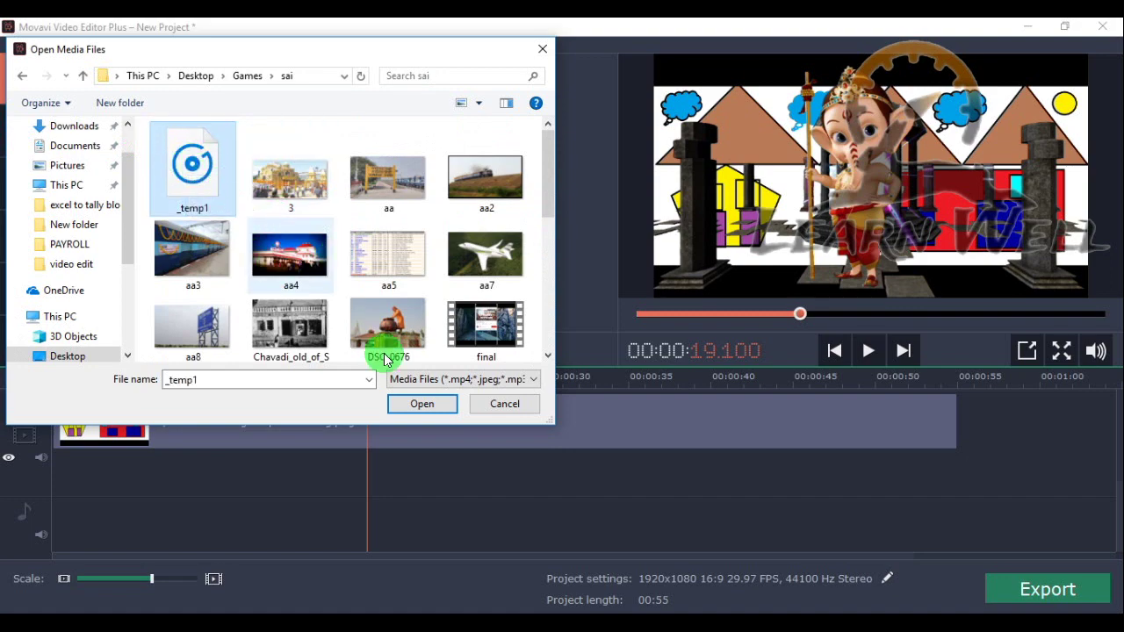
pyautogui.click(422, 406)
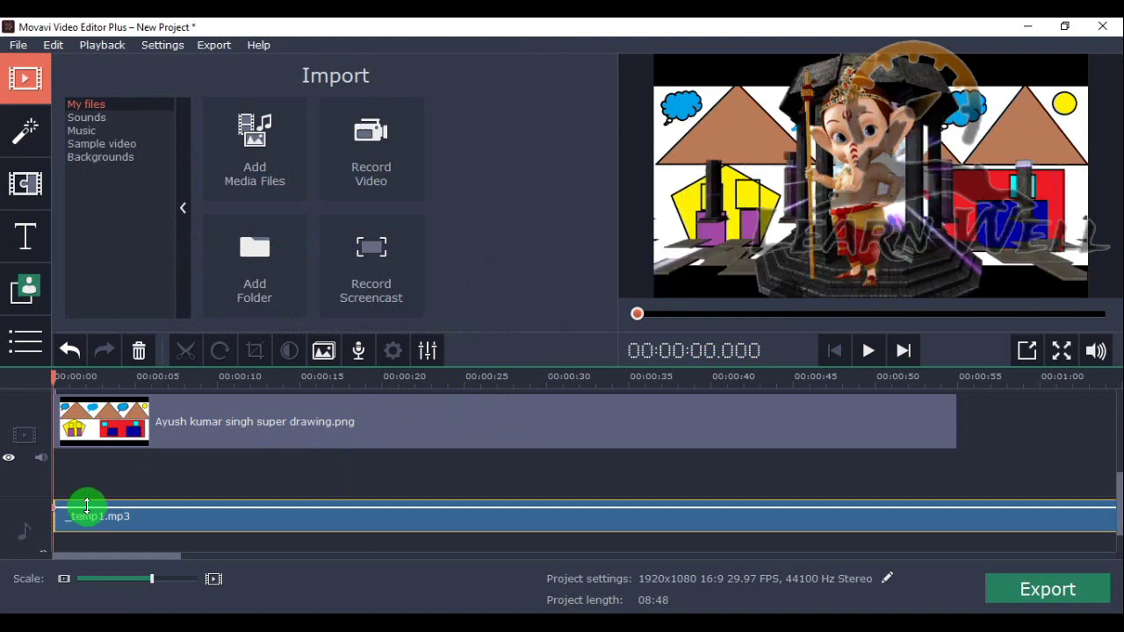
# - Slightly lower the volume of the _temp1.mp3 music clip and play the project from the start
pyautogui.moveTo(87, 507); pyautogui.dragTo(90, 512)
pyautogui.click(94, 421)
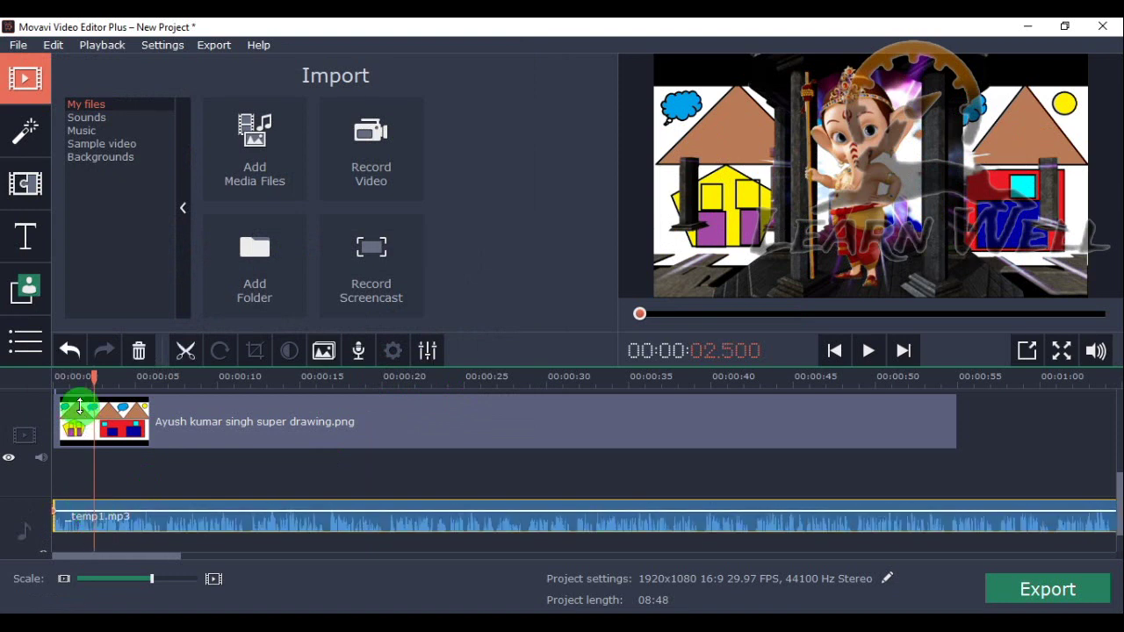
pyautogui.click(39, 377)
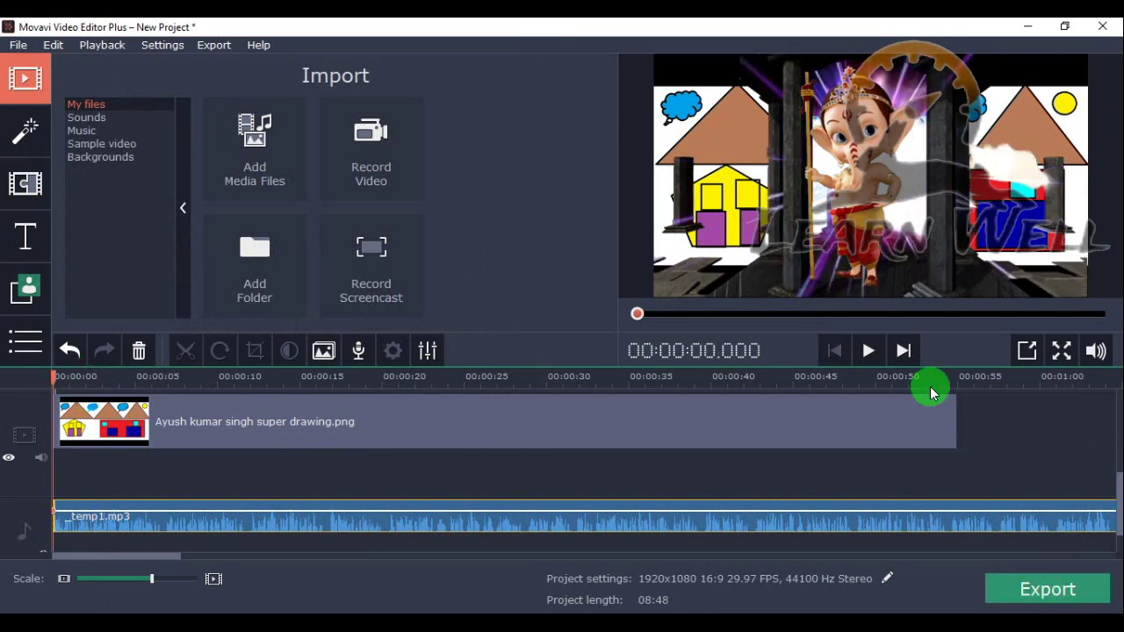
pyautogui.click(872, 353)
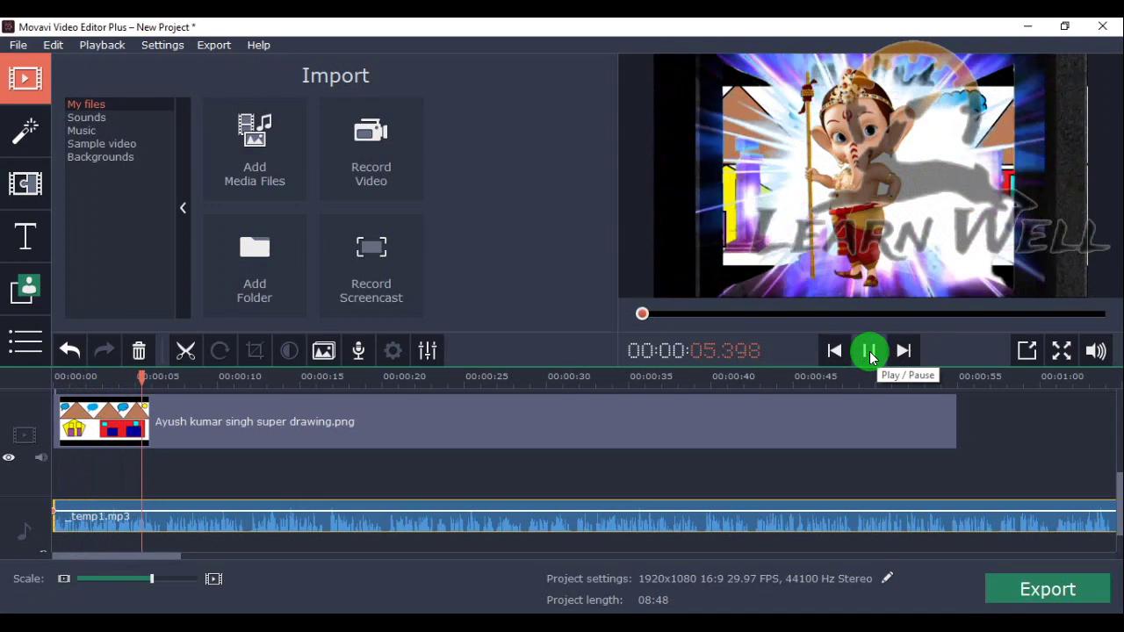
pyautogui.click(870, 352)
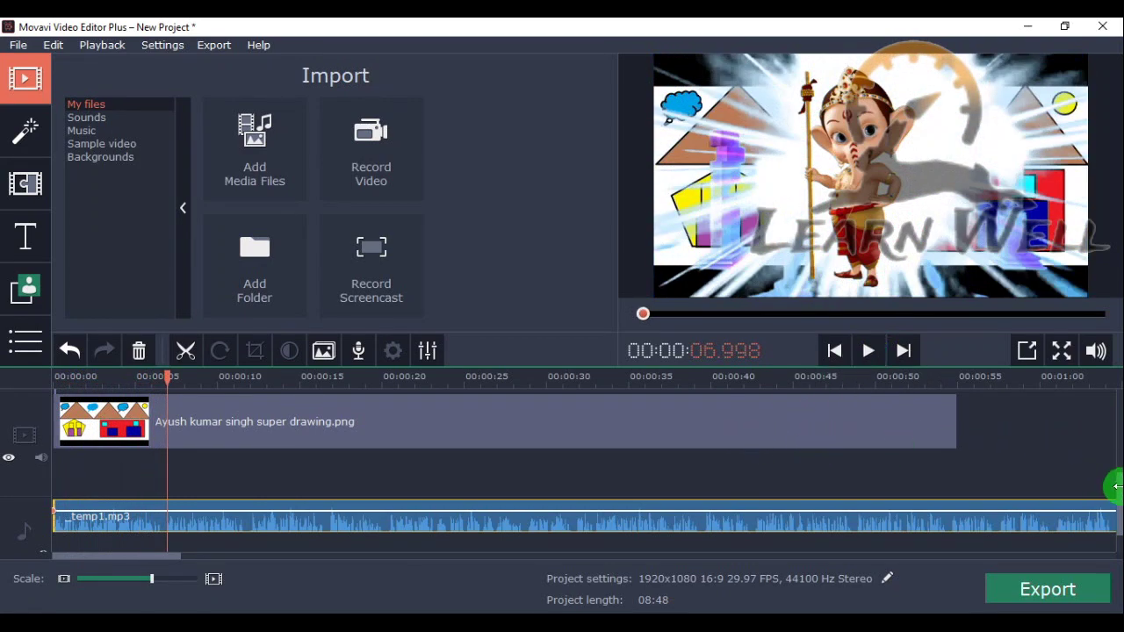
# - Preview the Glass mosaic filter, try it on the Bal Ganesh overlay clip and play the result
pyautogui.moveTo(1118, 493); pyautogui.dragTo(1117, 393)
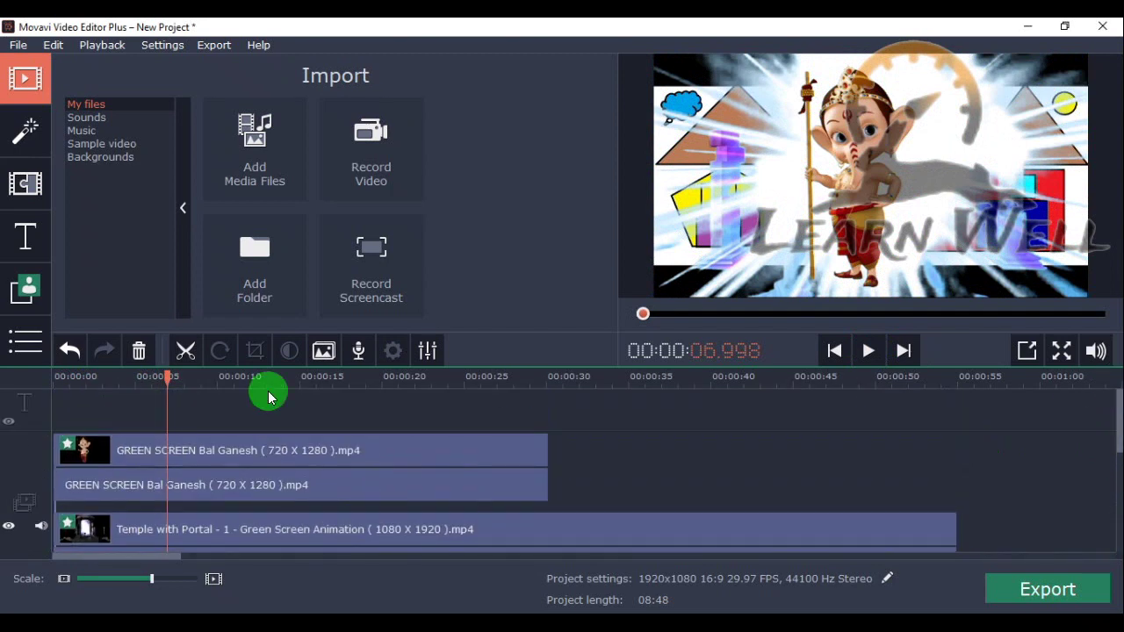
pyautogui.moveTo(135, 380); pyautogui.dragTo(70, 386)
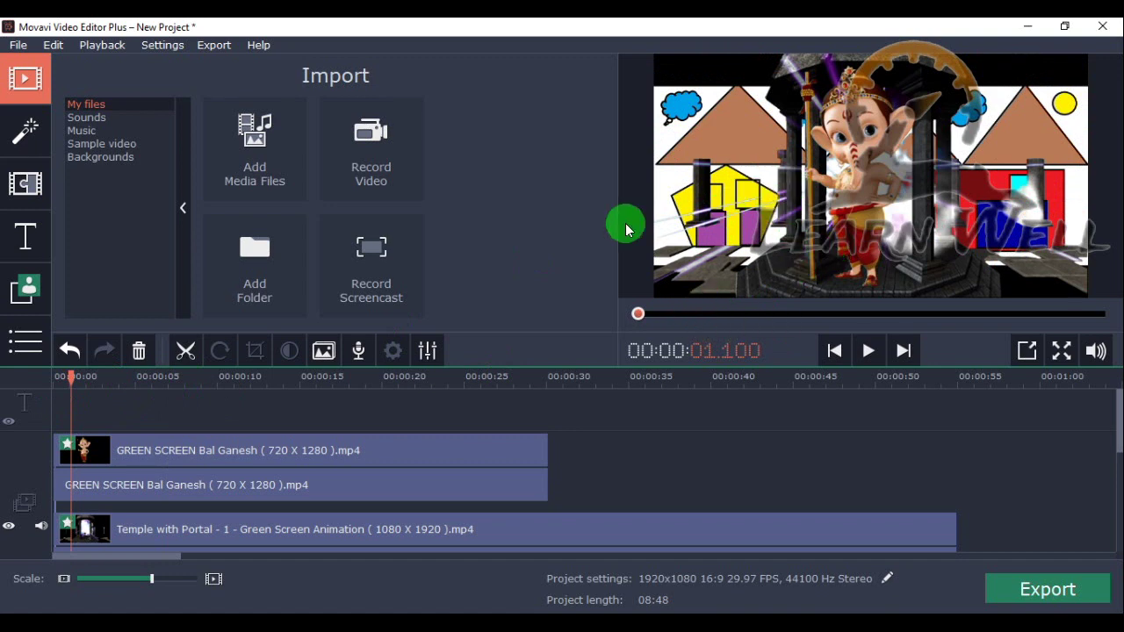
pyautogui.click(35, 134)
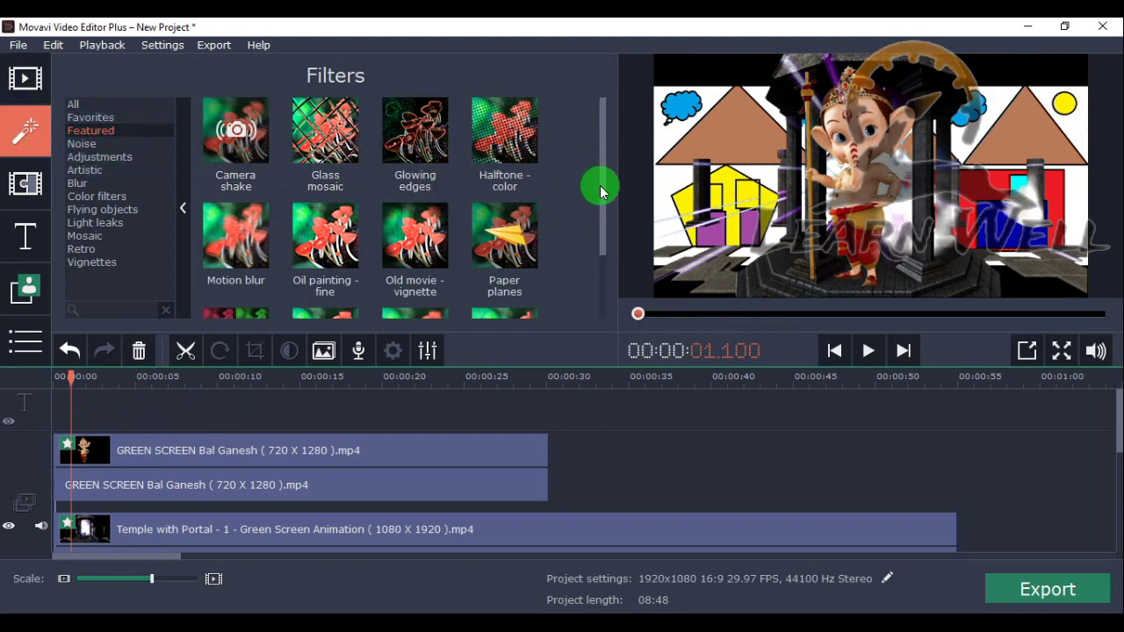
pyautogui.moveTo(603, 185)
pyautogui.mouseDown()
pyautogui.moveTo(602, 258)
pyautogui.moveTo(605, 168)
pyautogui.mouseUp()
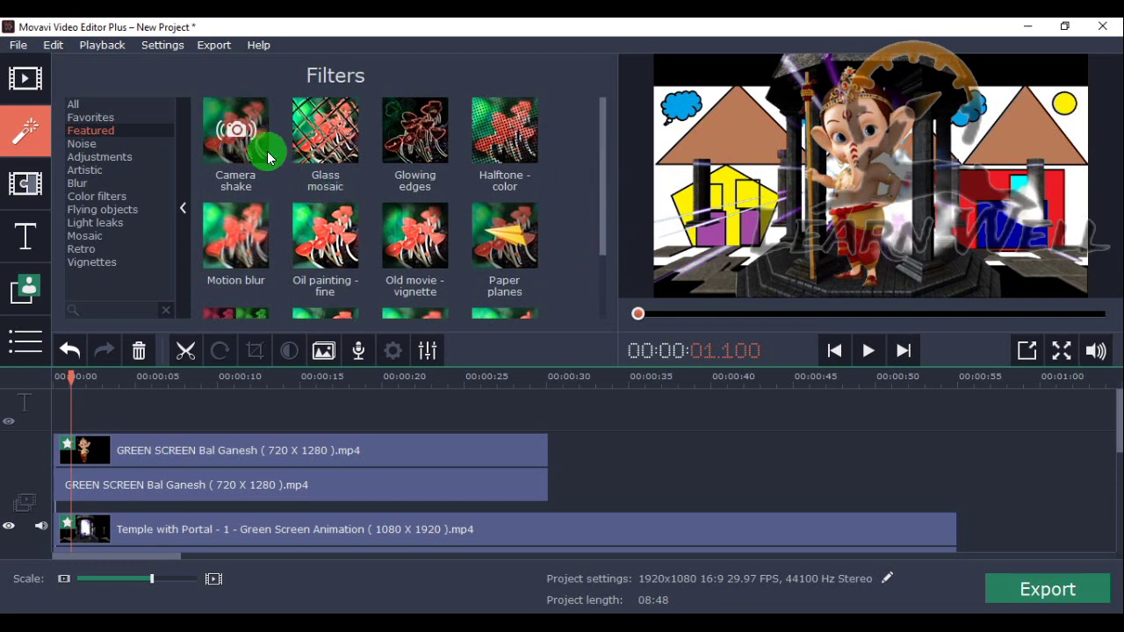
pyautogui.click(336, 146)
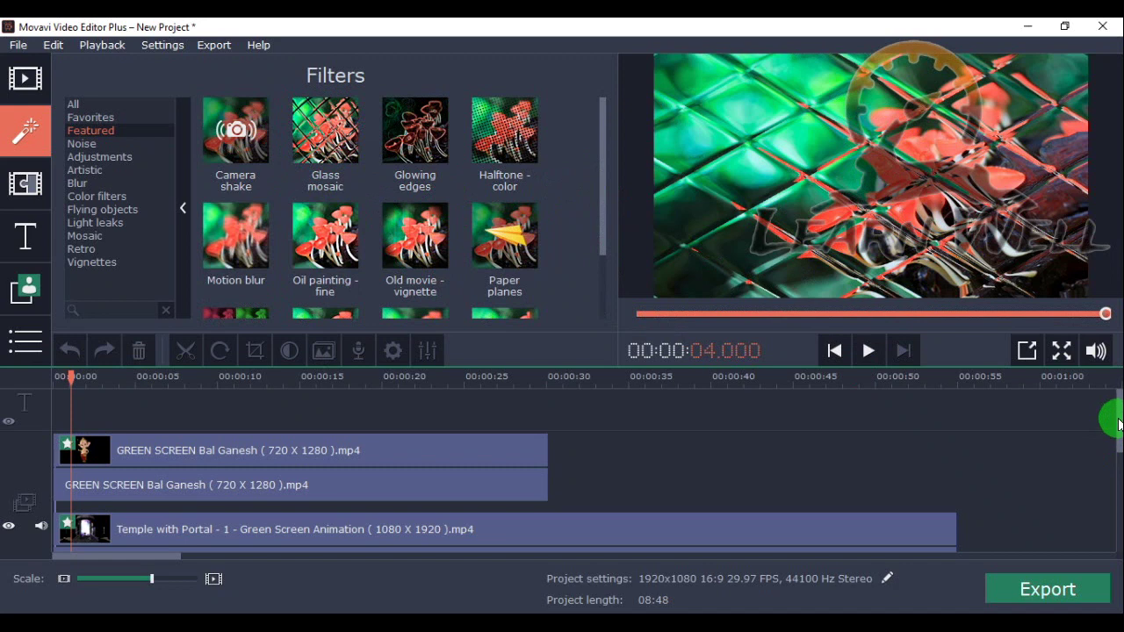
pyautogui.moveTo(329, 140); pyautogui.dragTo(66, 399)
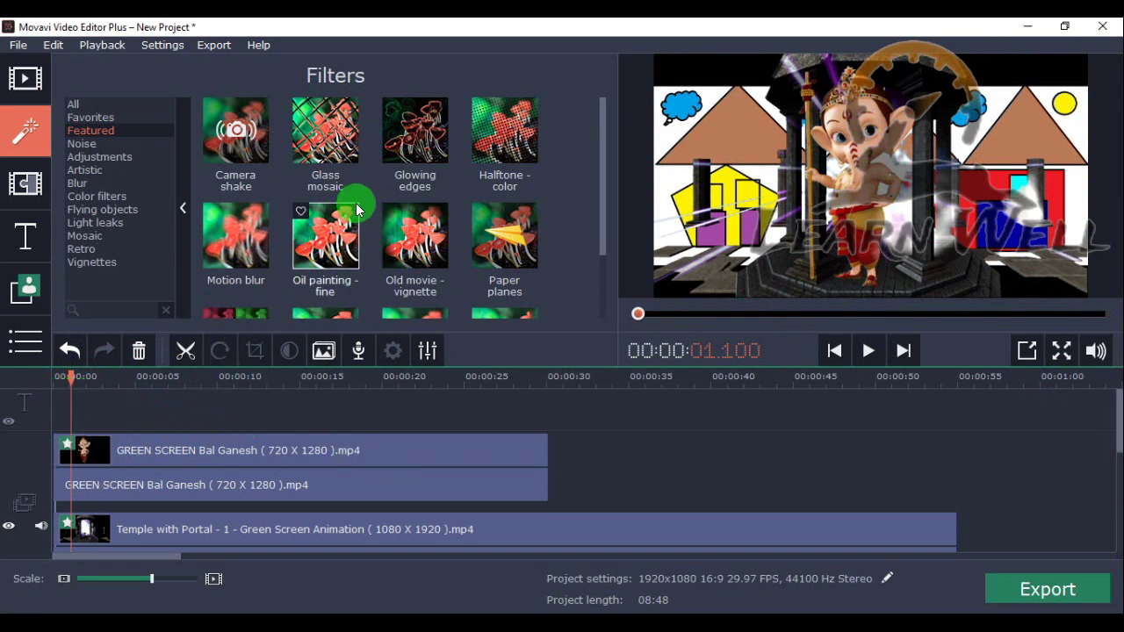
pyautogui.moveTo(332, 140); pyautogui.dragTo(97, 441)
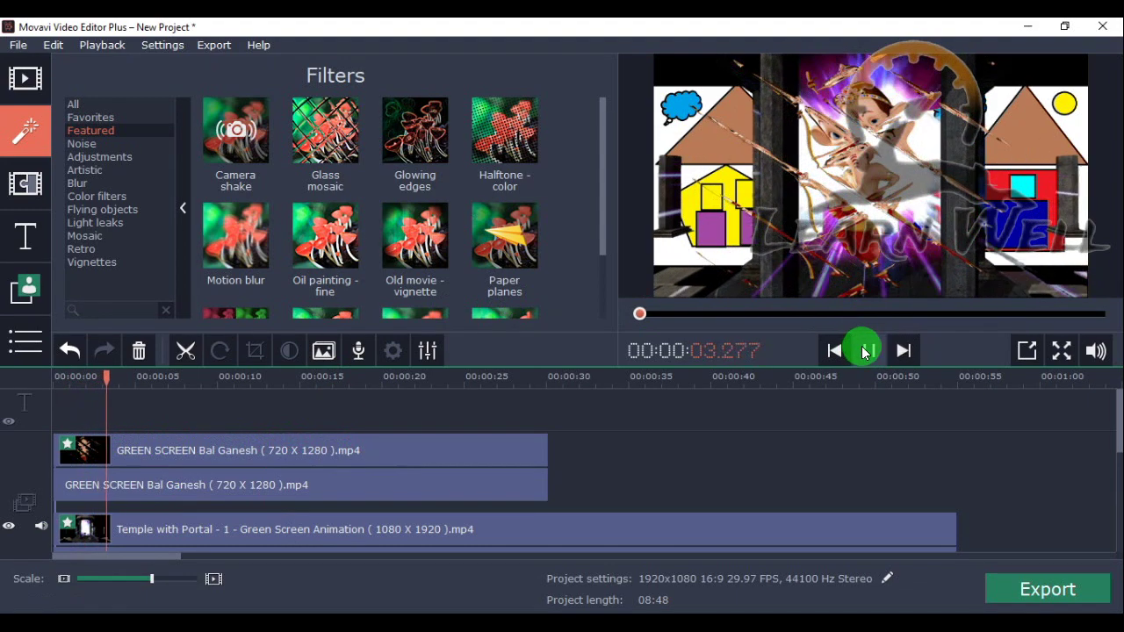
pyautogui.click(869, 350)
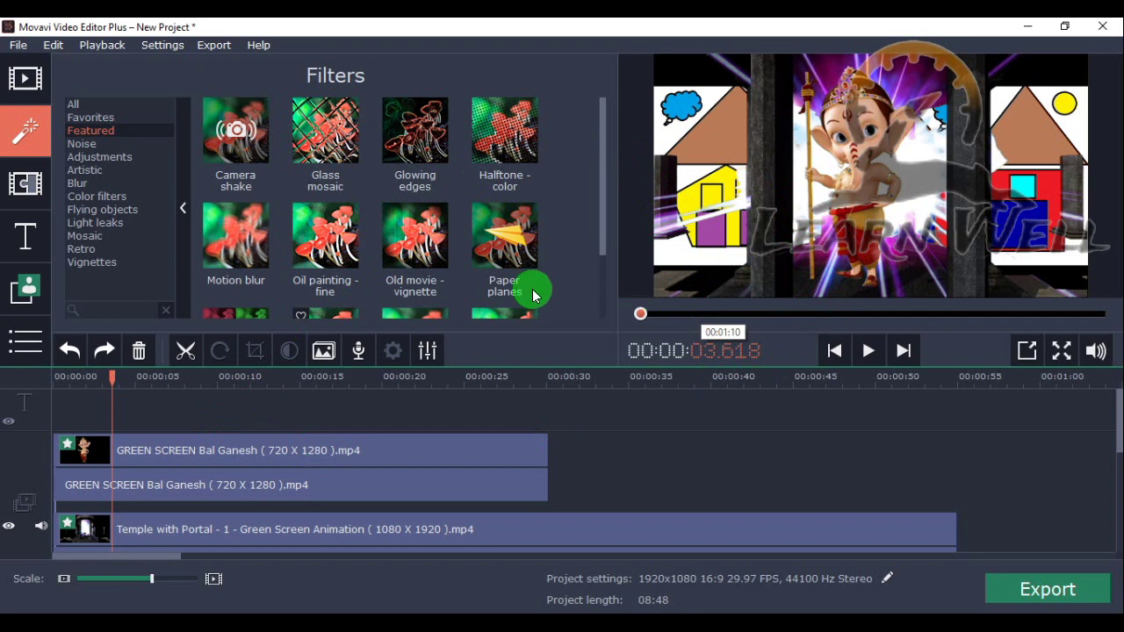
# - Look through the Adjustments, Artistic, Color filters, Flying objects and Mosaic filter categories
pyautogui.click(112, 145)
pyautogui.click(106, 158)
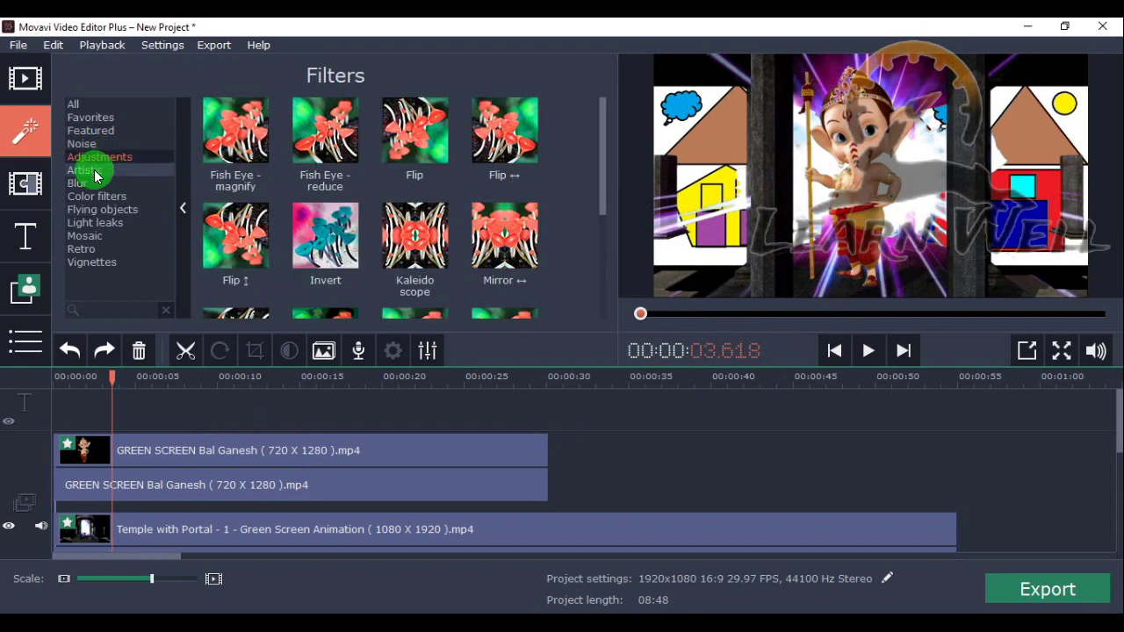
pyautogui.click(91, 174)
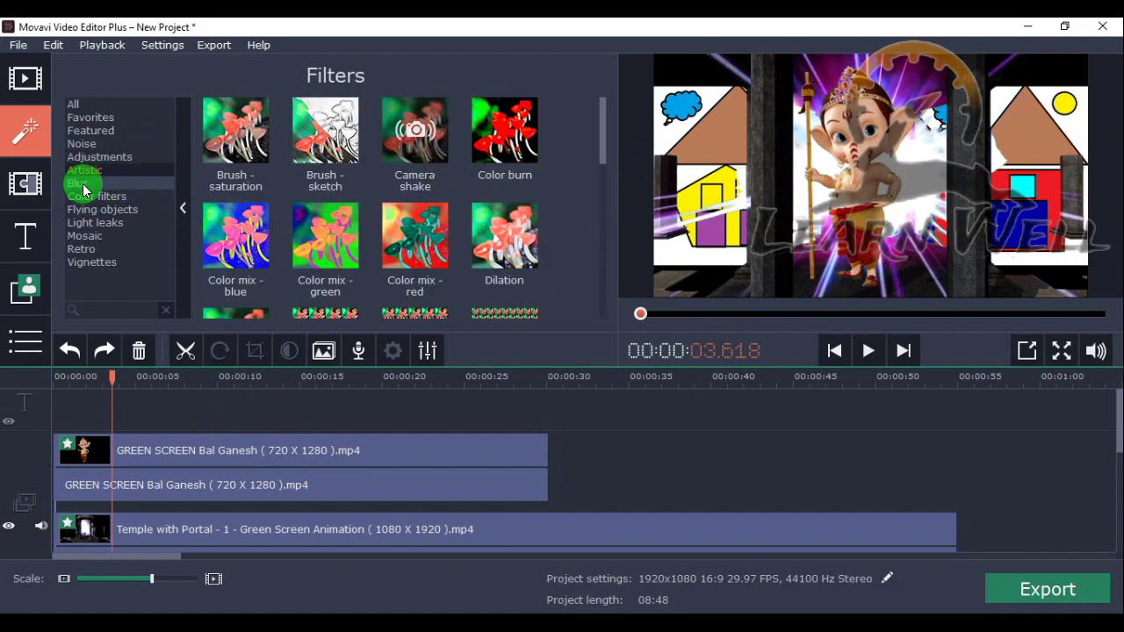
pyautogui.click(84, 192)
pyautogui.click(102, 209)
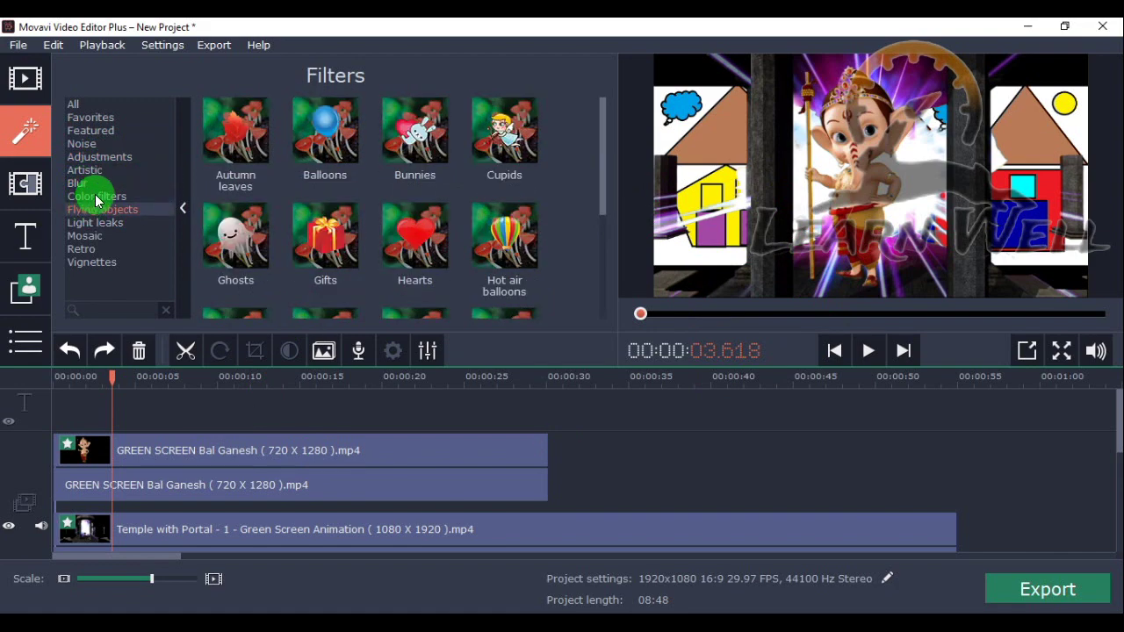
pyautogui.click(96, 197)
pyautogui.click(98, 209)
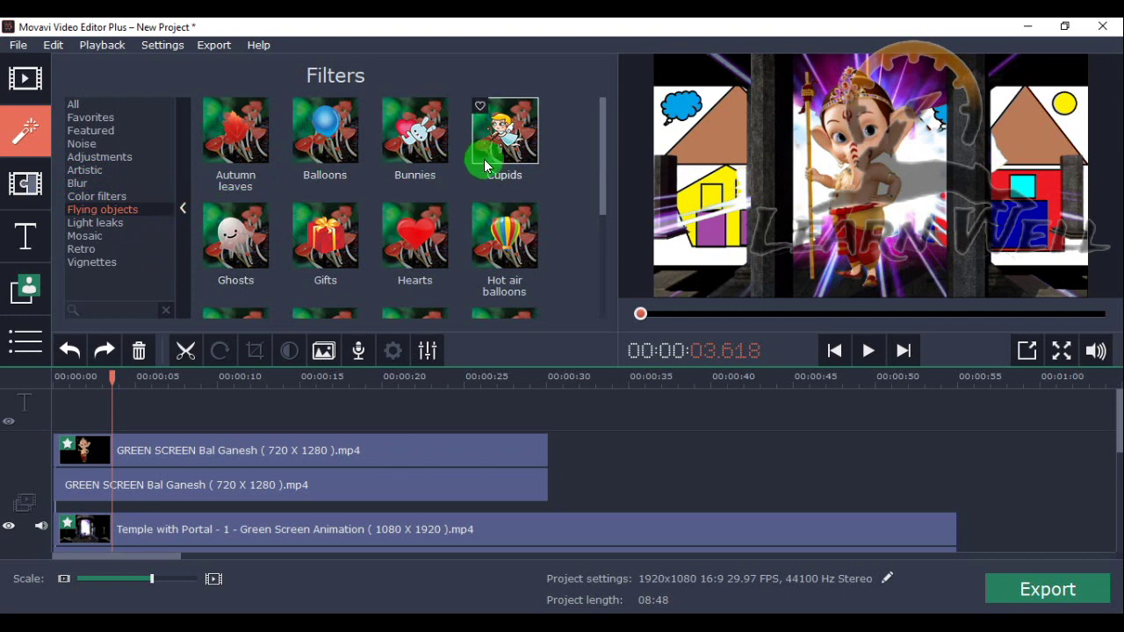
pyautogui.click(90, 225)
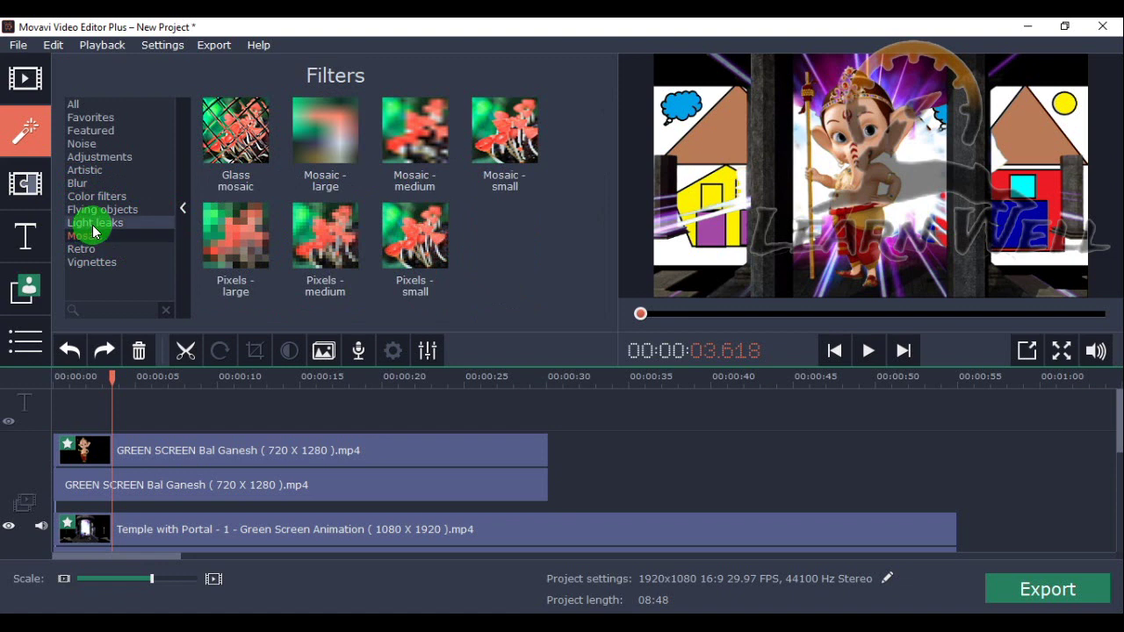
# - Apply the Lens flare 6 filter from the Light leaks category to the Bal Ganesh overlay clip and play it
pyautogui.click(93, 224)
pyautogui.moveTo(342, 220); pyautogui.dragTo(178, 443)
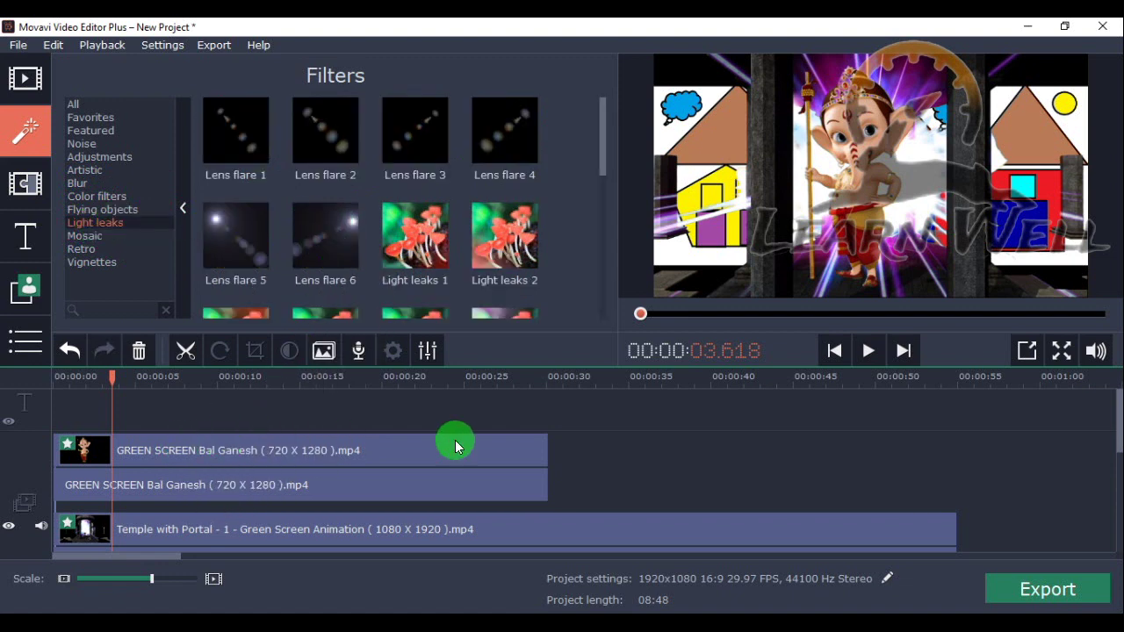
pyautogui.click(863, 351)
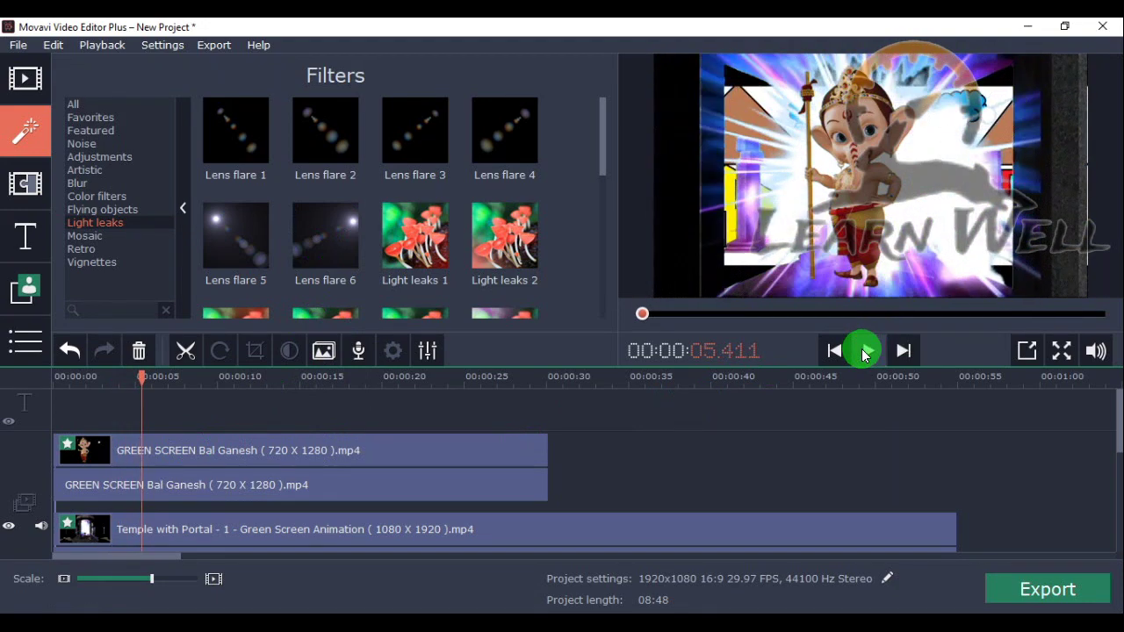
pyautogui.click(91, 239)
pyautogui.click(95, 263)
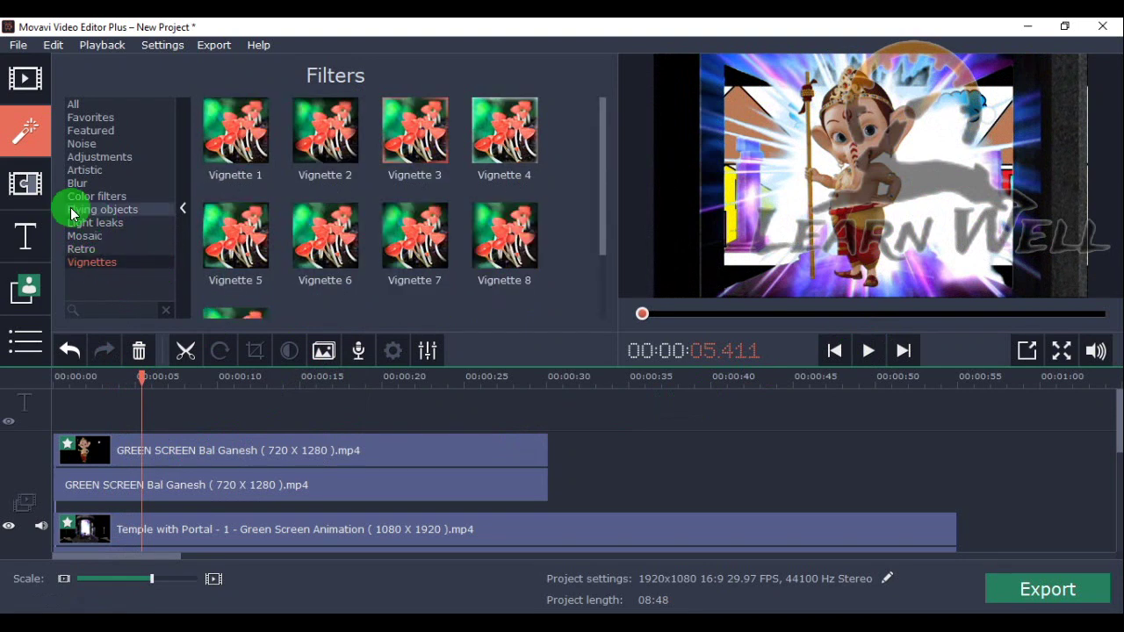
pyautogui.moveTo(600, 182); pyautogui.dragTo(602, 125)
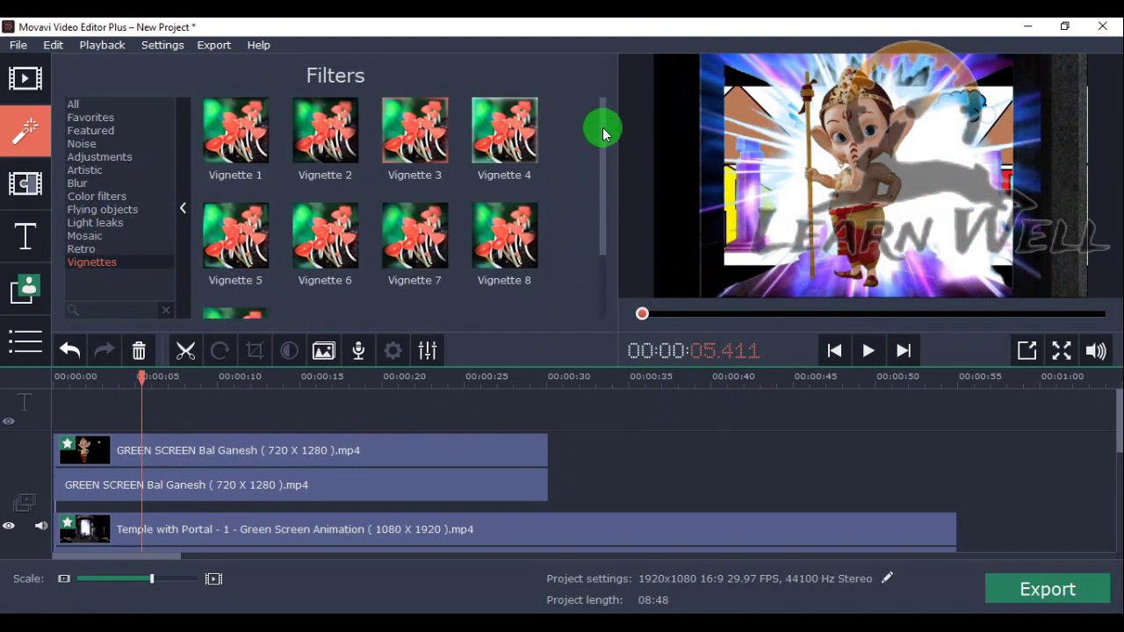
# - Preview the Radial CW transition, try it on the Bal Ganesh overlay clip and play the result
pyautogui.click(27, 186)
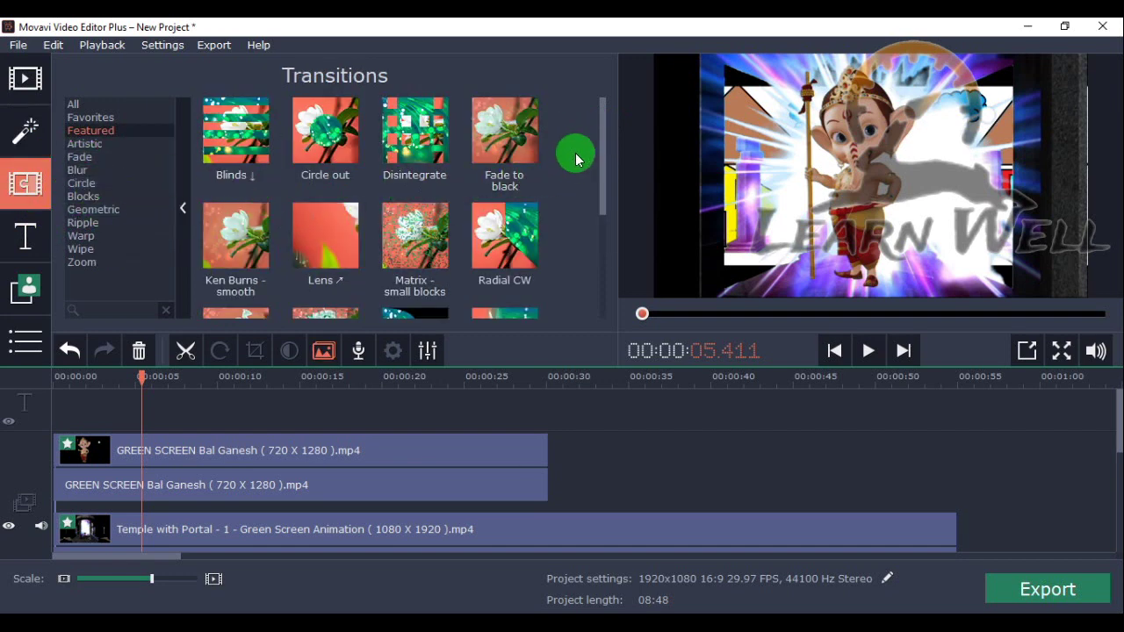
pyautogui.moveTo(602, 151); pyautogui.dragTo(602, 205)
pyautogui.click(496, 115)
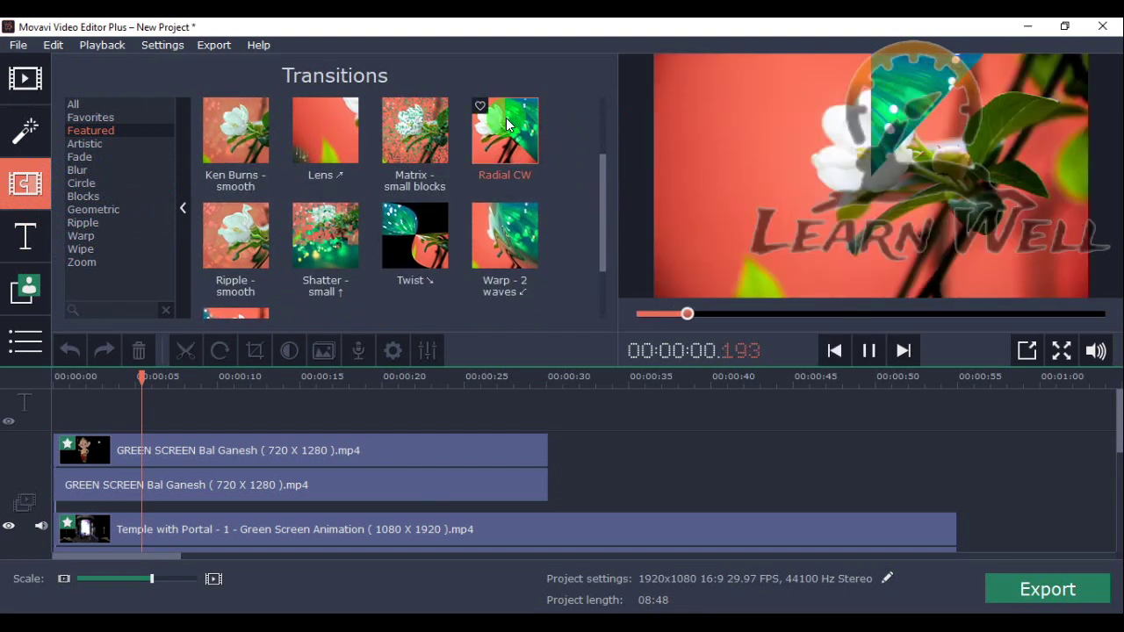
pyautogui.moveTo(507, 130); pyautogui.dragTo(121, 437)
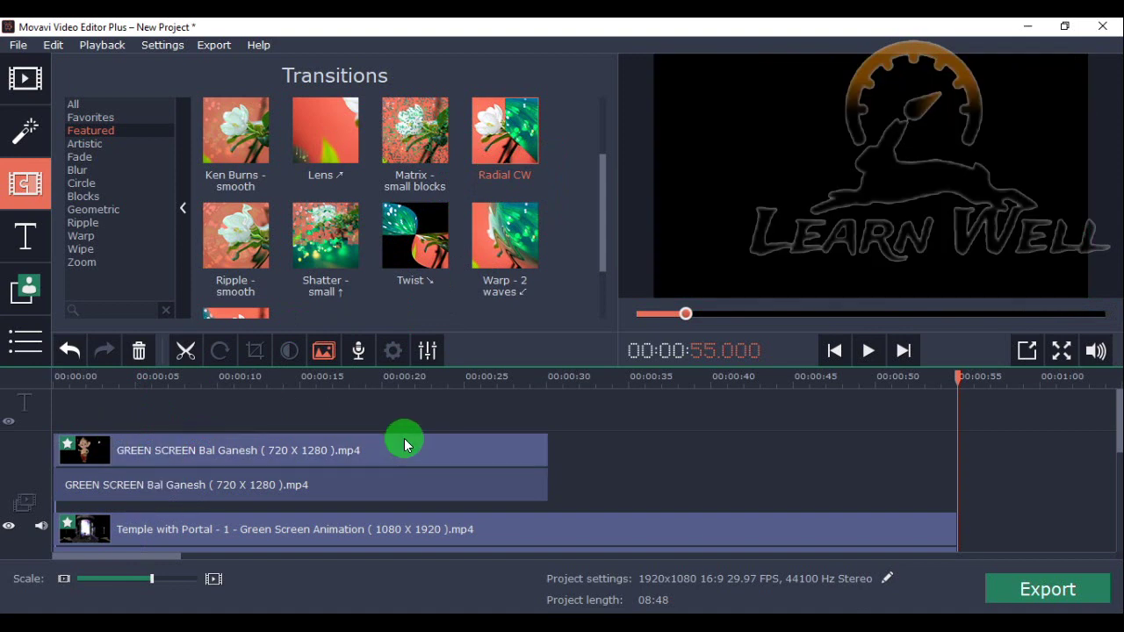
pyautogui.click(870, 354)
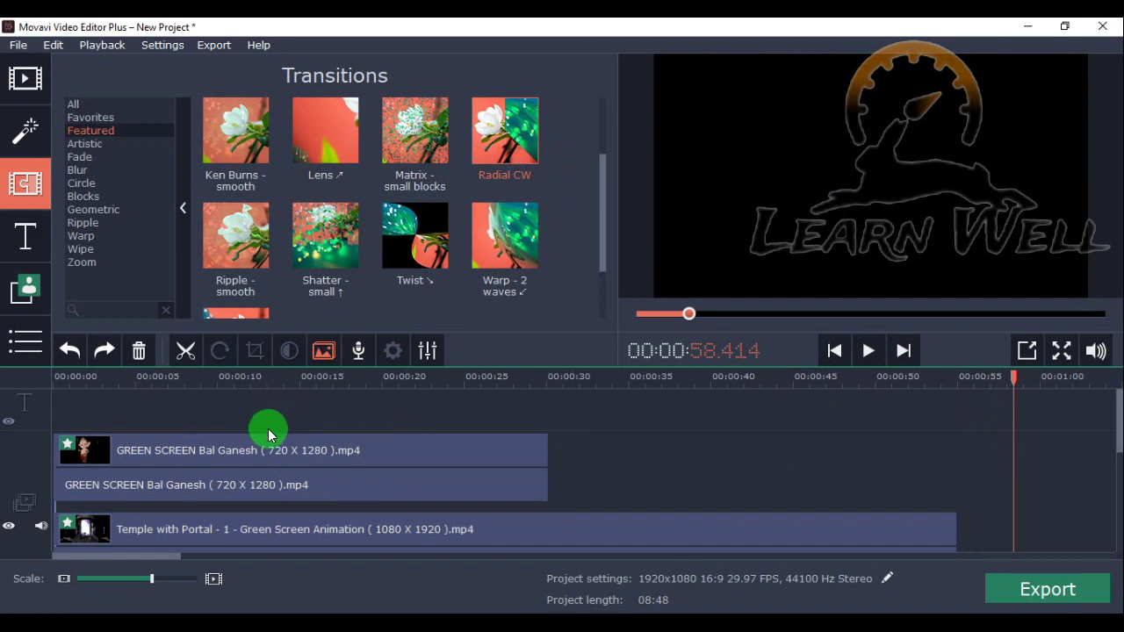
pyautogui.click(281, 380)
pyautogui.moveTo(281, 376); pyautogui.dragTo(140, 378)
# - Look through the Artistic, Blur, Blocks, Geometric, Warp and Wipe transition categories
pyautogui.click(87, 145)
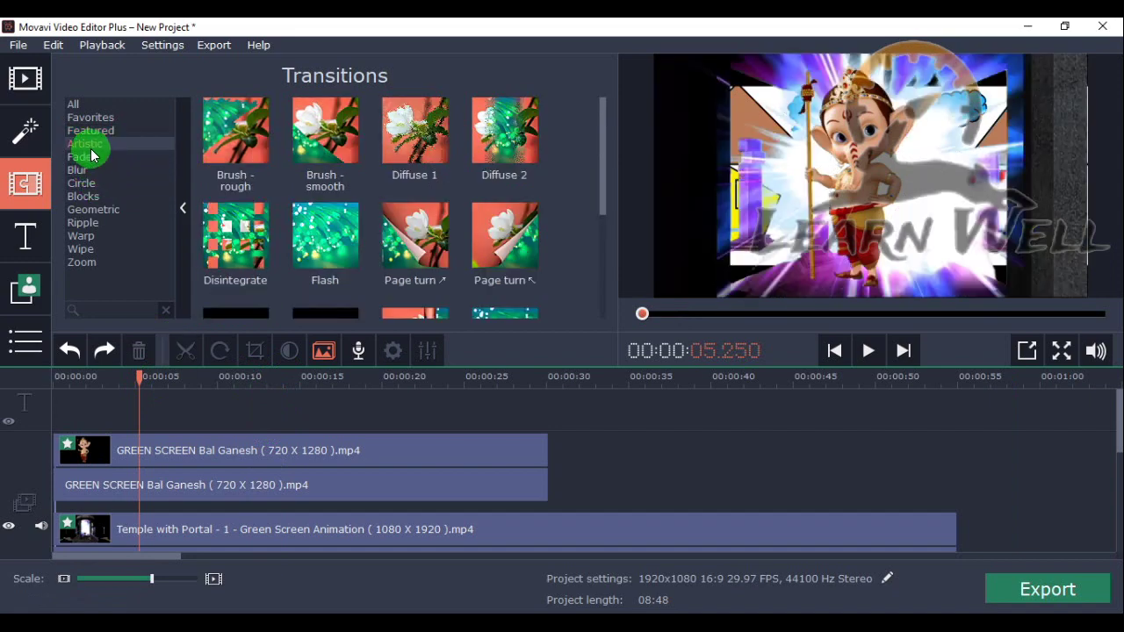
pyautogui.click(88, 170)
pyautogui.click(81, 195)
pyautogui.click(83, 209)
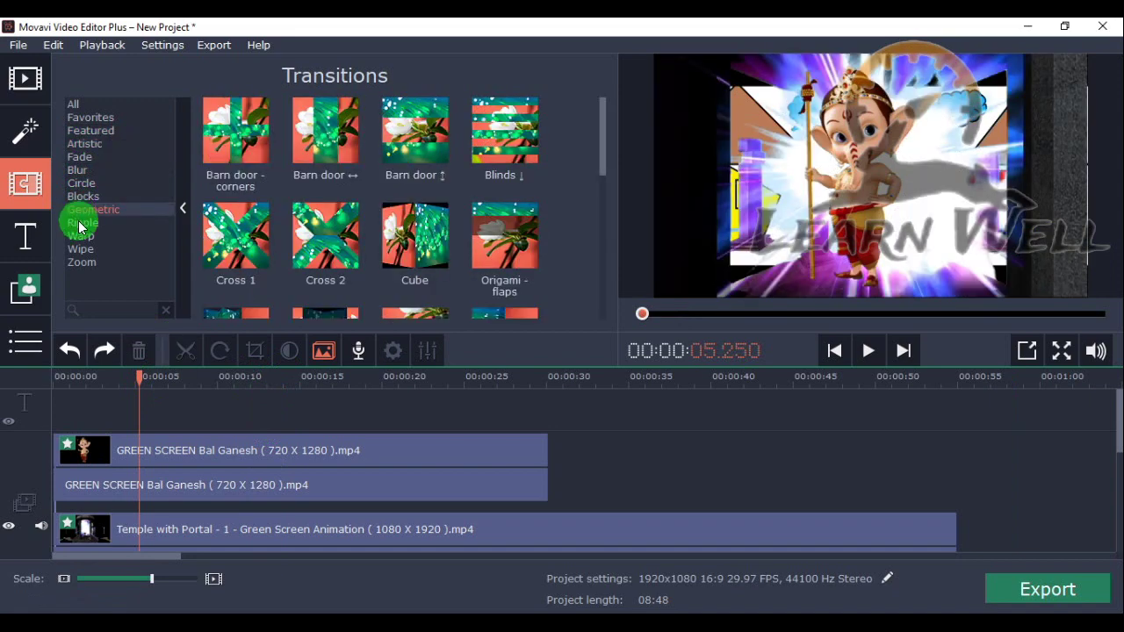
pyautogui.click(79, 238)
pyautogui.click(79, 249)
# - Apply the Scale out transition from the Zoom category near the timeline start and move the playhead to about 2.3 seconds
pyautogui.click(82, 262)
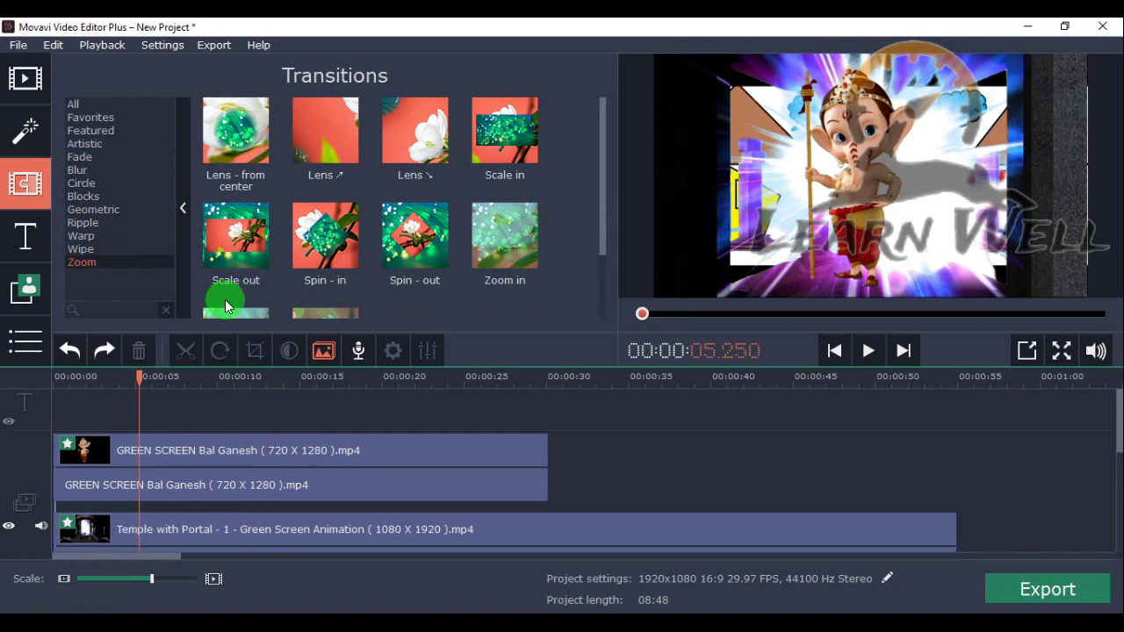
pyautogui.moveTo(230, 218); pyautogui.dragTo(90, 401)
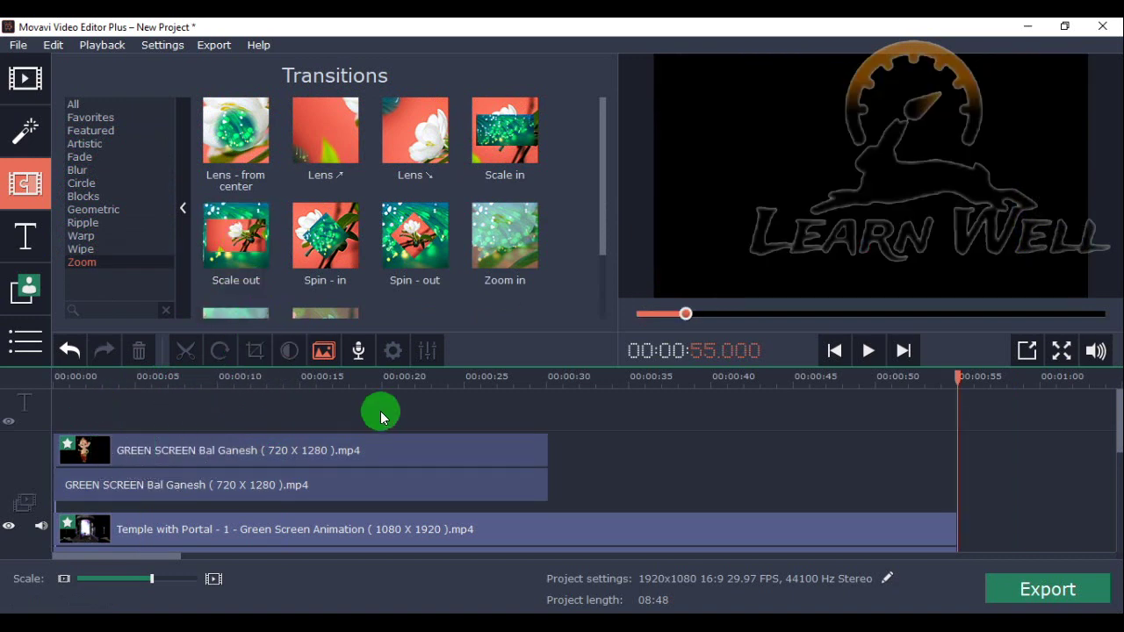
pyautogui.click(109, 380)
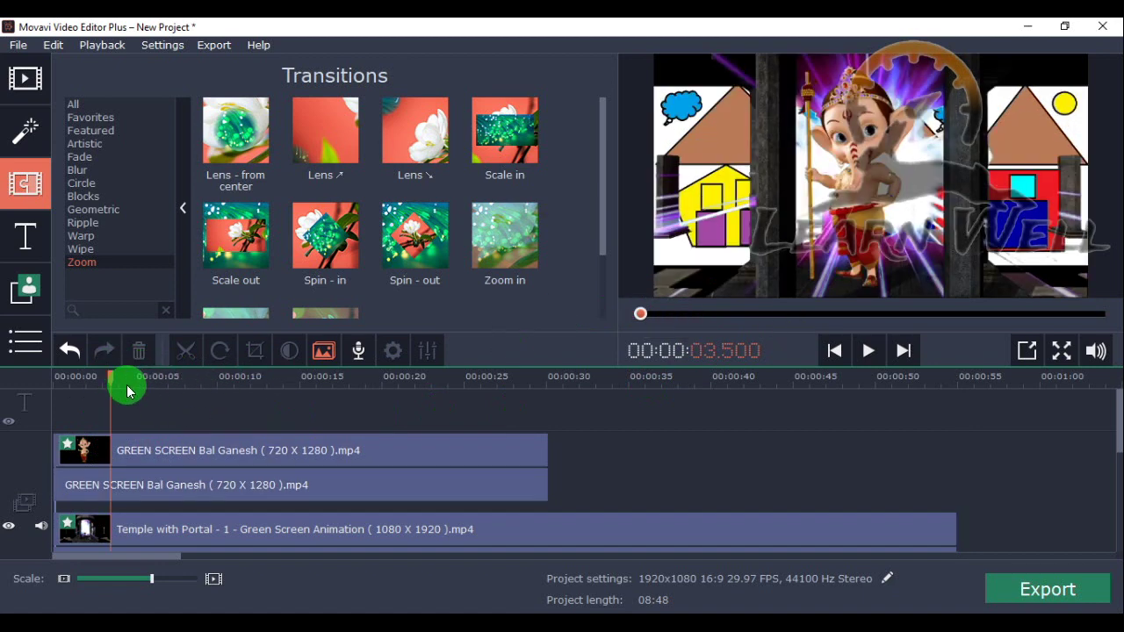
pyautogui.moveTo(107, 374); pyautogui.dragTo(92, 403)
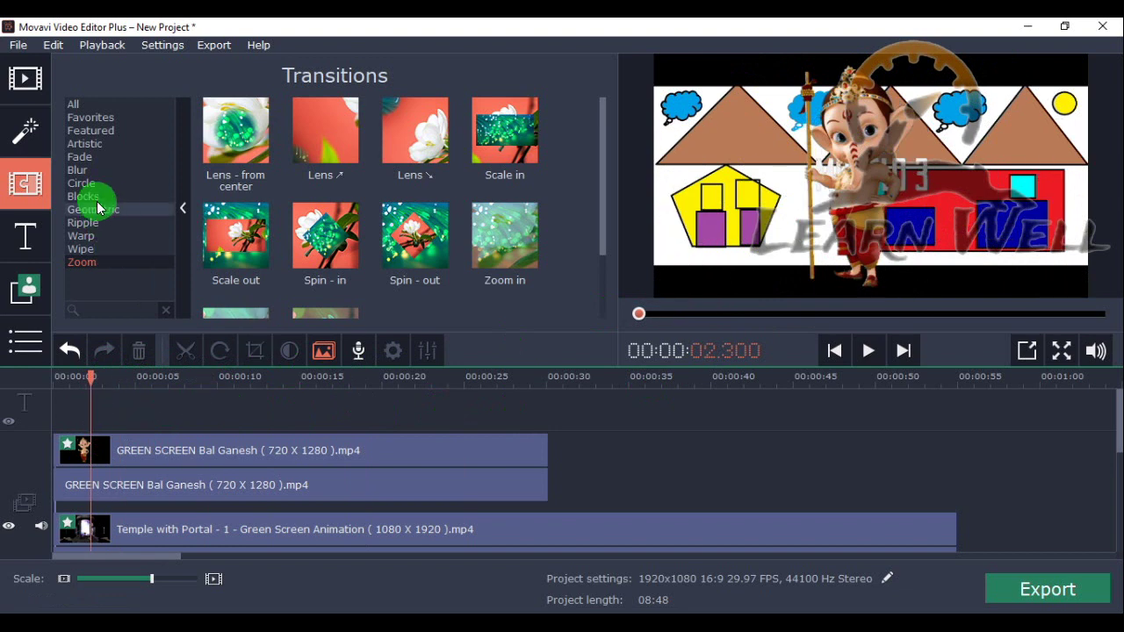
# - Look through the title styles in the Featured, Favorites and Basic categories
pyautogui.click(25, 244)
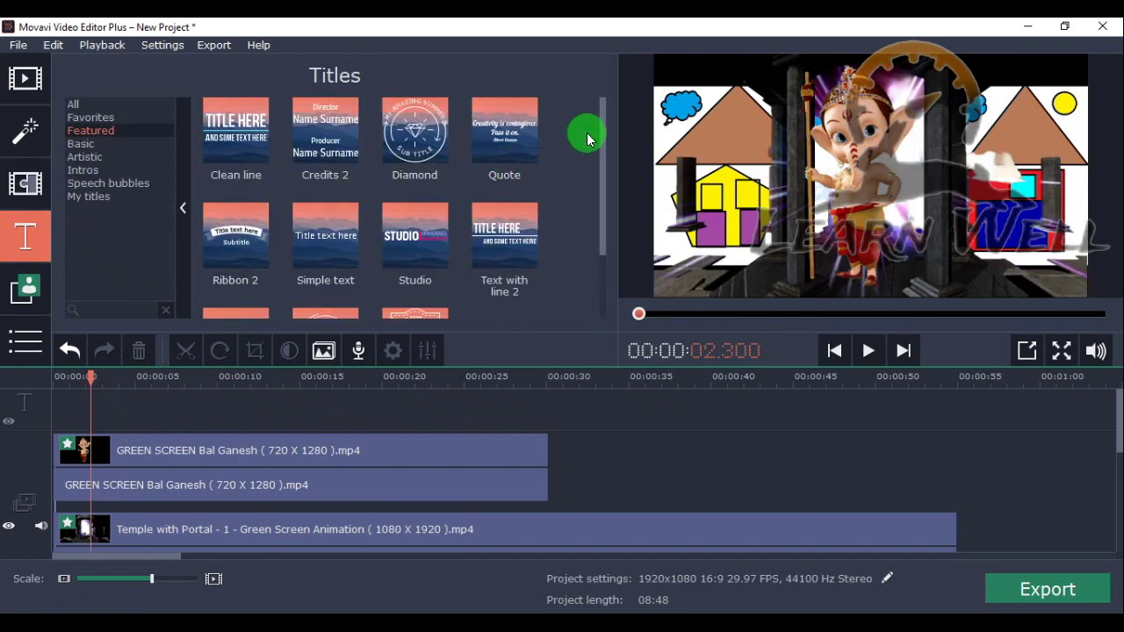
pyautogui.moveTo(599, 136); pyautogui.dragTo(602, 218)
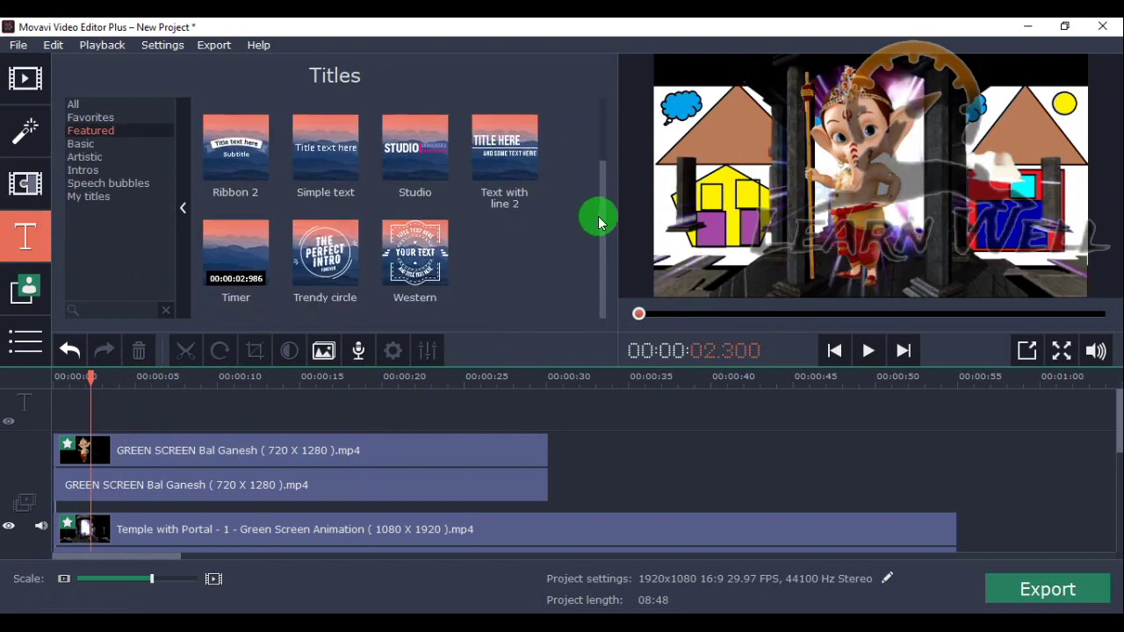
pyautogui.click(92, 147)
pyautogui.click(97, 117)
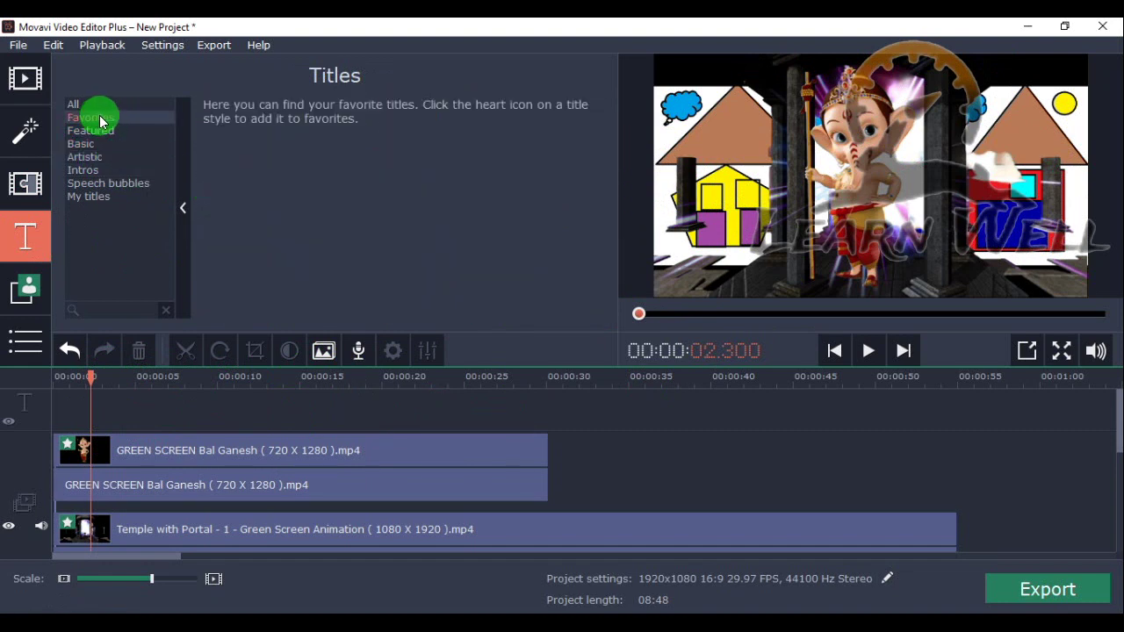
pyautogui.click(94, 131)
pyautogui.click(83, 143)
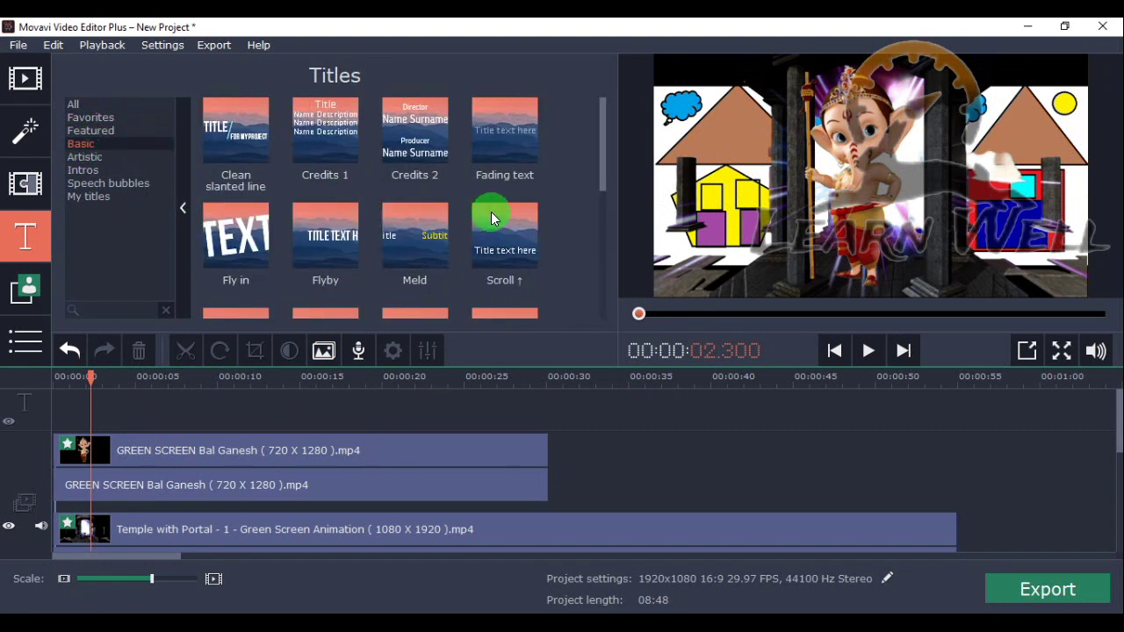
pyautogui.scroll(-2, 484, 214)
pyautogui.scroll(-3, 307, 239)
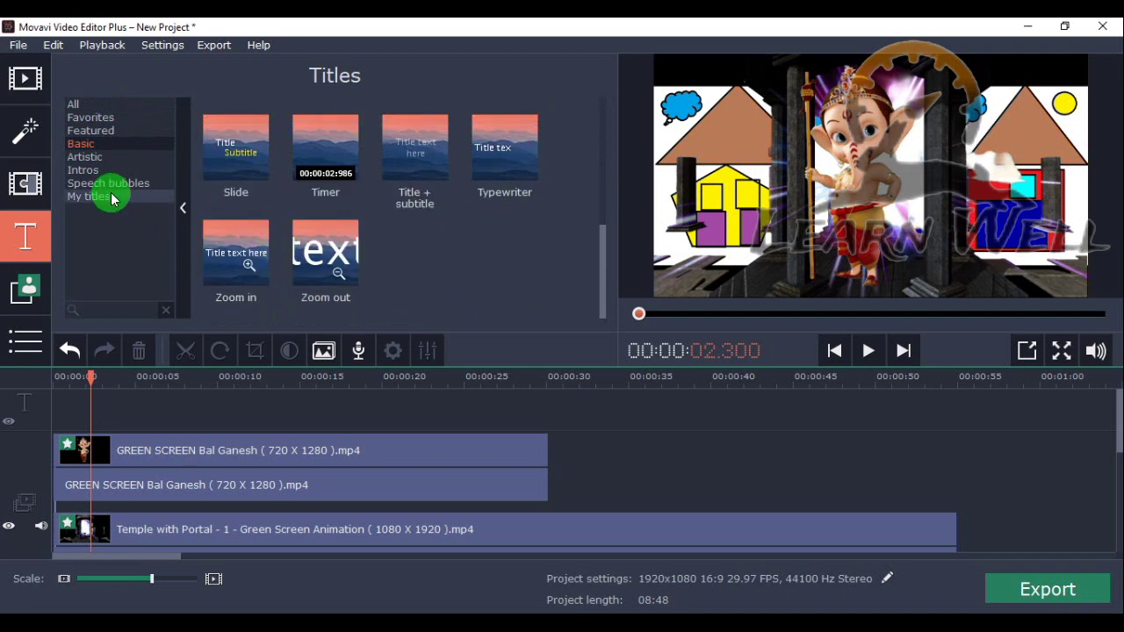
# - Add the Clean contrast title from the Intros category at the start of the title track and open it for editing
pyautogui.click(85, 170)
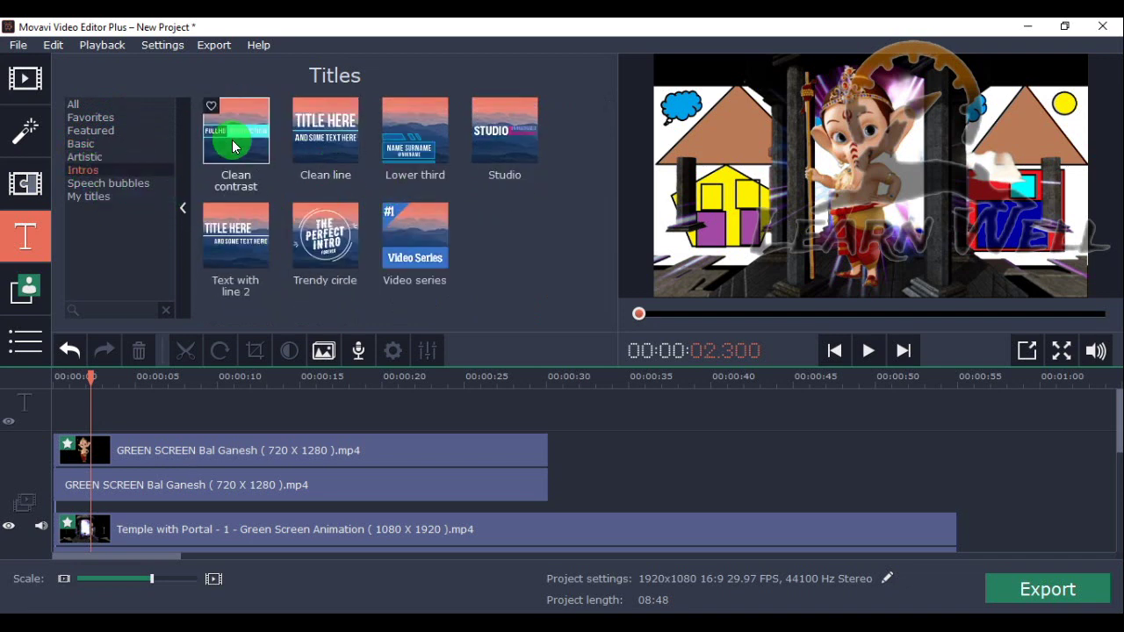
pyautogui.click(263, 145)
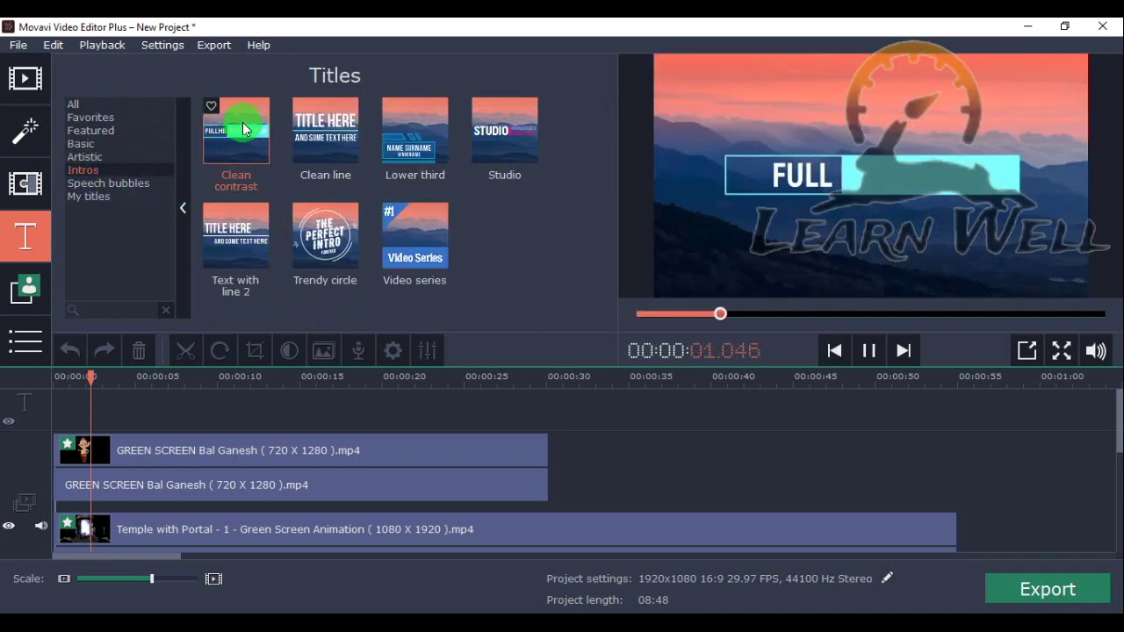
pyautogui.moveTo(244, 118); pyautogui.dragTo(64, 402)
pyautogui.click(116, 399)
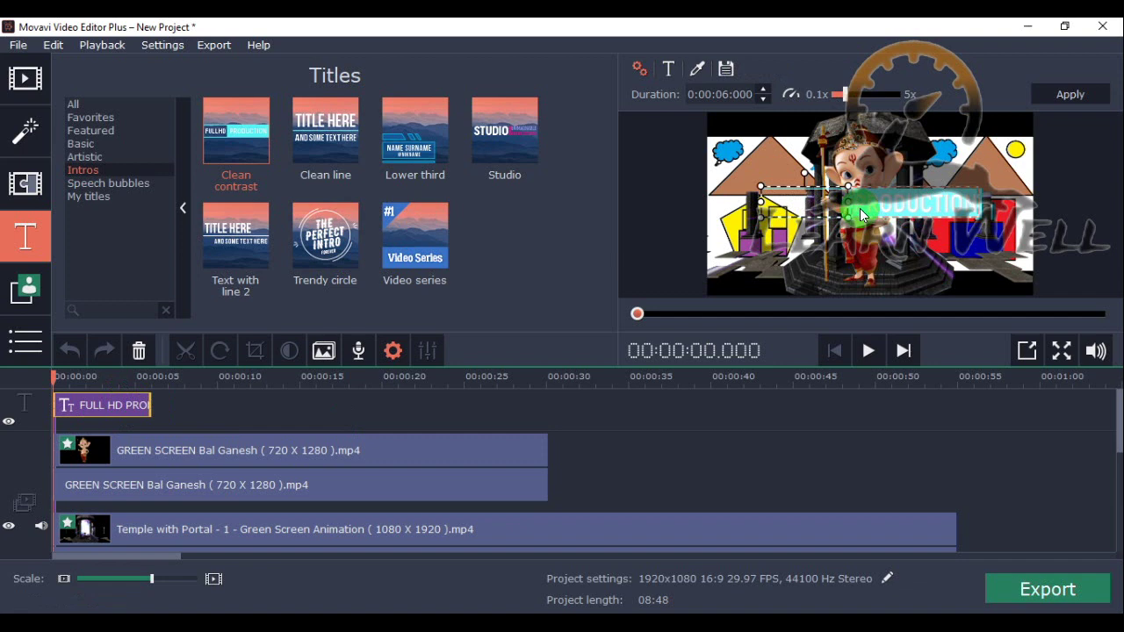
# - Replace the title's first text FULL HD with "hello" and set its text color to dark red #5e0202
pyautogui.write('e')
pyautogui.write('c')
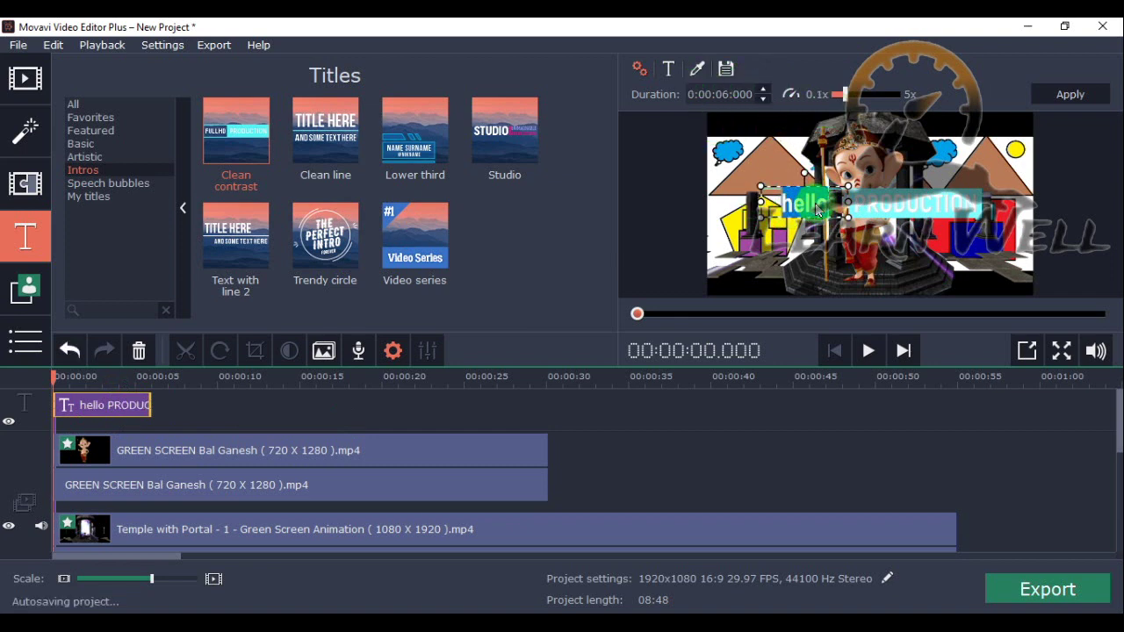
pyautogui.click(700, 69)
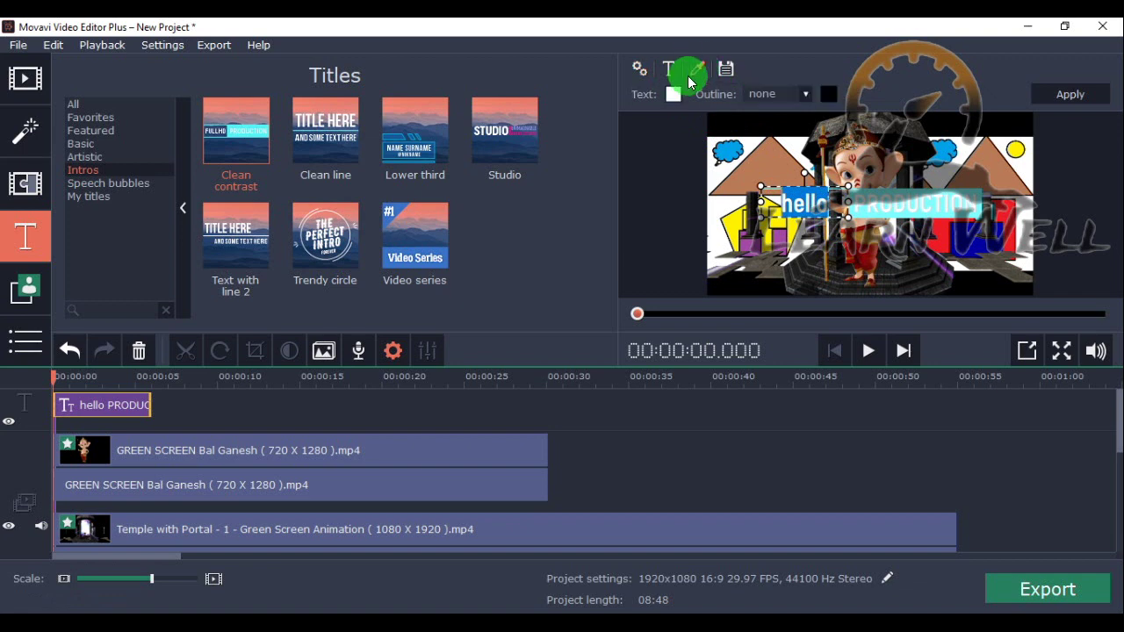
pyautogui.click(672, 94)
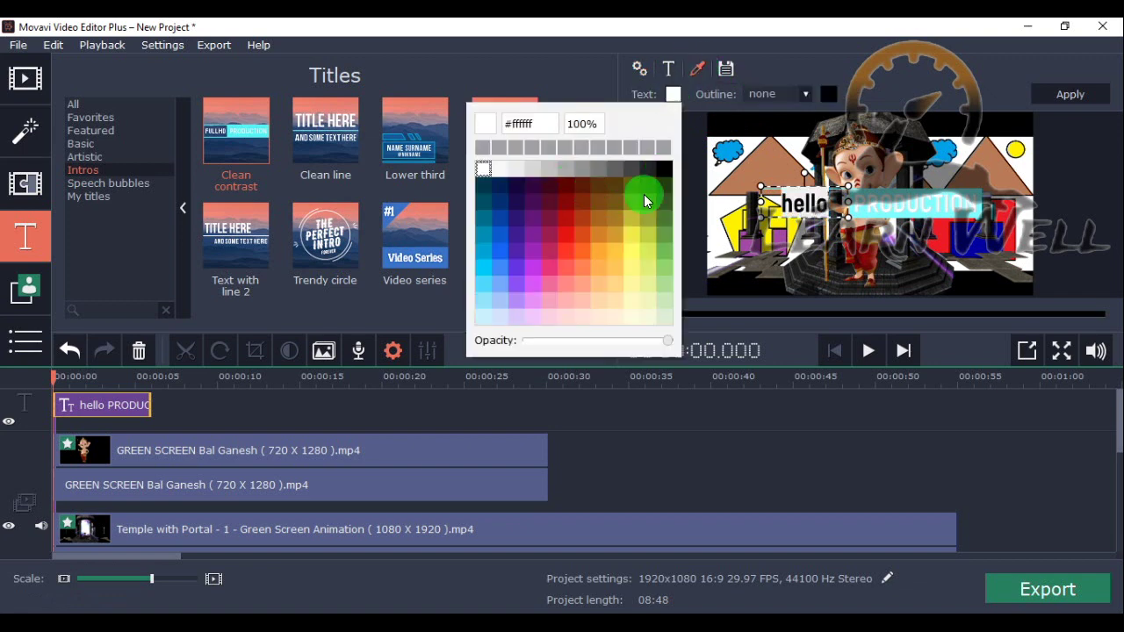
pyautogui.click(569, 183)
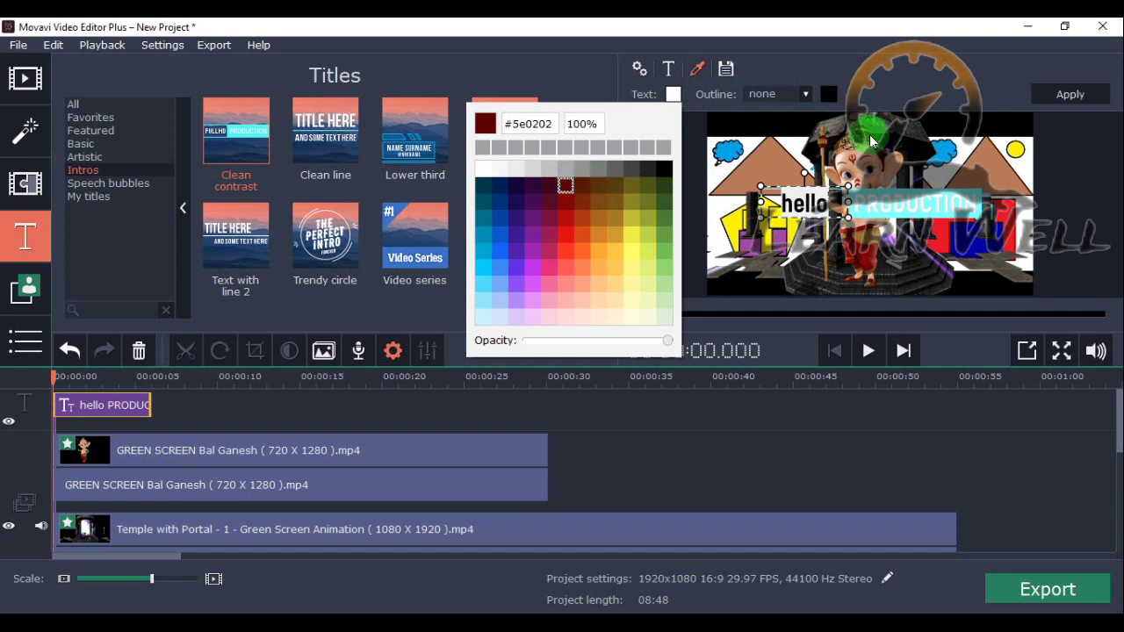
pyautogui.click(841, 207)
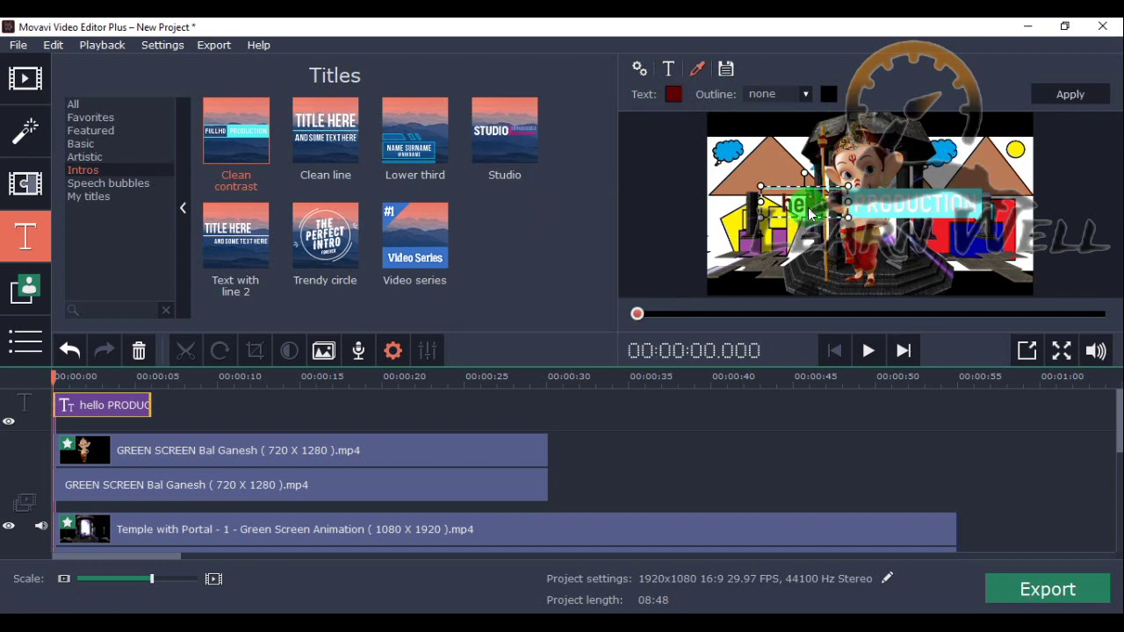
# - Enlarge the hello and PRODUCTION text boxes in the title and play the opening few seconds as a preview
pyautogui.moveTo(757, 184)
pyautogui.mouseDown()
pyautogui.moveTo(695, 175)
pyautogui.moveTo(747, 183)
pyautogui.mouseUp()
pyautogui.click(949, 215)
pyautogui.moveTo(1014, 184); pyautogui.dragTo(1019, 176)
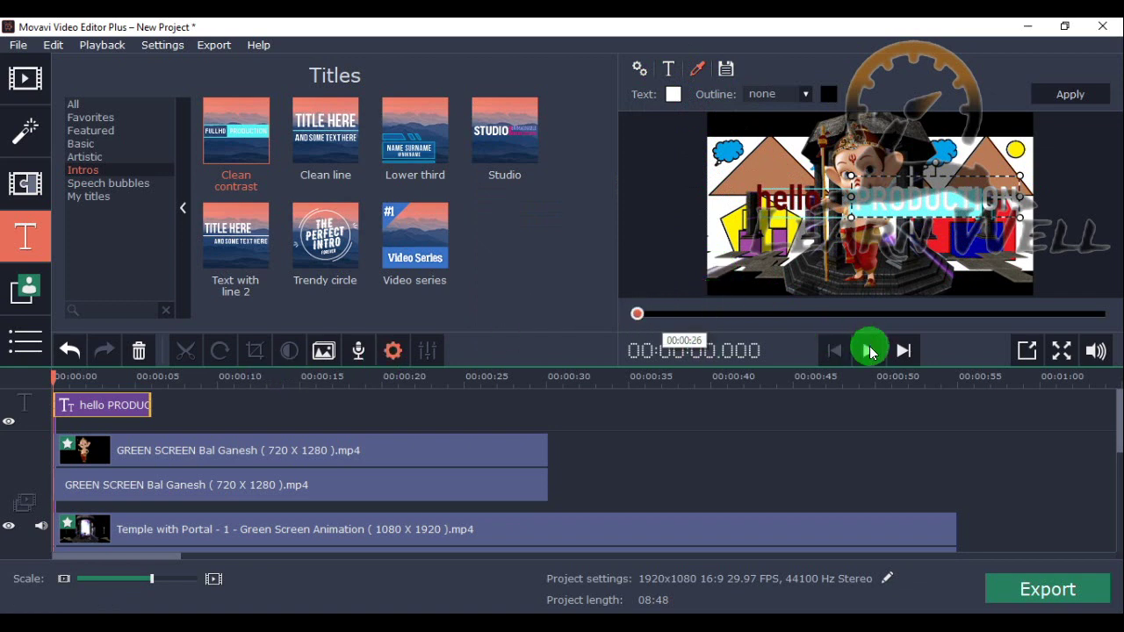
pyautogui.click(870, 351)
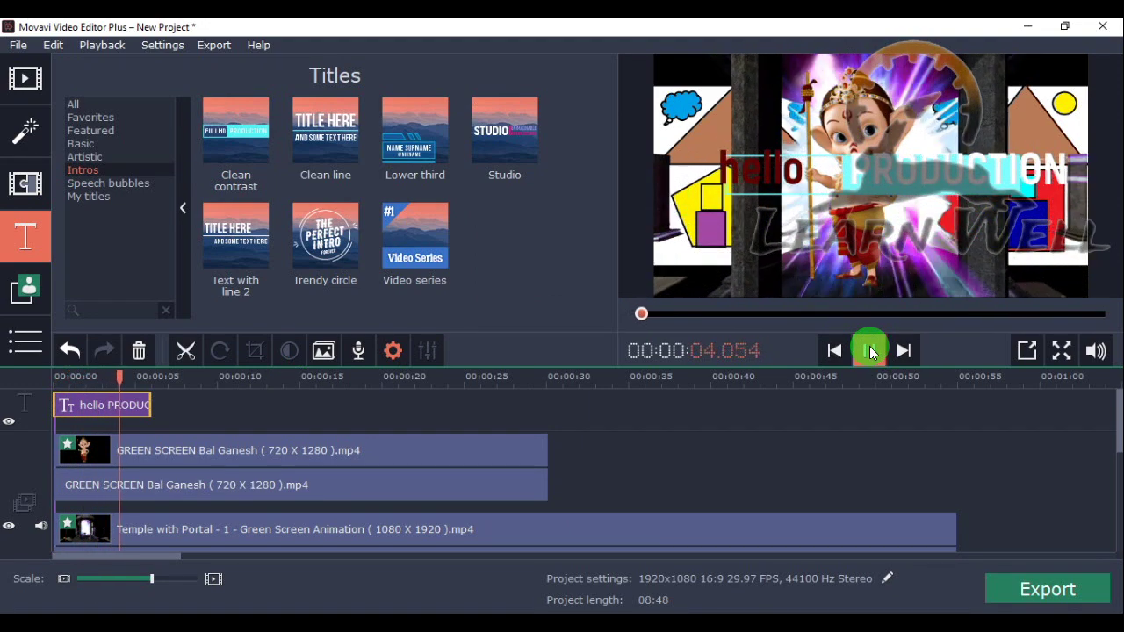
pyautogui.click(871, 351)
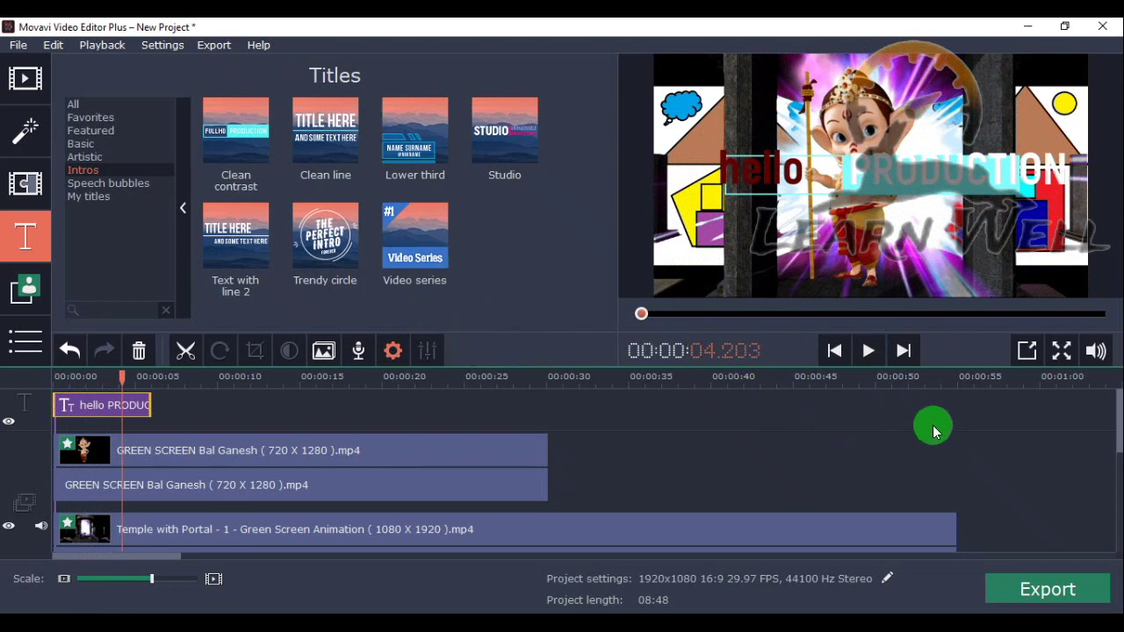
# - Look through the Speech bubbles and My titles categories and the Chroma Key settings
pyautogui.click(132, 182)
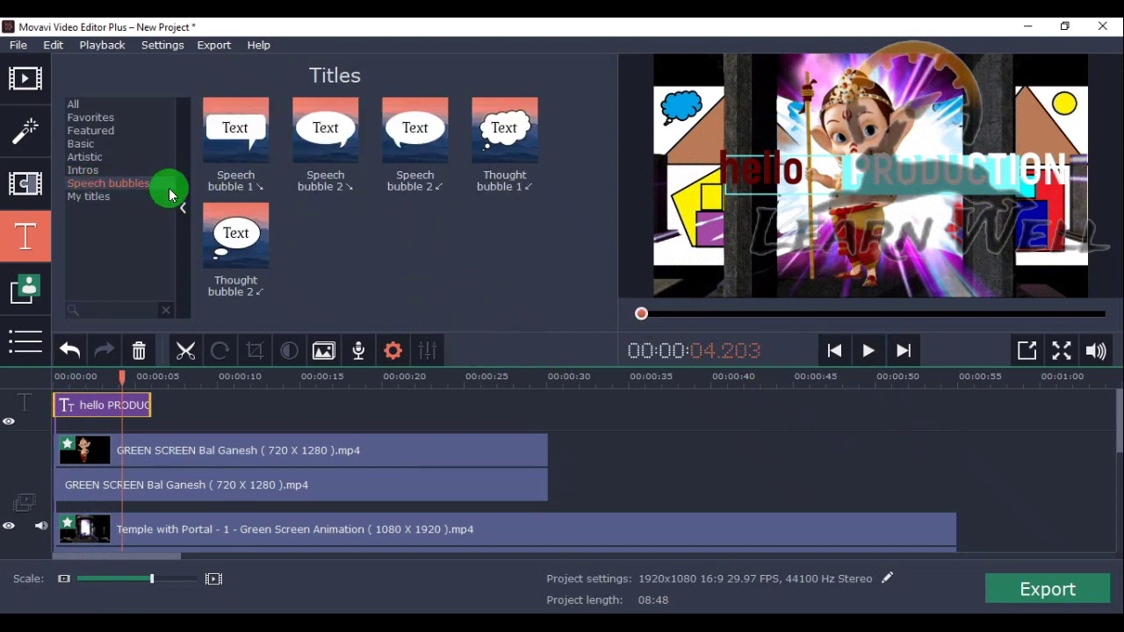
pyautogui.click(112, 201)
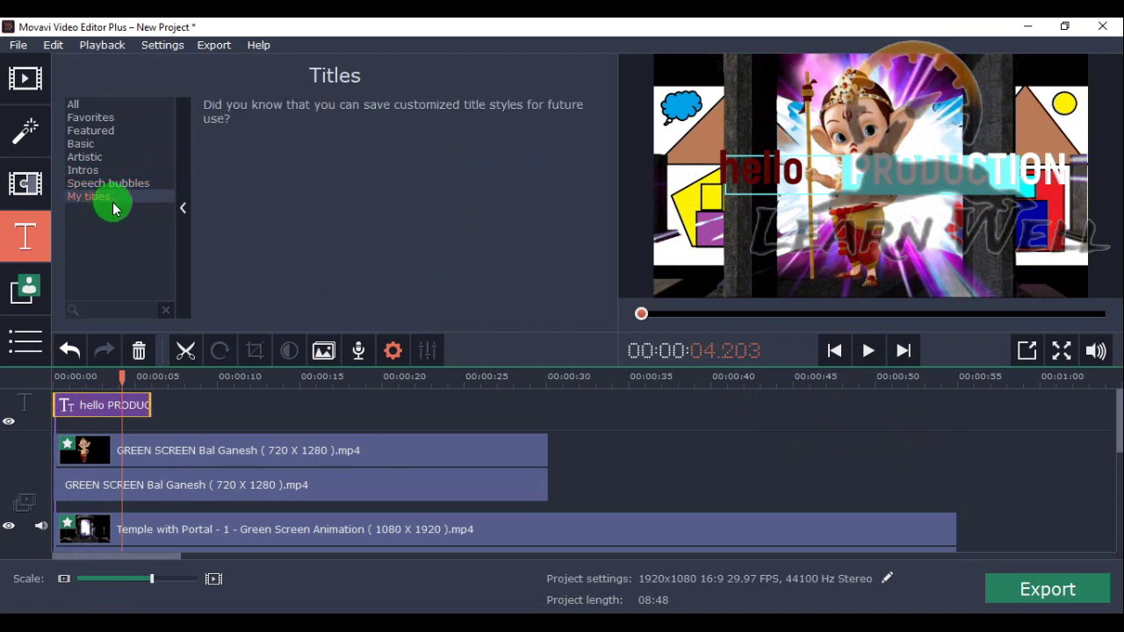
pyautogui.click(27, 290)
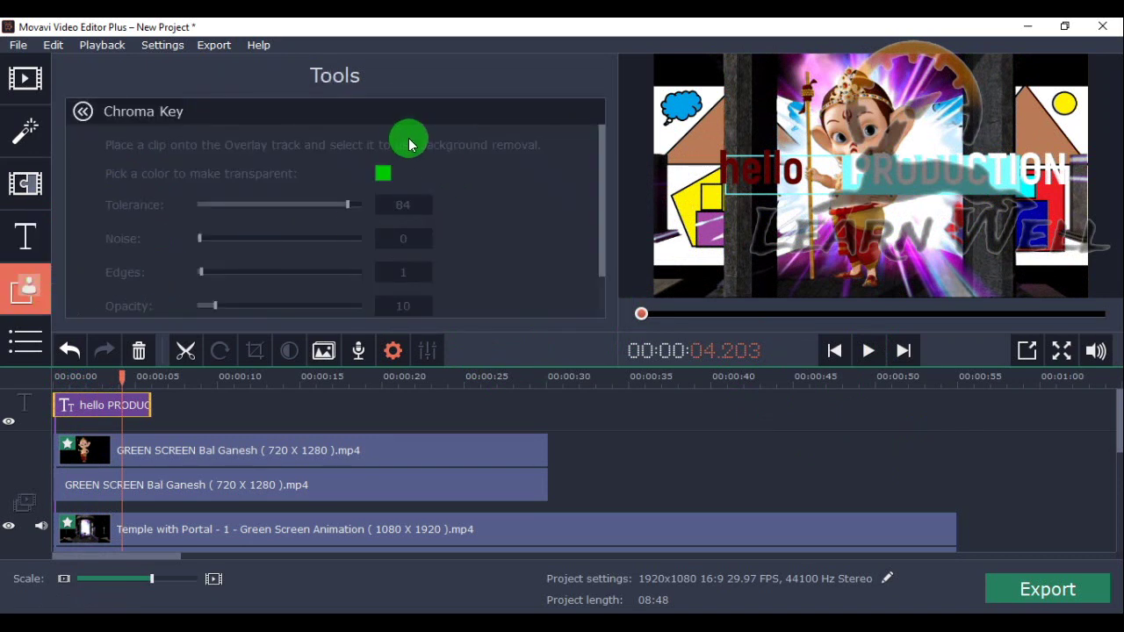
pyautogui.moveTo(600, 151); pyautogui.dragTo(592, 126)
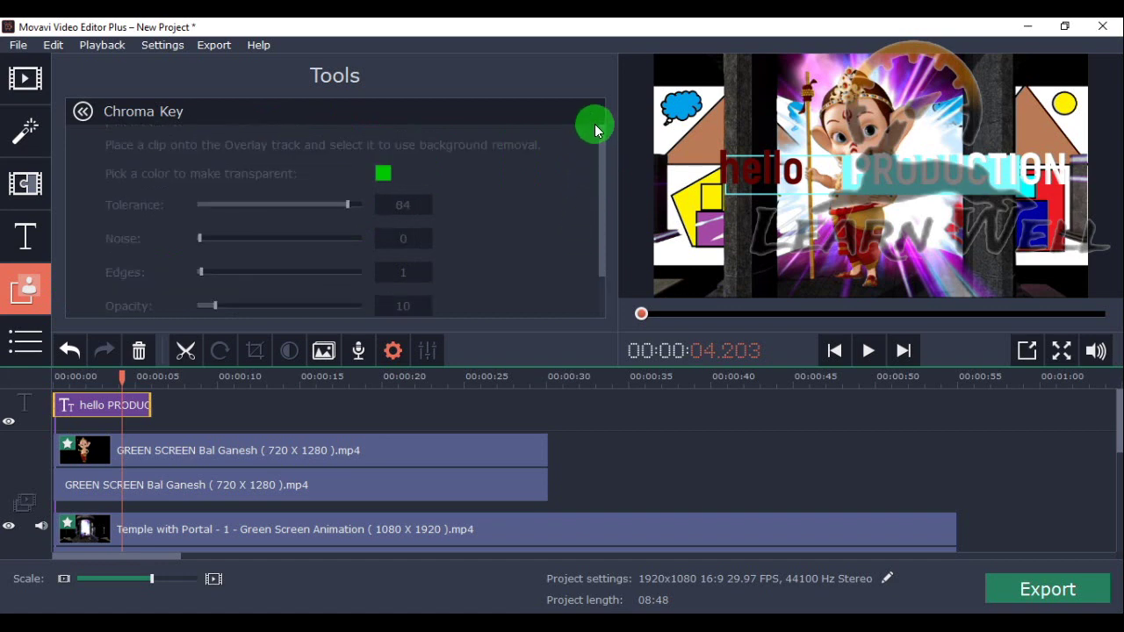
# - Open the stickers and look through the Featured, Comics, Summer, Emoji and Objects categories
pyautogui.click(42, 326)
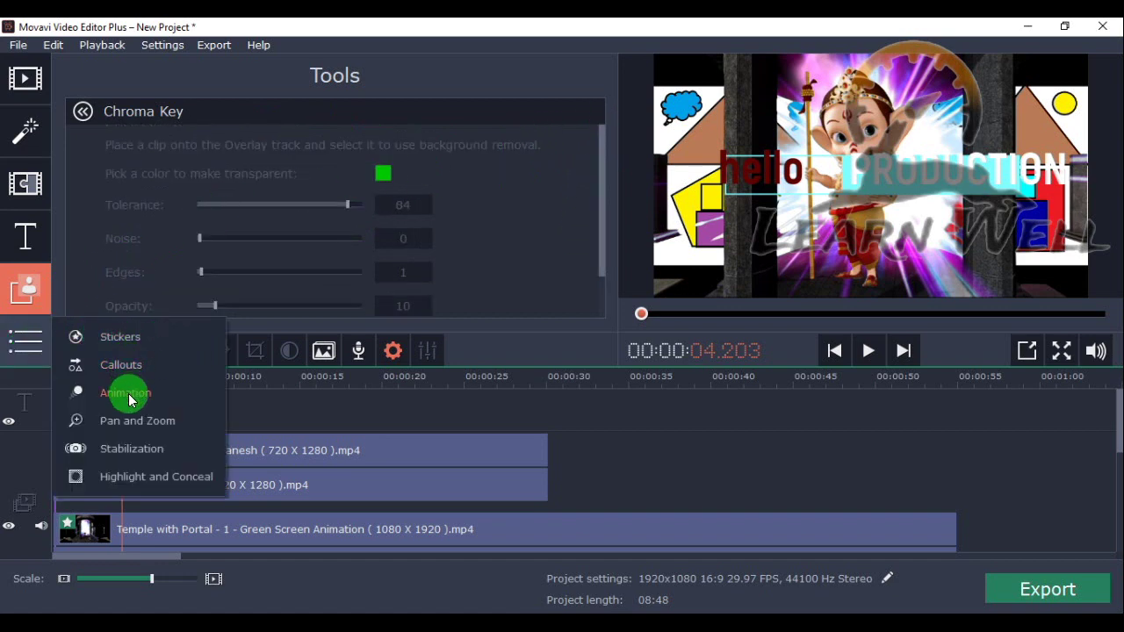
pyautogui.click(121, 340)
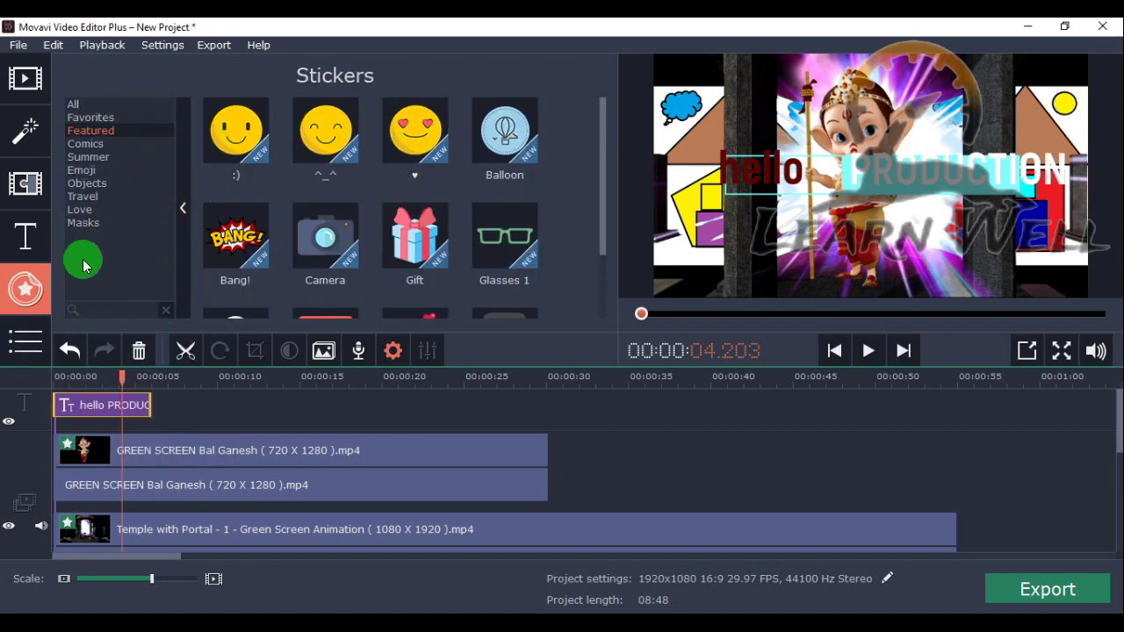
pyautogui.scroll(-2, 603, 201)
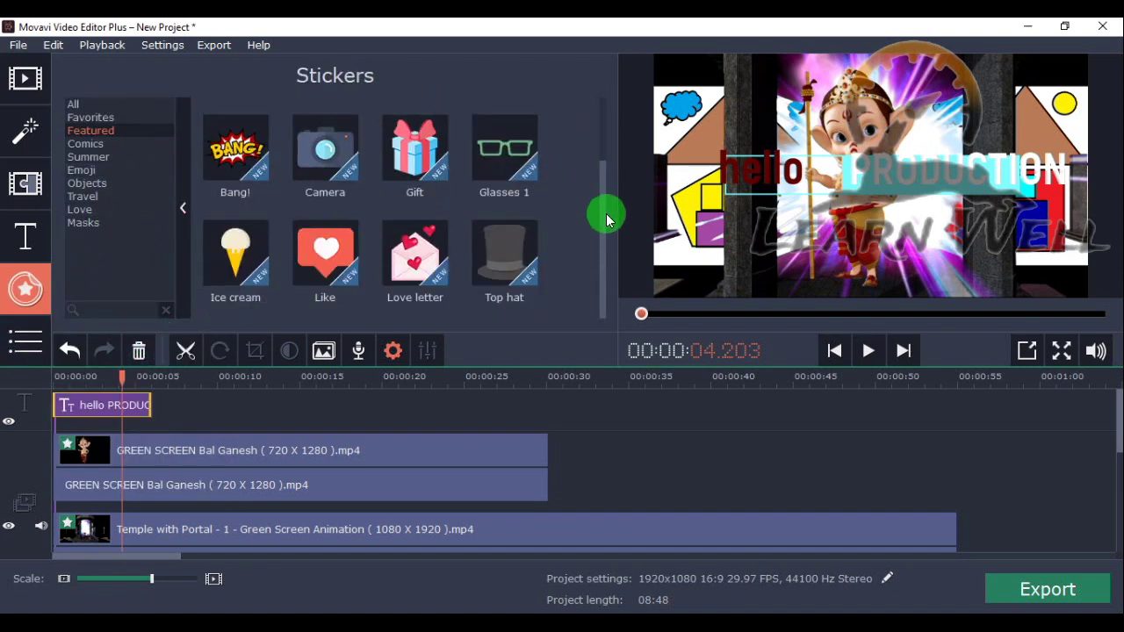
pyautogui.scroll(2, 605, 203)
pyautogui.click(86, 143)
pyautogui.click(88, 156)
pyautogui.click(85, 144)
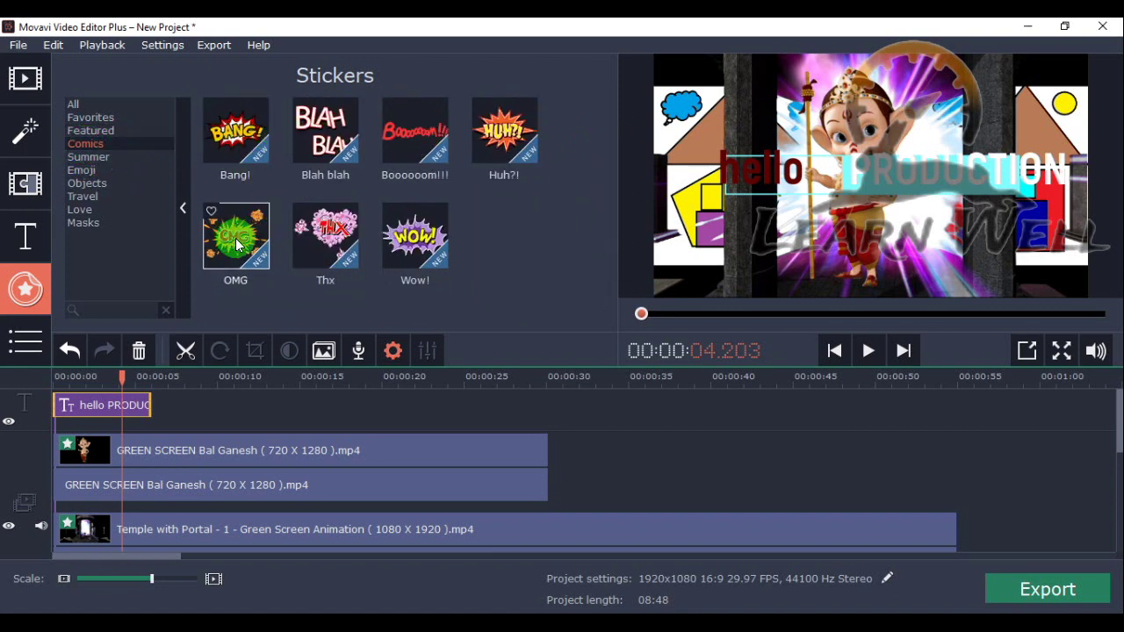
pyautogui.click(87, 171)
pyautogui.click(88, 184)
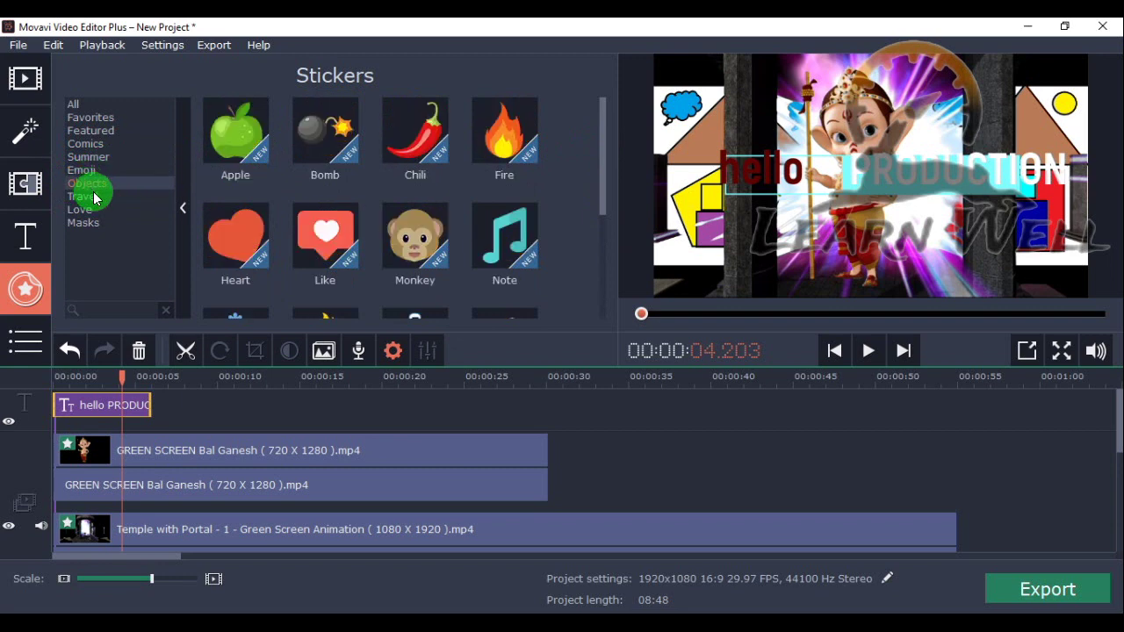
# - Add the Airplane sticker from the Travel category at 7.75 seconds, shrink it over the yellow house beside the character, and preview it
pyautogui.click(89, 203)
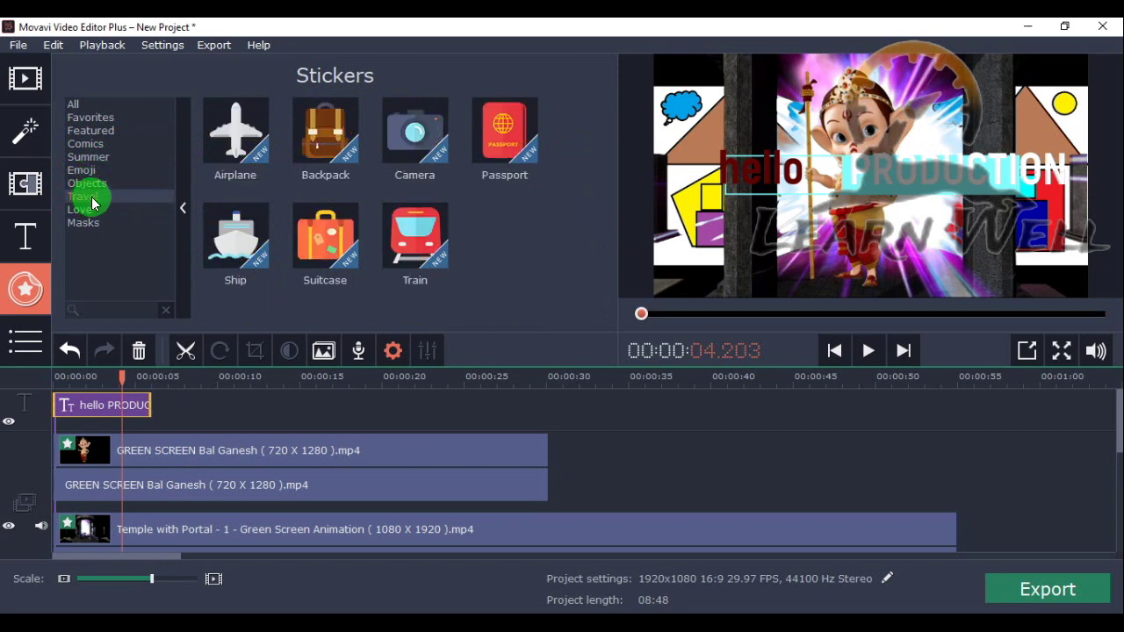
pyautogui.moveTo(233, 112); pyautogui.dragTo(182, 404)
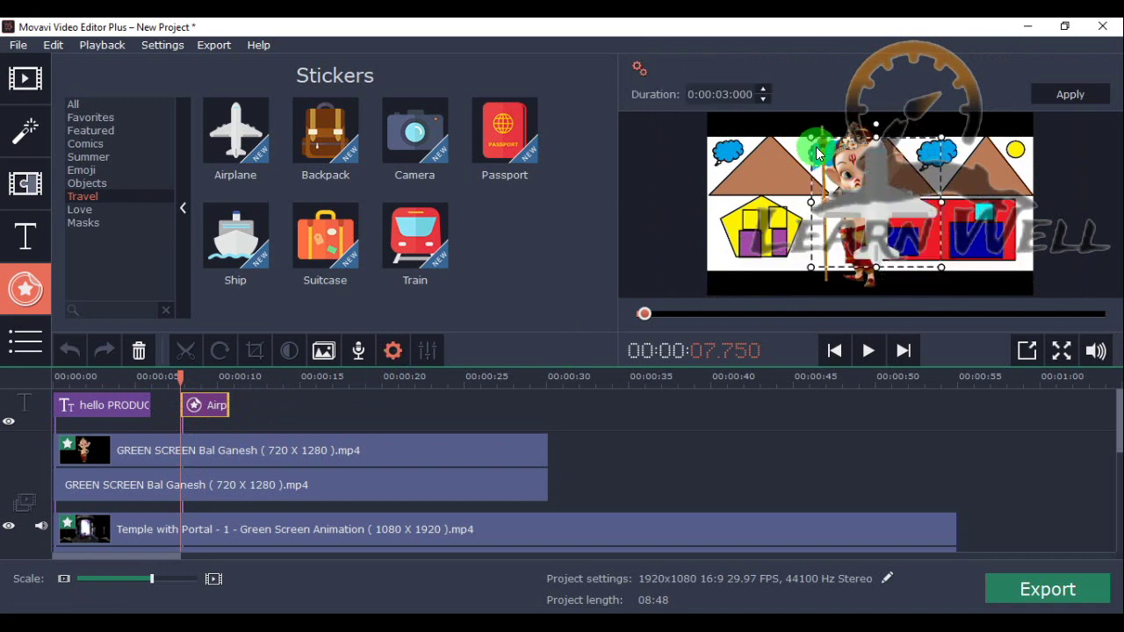
pyautogui.moveTo(880, 196); pyautogui.dragTo(793, 207)
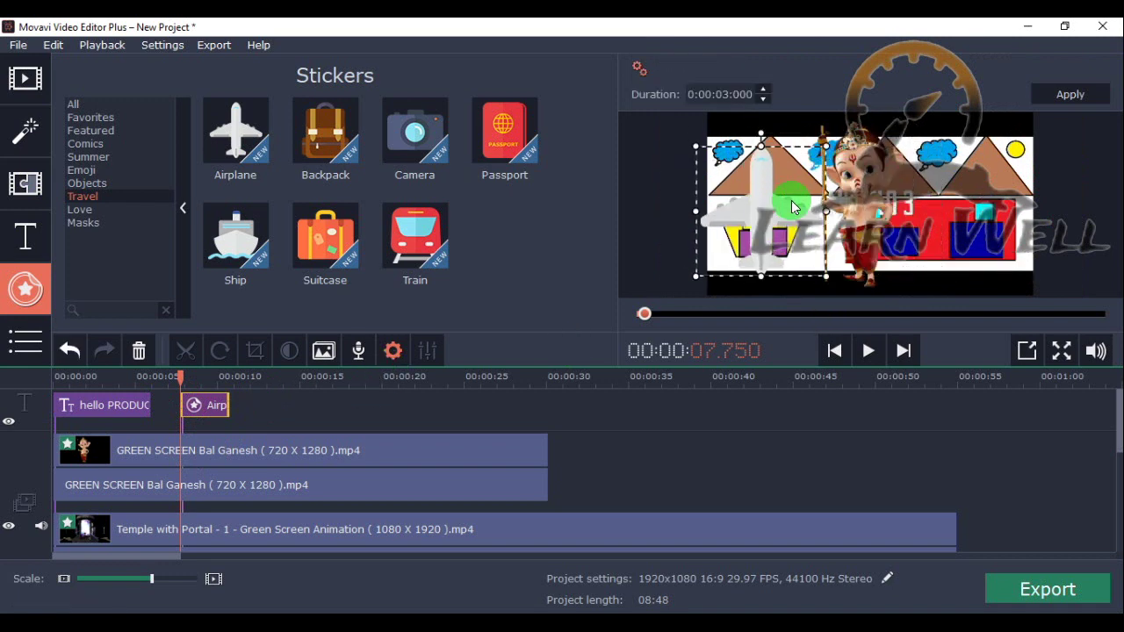
pyautogui.moveTo(815, 159); pyautogui.dragTo(776, 209)
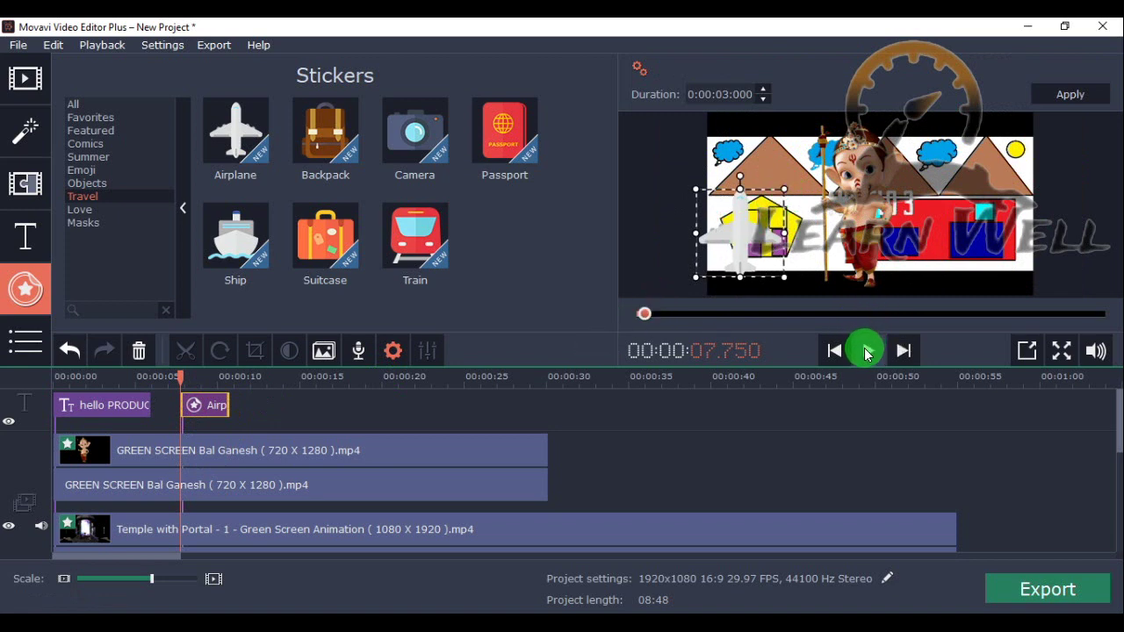
pyautogui.click(868, 353)
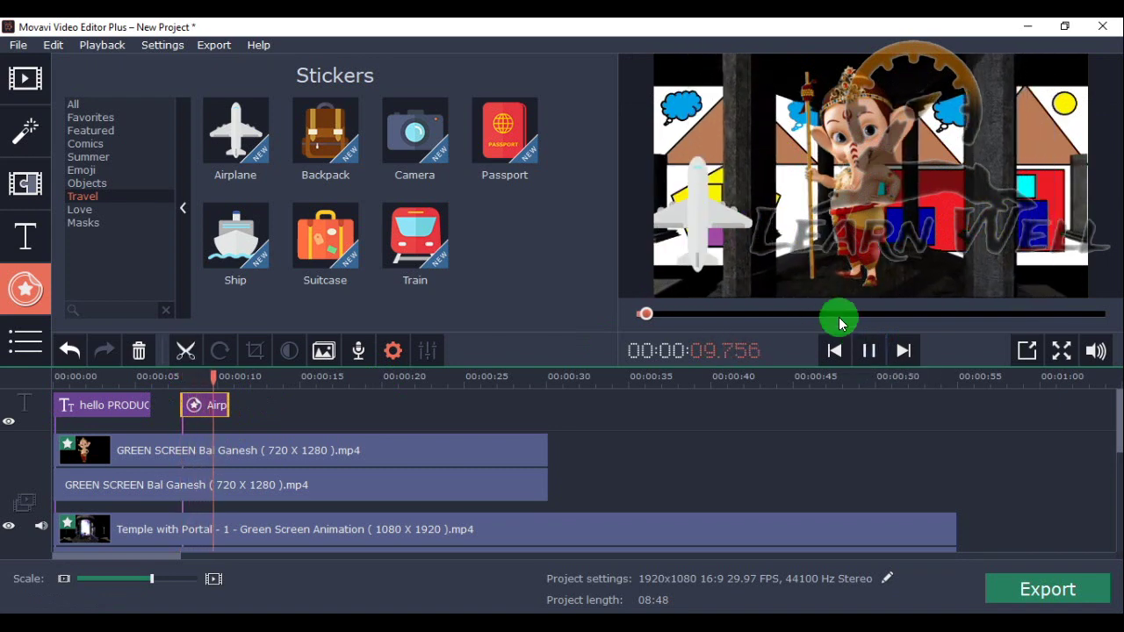
pyautogui.click(869, 351)
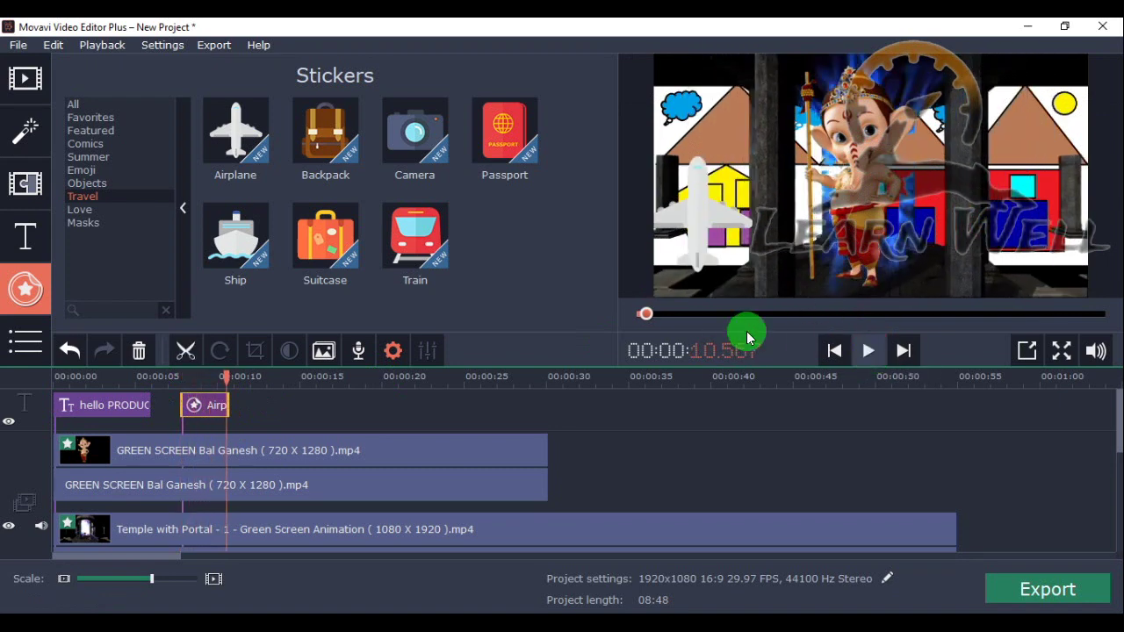
# - Look through the stickers in the Love and Masks categories
pyautogui.click(116, 209)
pyautogui.scroll(-2, 212, 219)
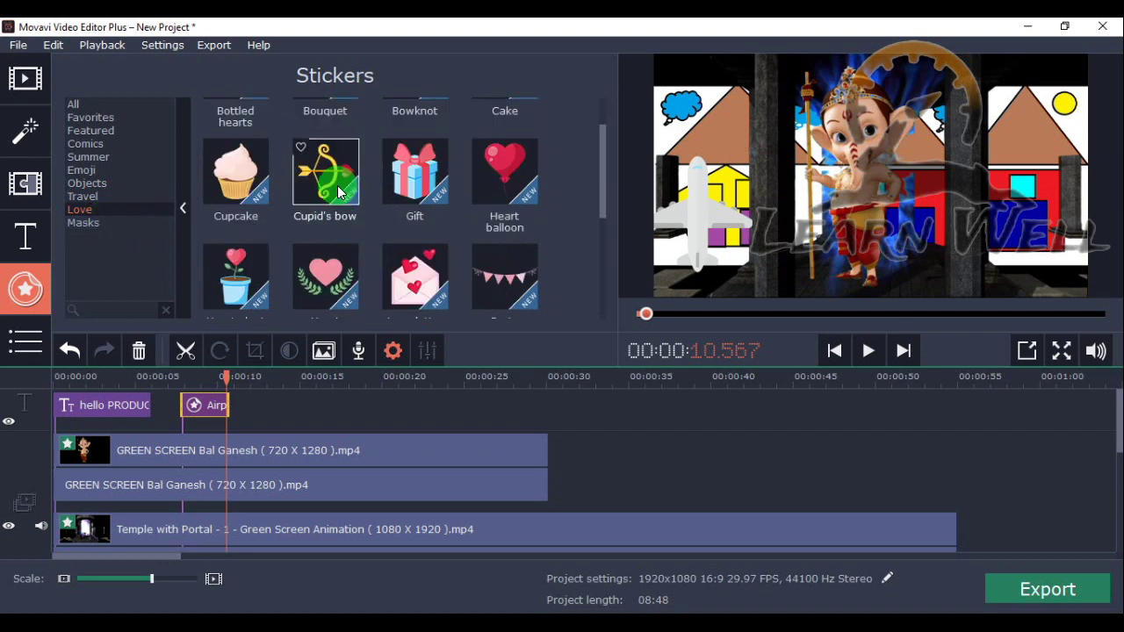
pyautogui.click(79, 223)
pyautogui.click(26, 351)
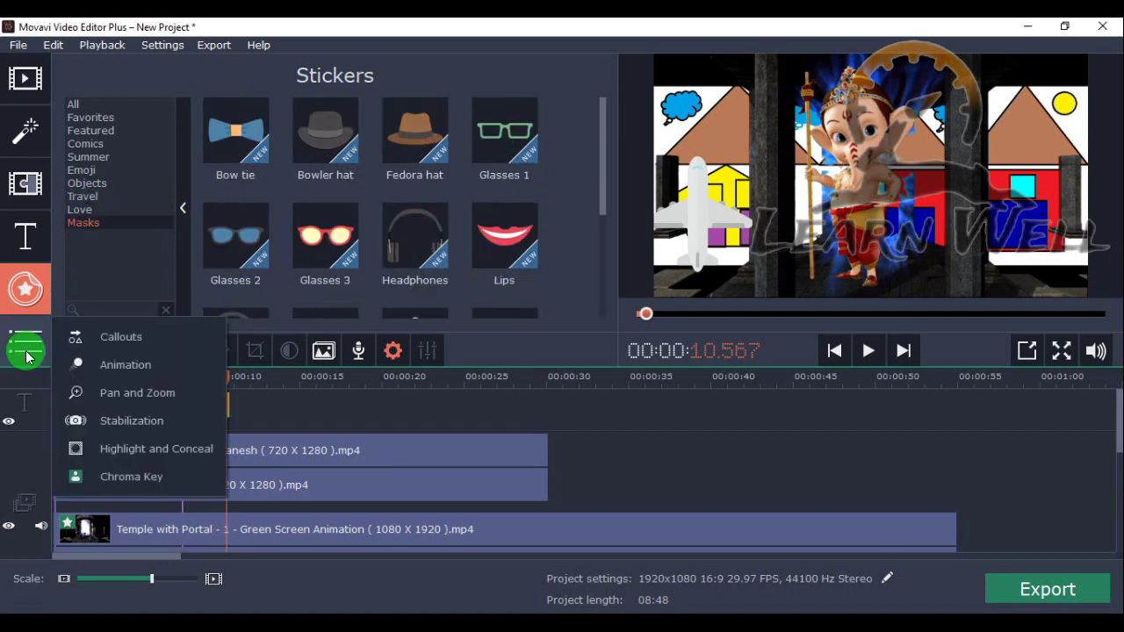
pyautogui.click(598, 158)
pyautogui.moveTo(602, 184); pyautogui.dragTo(612, 144)
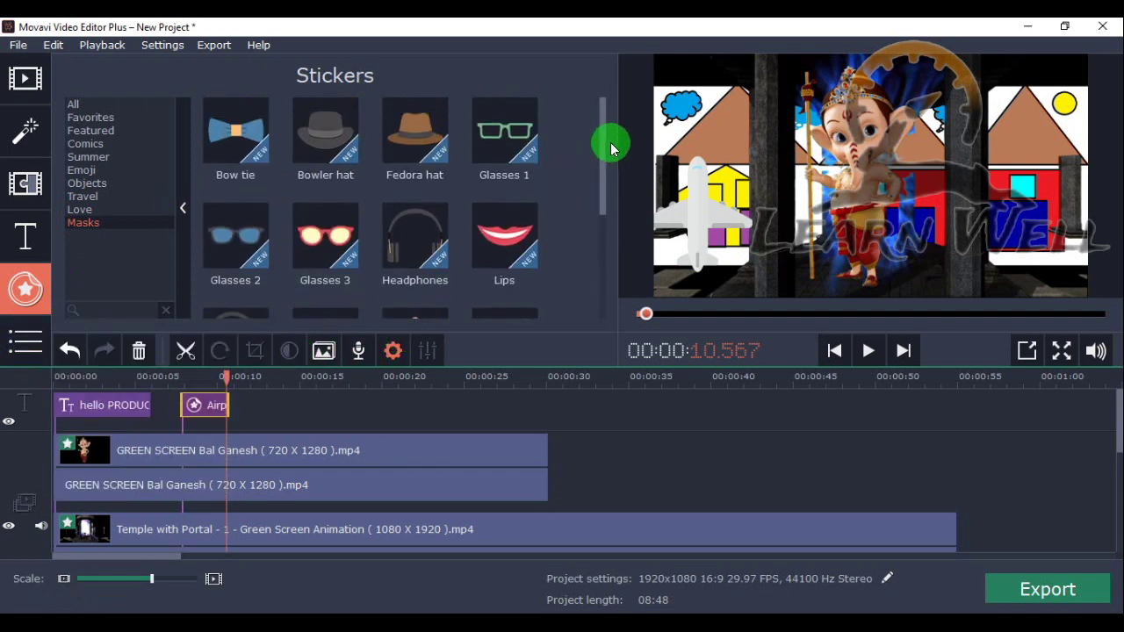
# - Add the Glasses 2 sticker directly after the airplane sticker, fit it over the character's eyes, and preview it
pyautogui.moveTo(233, 237); pyautogui.dragTo(236, 400)
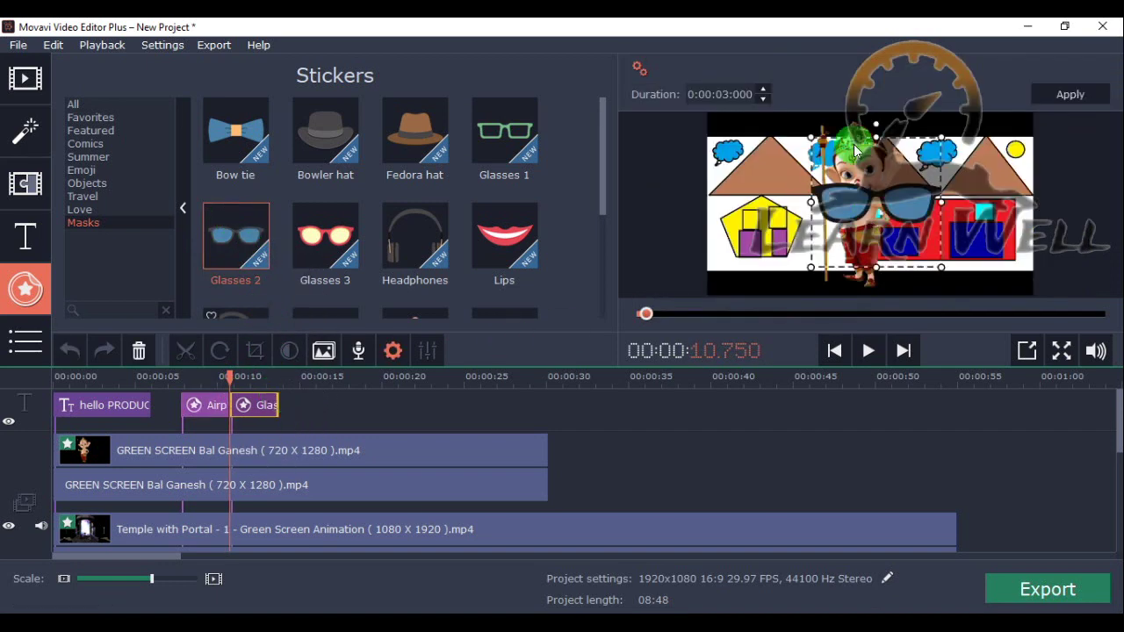
pyautogui.moveTo(826, 144); pyautogui.dragTo(875, 183)
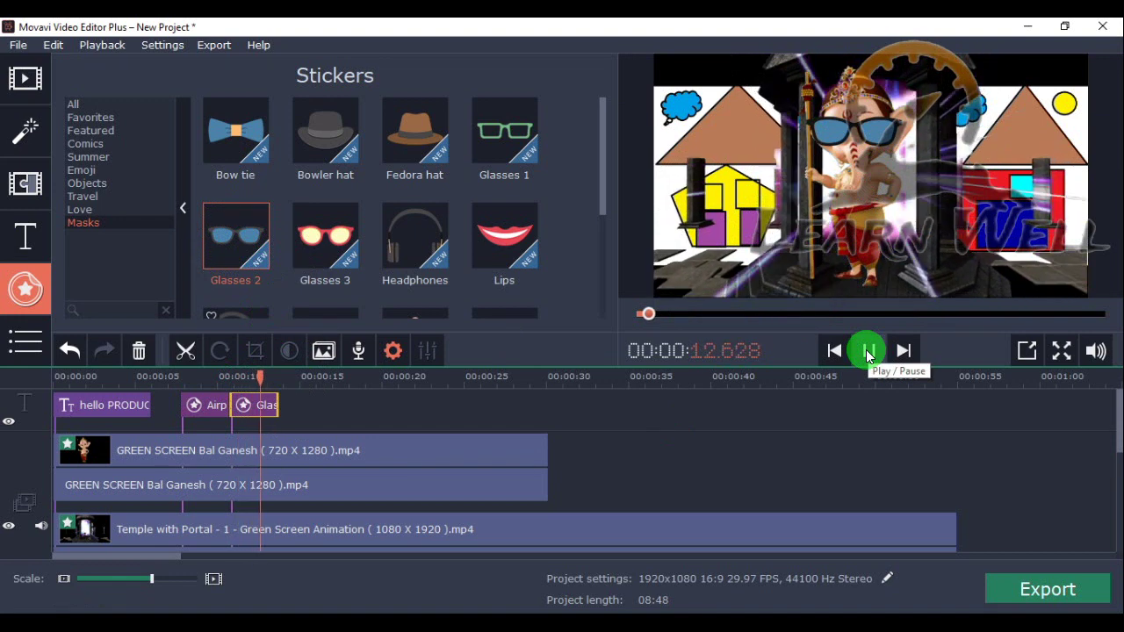
pyautogui.click(867, 351)
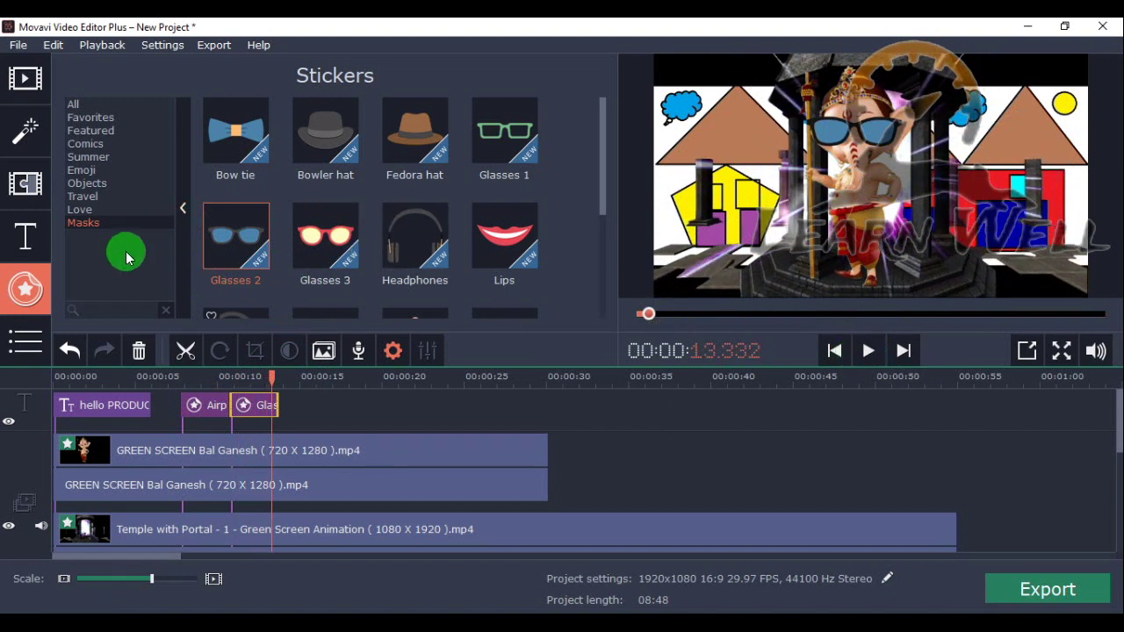
# - Add a keyframe animation to the glasses sticker with 93% opacity and a 4.5° angle
pyautogui.click(25, 341)
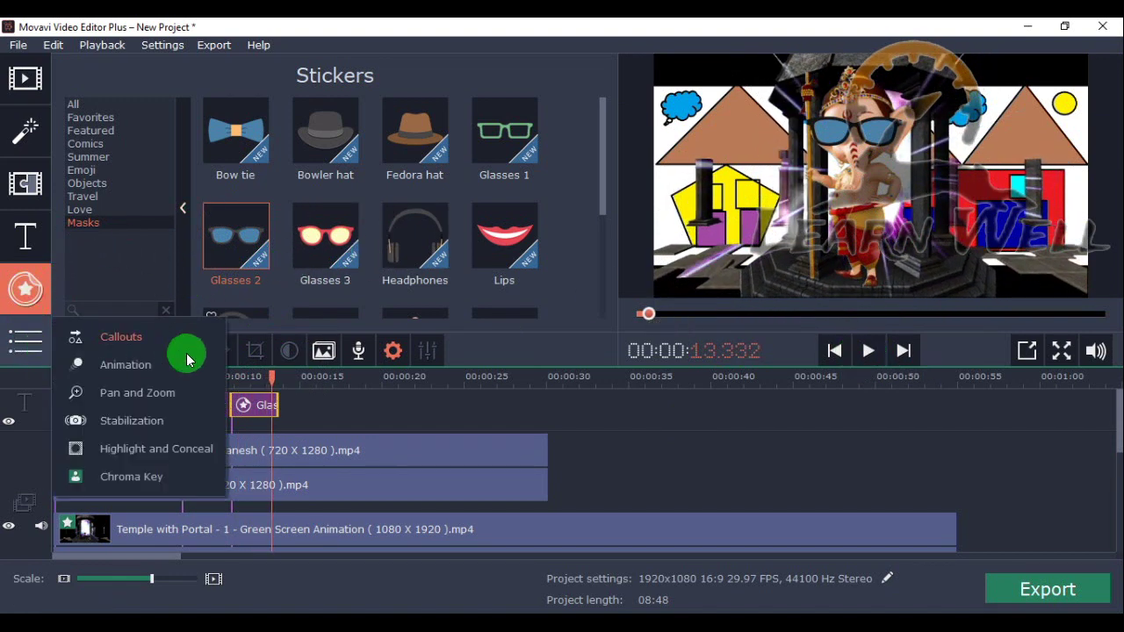
pyautogui.click(128, 365)
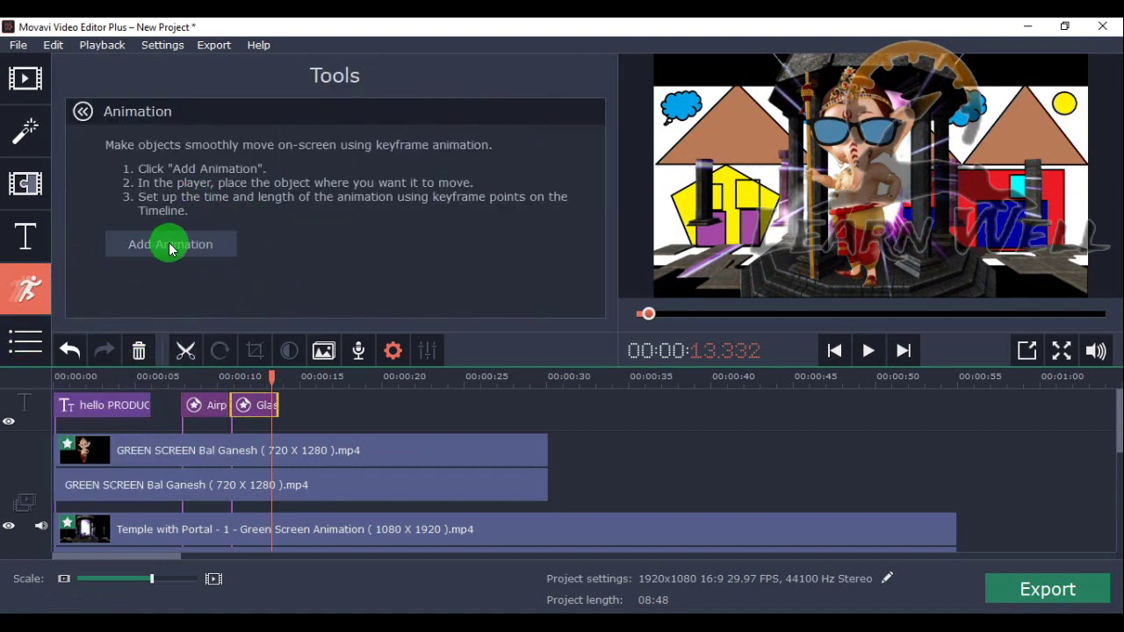
pyautogui.click(170, 246)
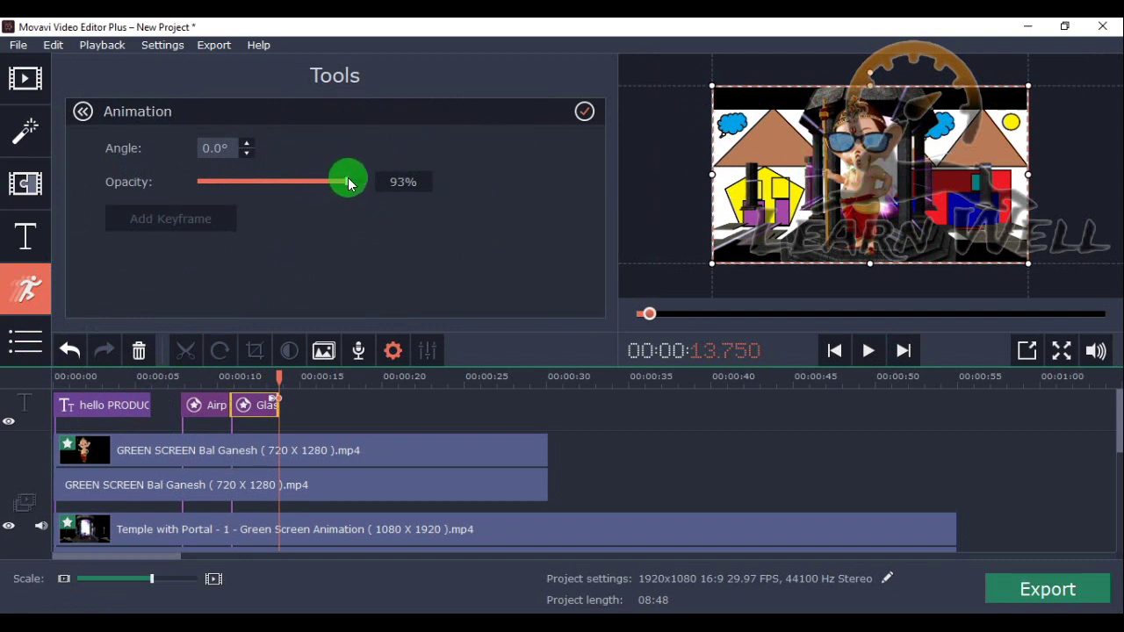
pyautogui.scroll(9, 249, 148)
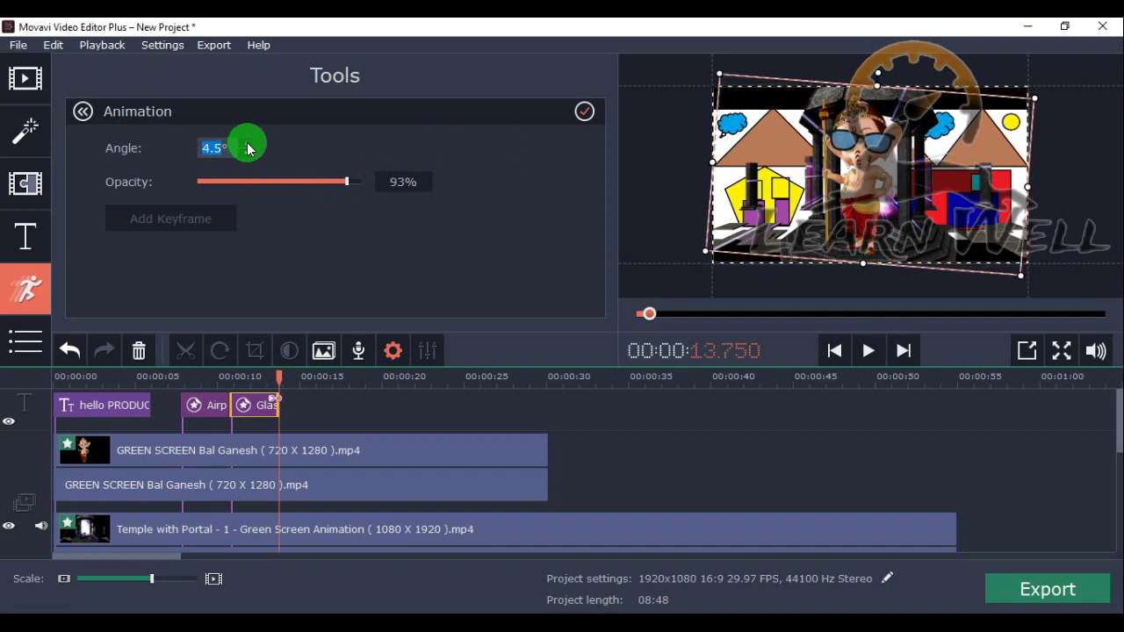
# - Add a keyframe animation to the Bal Ganesh clip at 17.8 seconds with a 4.5° angle
pyautogui.click(346, 451)
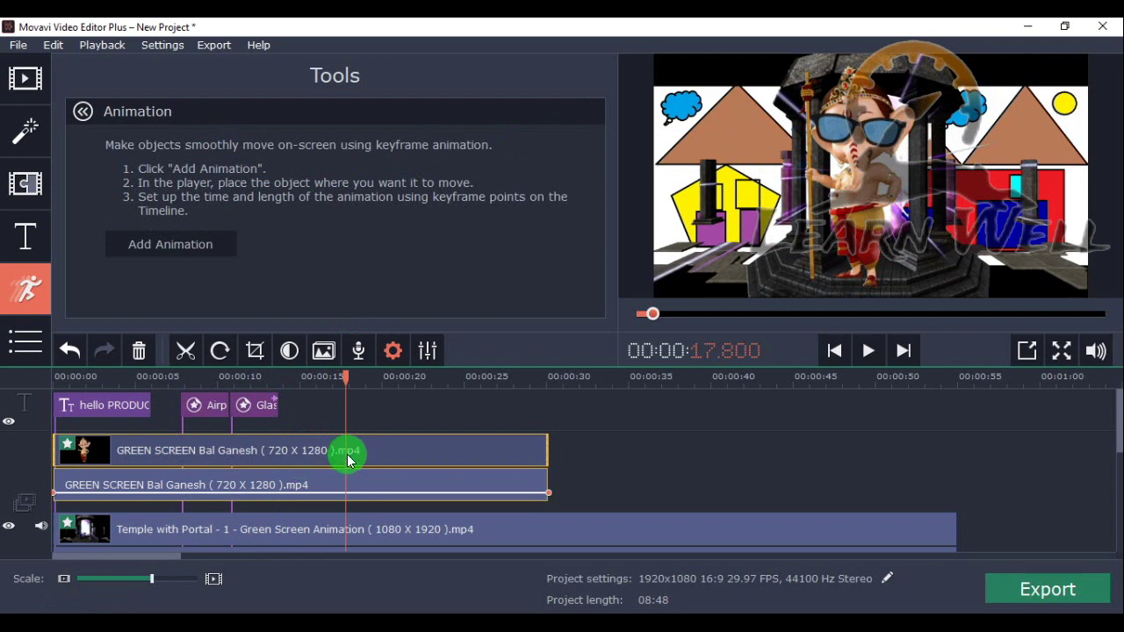
pyautogui.click(211, 251)
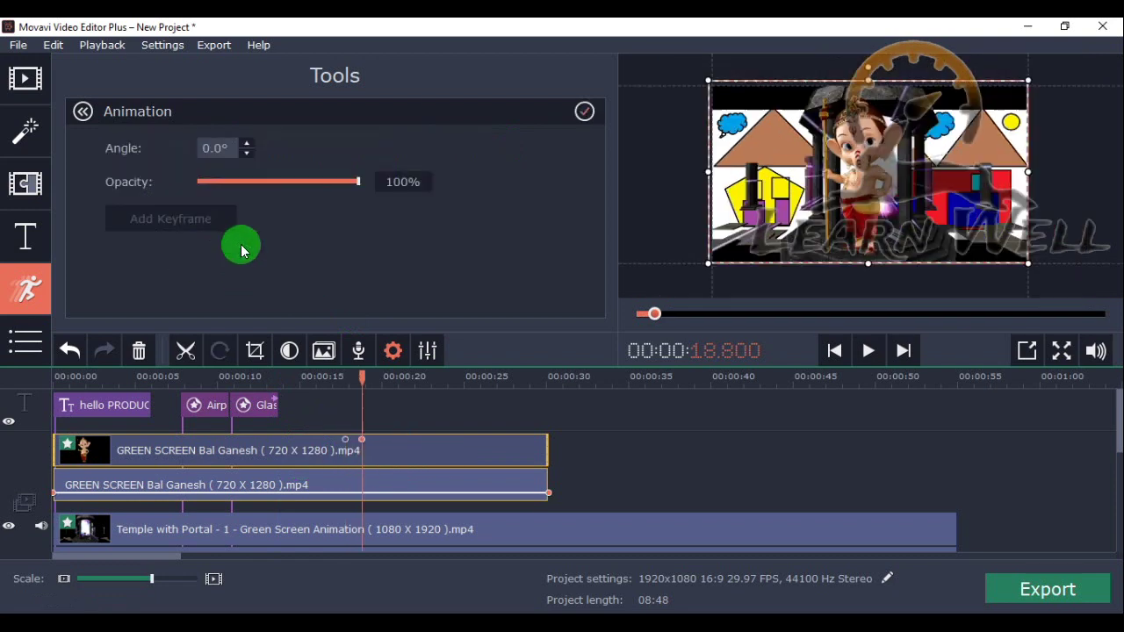
pyautogui.scroll(9, 247, 145)
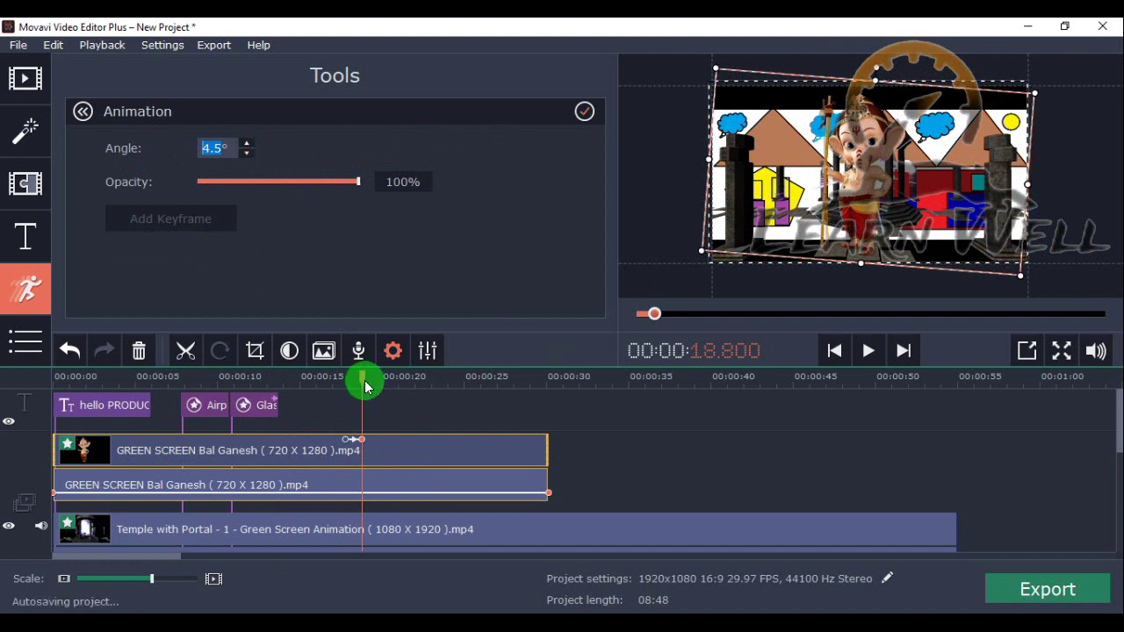
pyautogui.moveTo(361, 373); pyautogui.dragTo(452, 380)
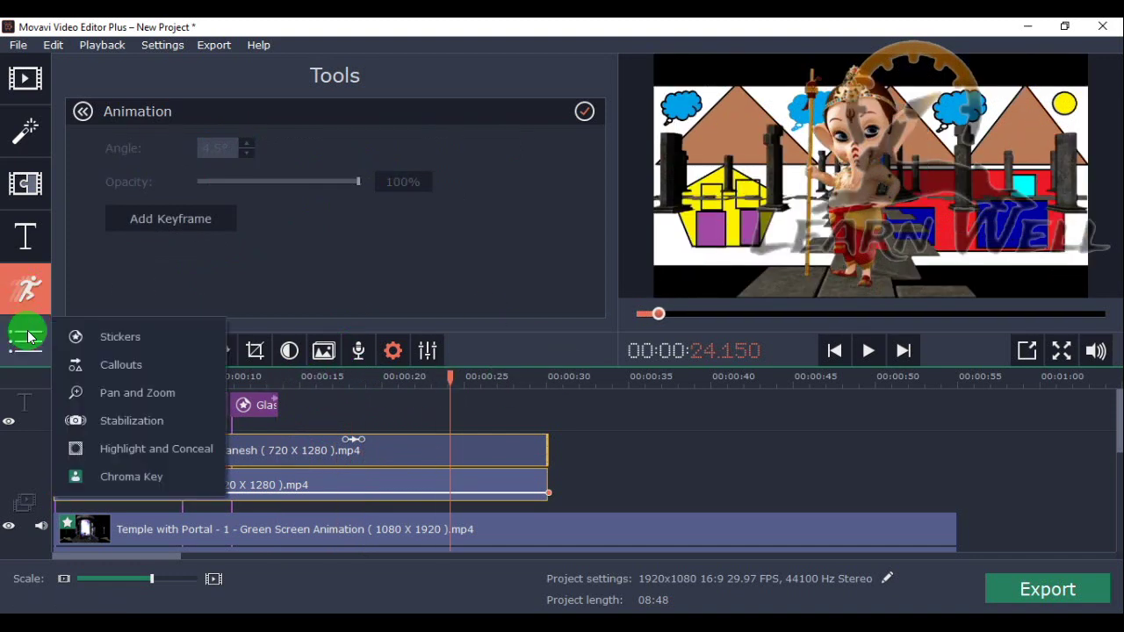
# - Look at the Pan and Zoom options and the Stabilization settings for the Bal Ganesh clip
pyautogui.click(38, 334)
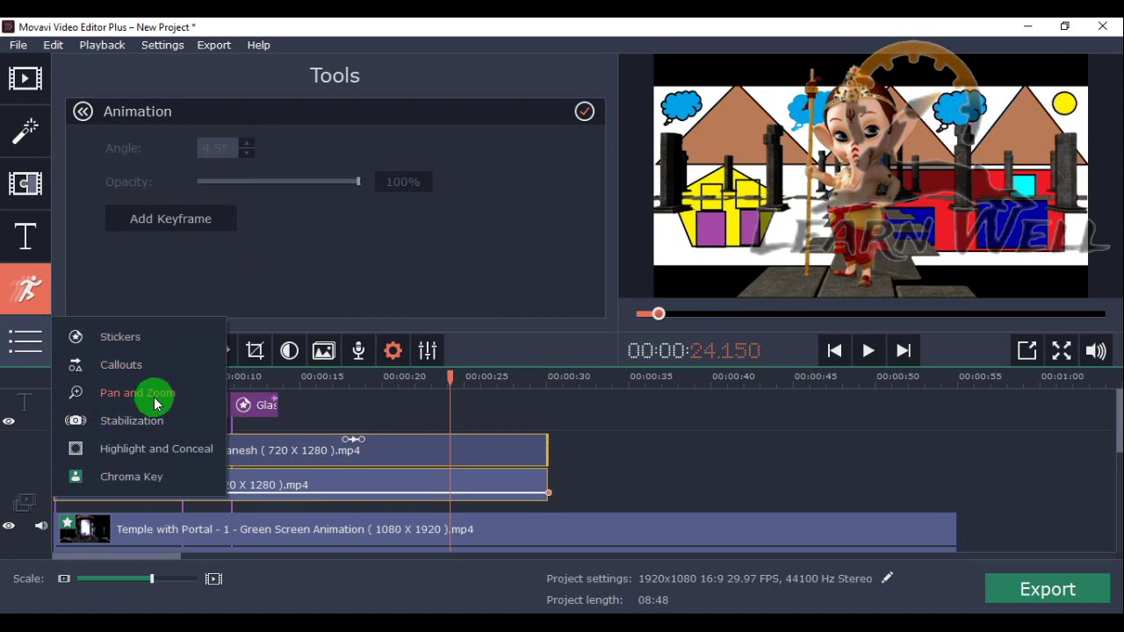
pyautogui.click(156, 397)
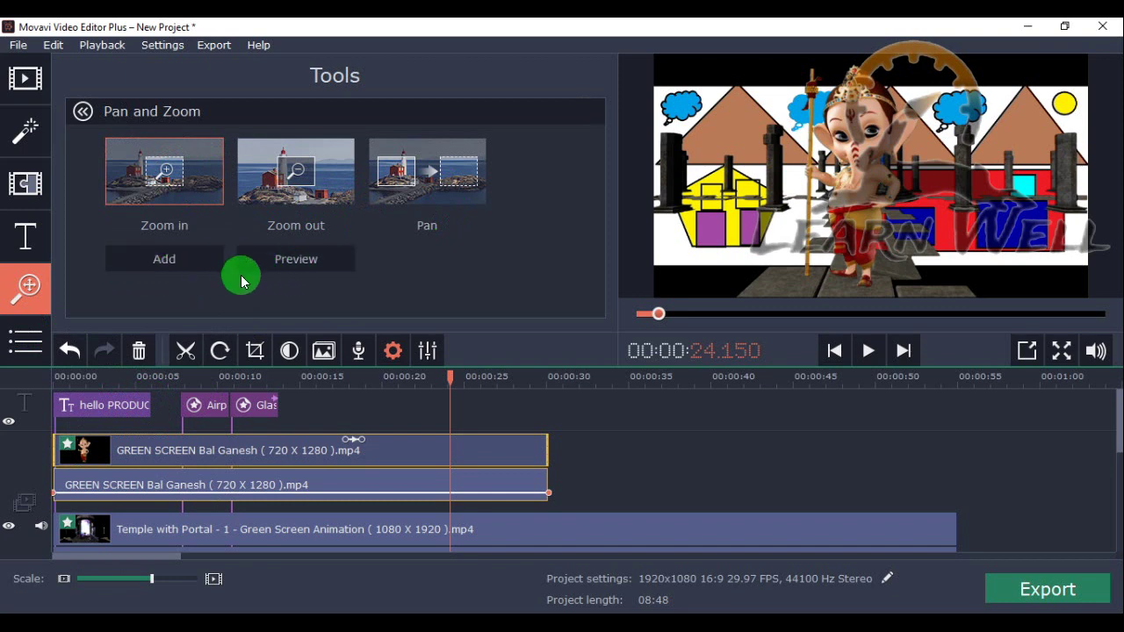
pyautogui.click(40, 332)
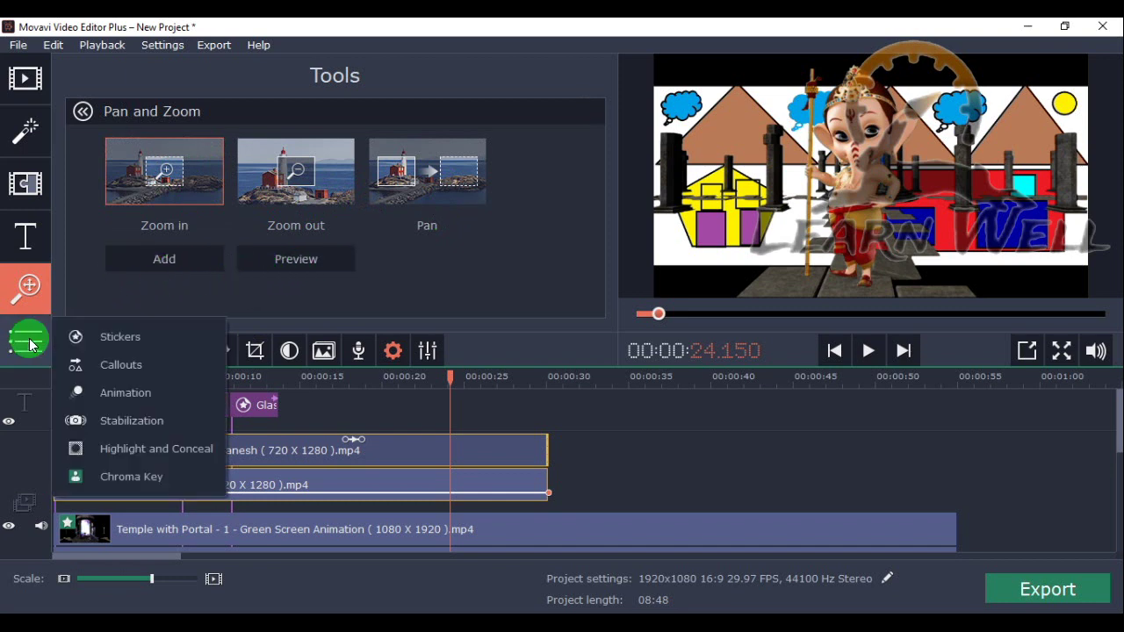
pyautogui.click(130, 422)
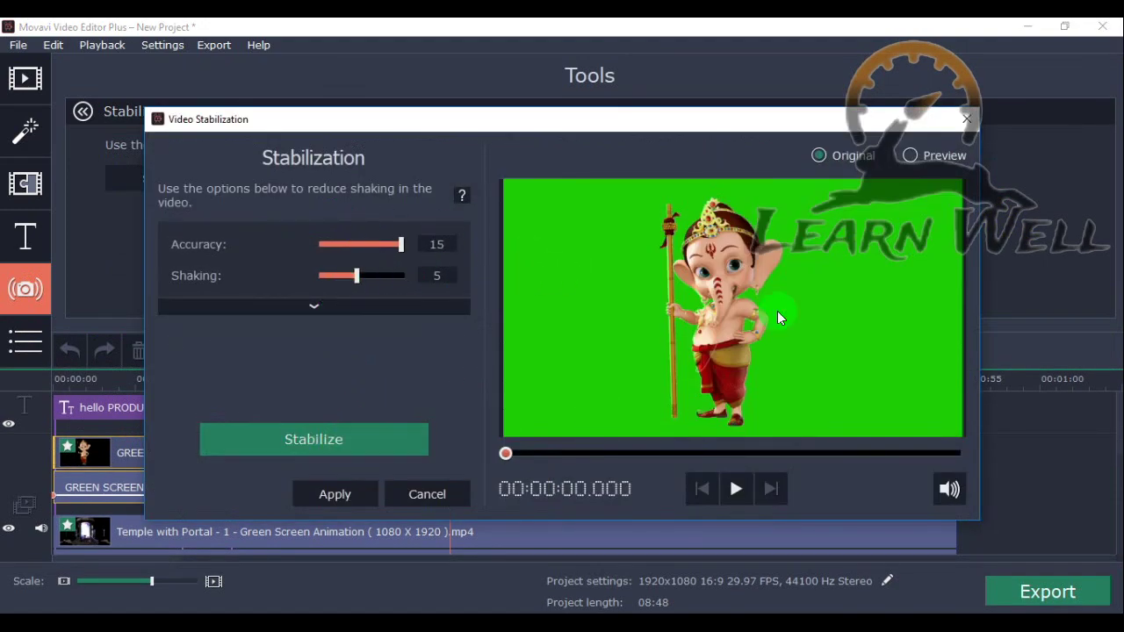
pyautogui.click(966, 121)
# - Add a rectangular Conceal mask to the Bal Ganesh clip with its size at 0%
pyautogui.click(44, 341)
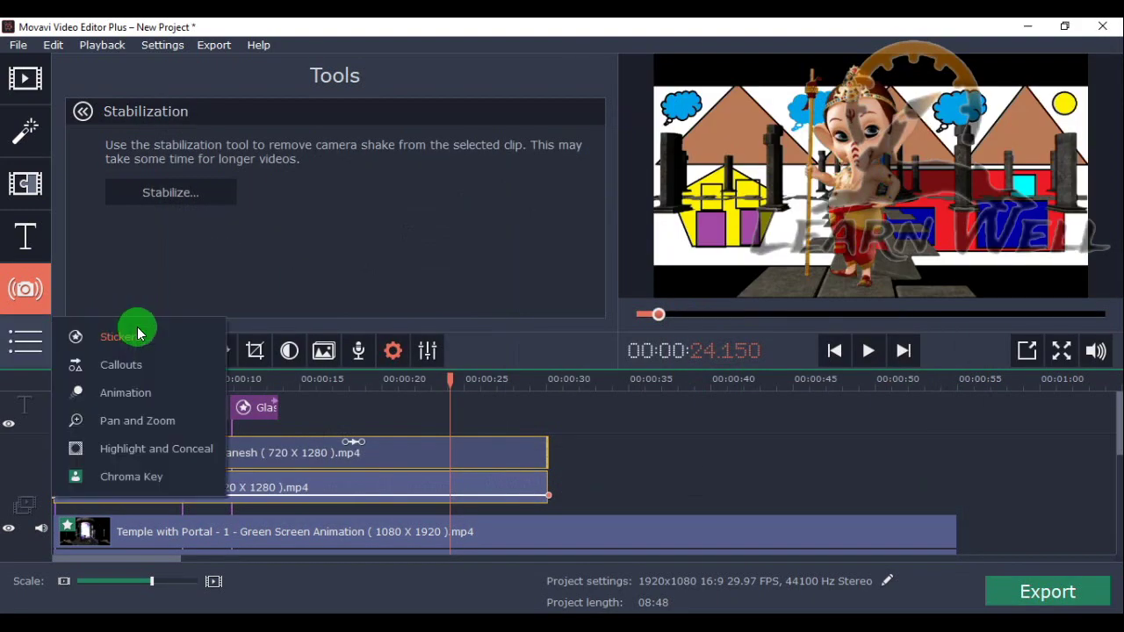
pyautogui.click(167, 451)
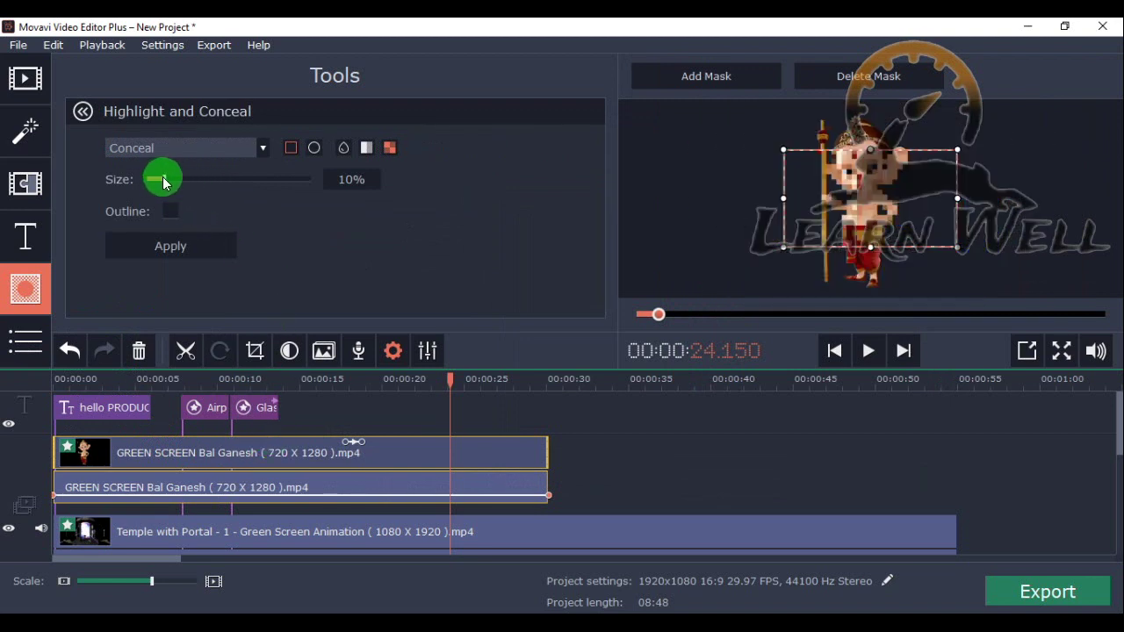
pyautogui.moveTo(200, 188); pyautogui.dragTo(123, 174)
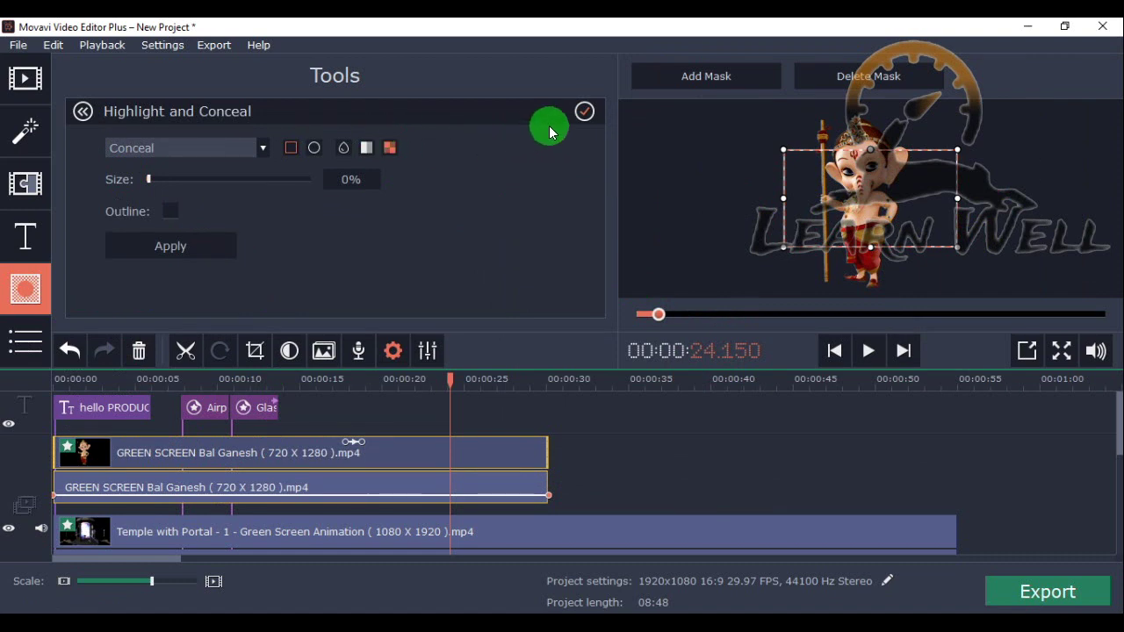
pyautogui.click(24, 342)
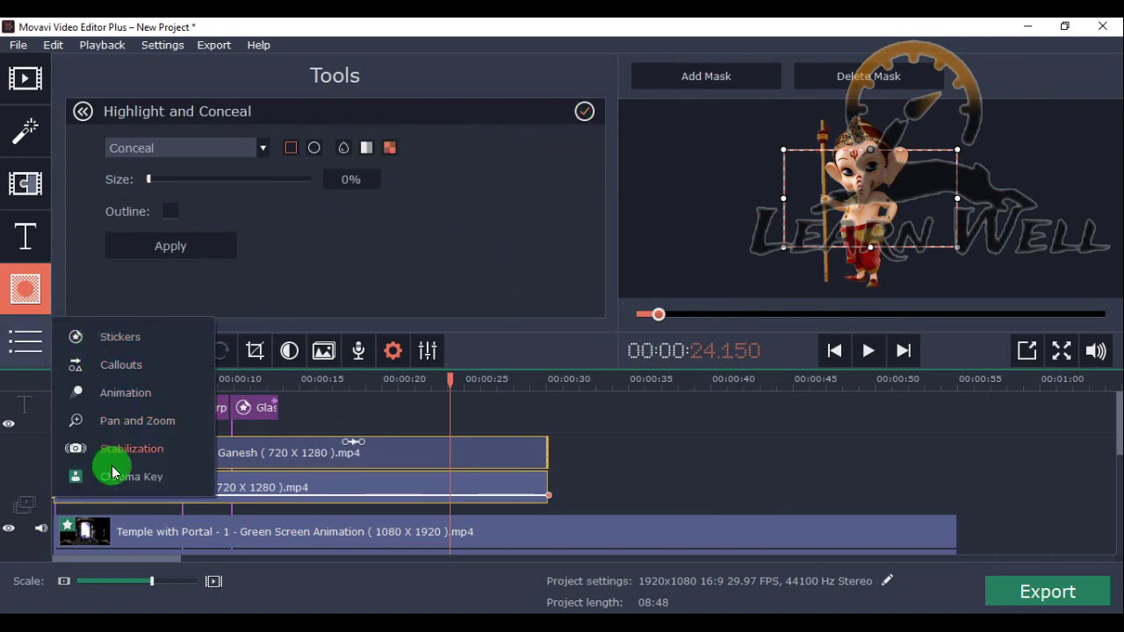
pyautogui.click(329, 260)
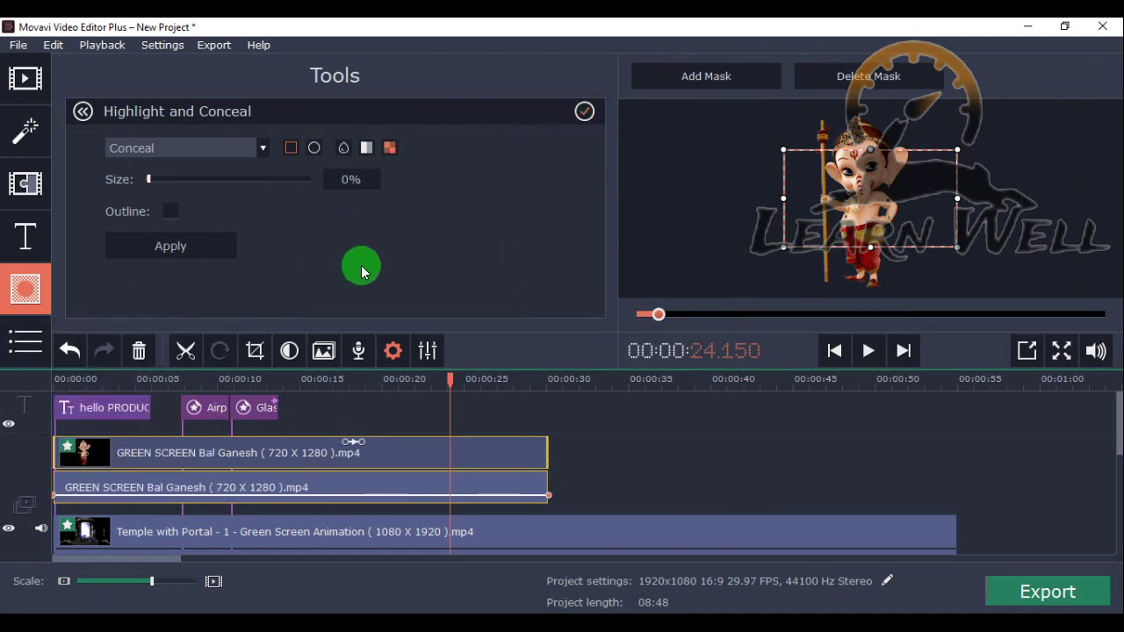
# - Return to the media import view and move the playhead to the start of the timeline
pyautogui.click(25, 78)
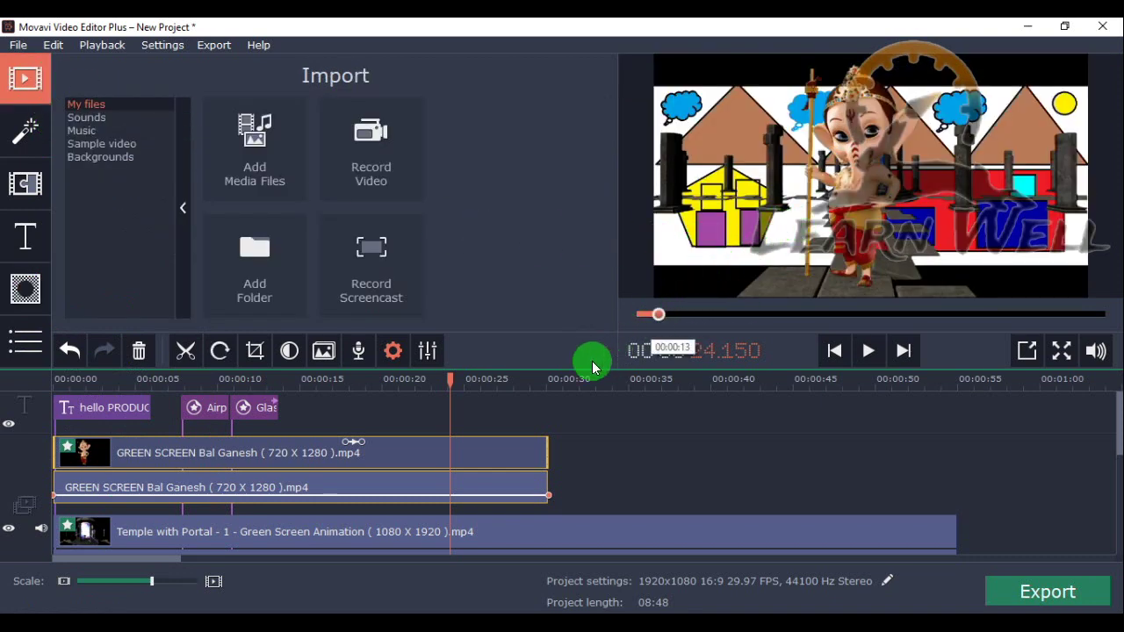
pyautogui.moveTo(449, 375); pyautogui.dragTo(21, 409)
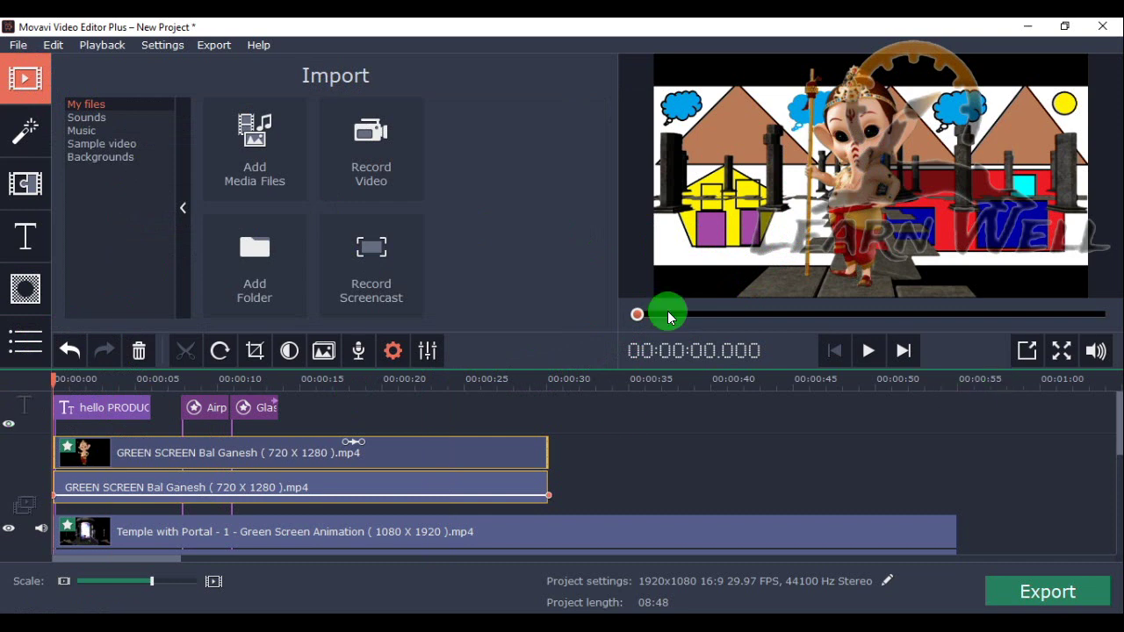
pyautogui.moveTo(51, 380); pyautogui.dragTo(22, 397)
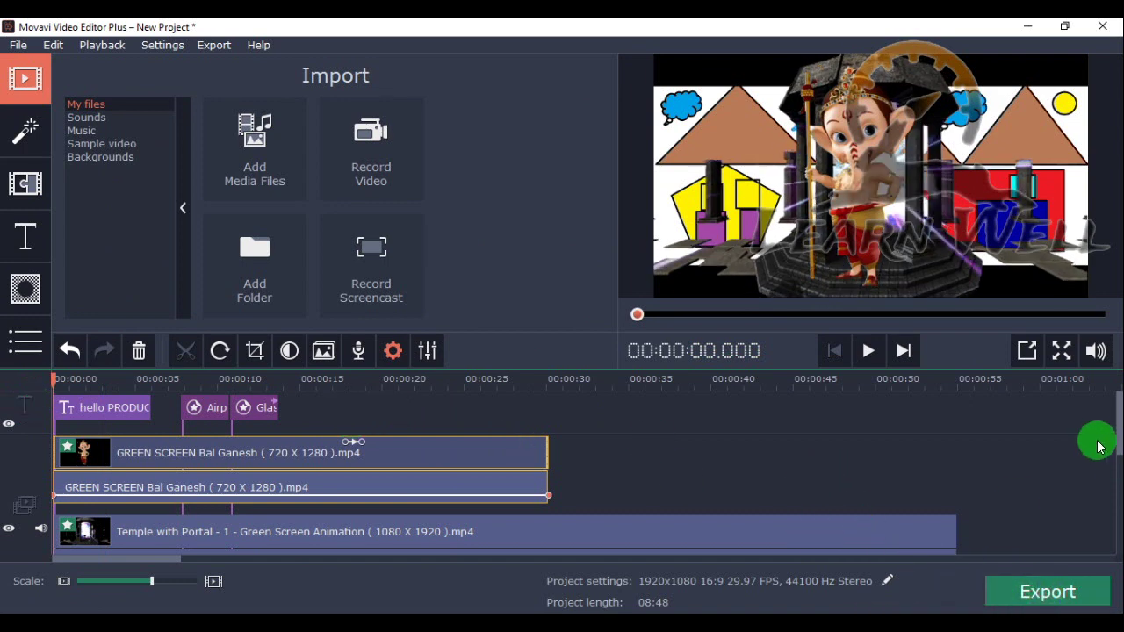
pyautogui.moveTo(1118, 421); pyautogui.dragTo(1104, 394)
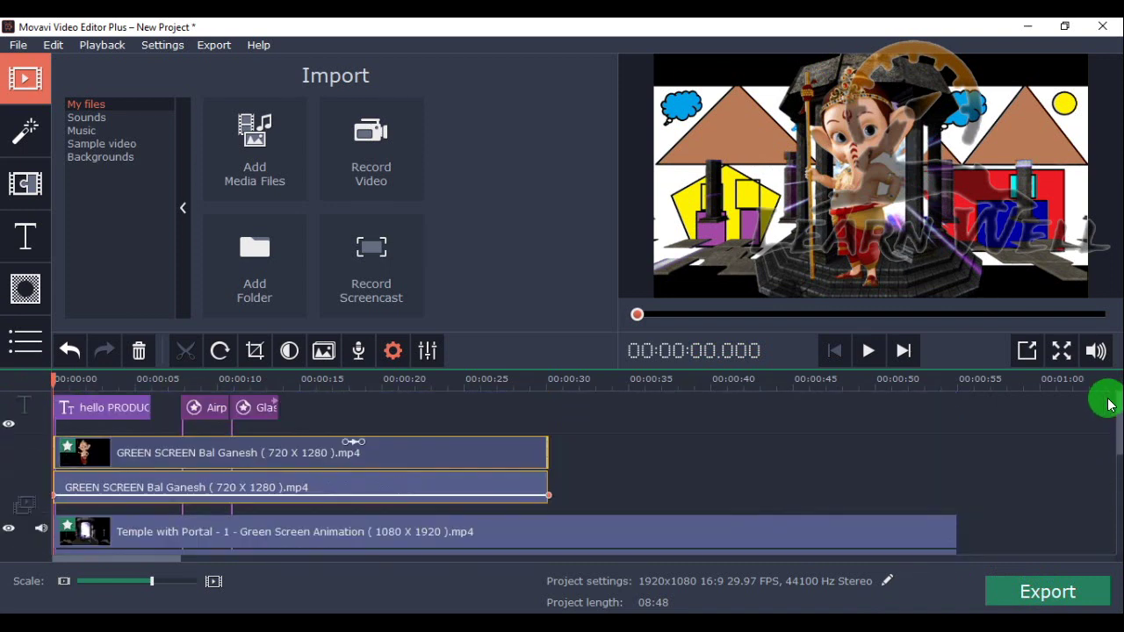
# - Split the Temple with Portal clip at 30.2 seconds, where the Bal Ganesh clip ends, and delete the second part
pyautogui.click(550, 391)
pyautogui.moveTo(1115, 444)
pyautogui.mouseDown()
pyautogui.moveTo(1115, 514)
pyautogui.moveTo(1114, 442)
pyautogui.mouseUp()
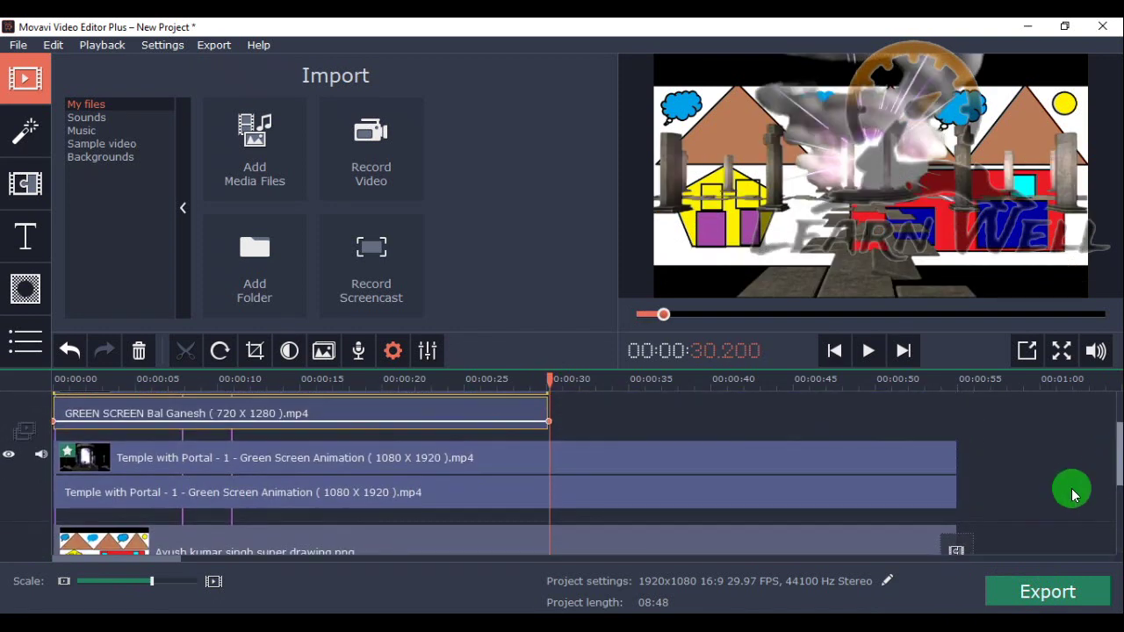
pyautogui.click(548, 447)
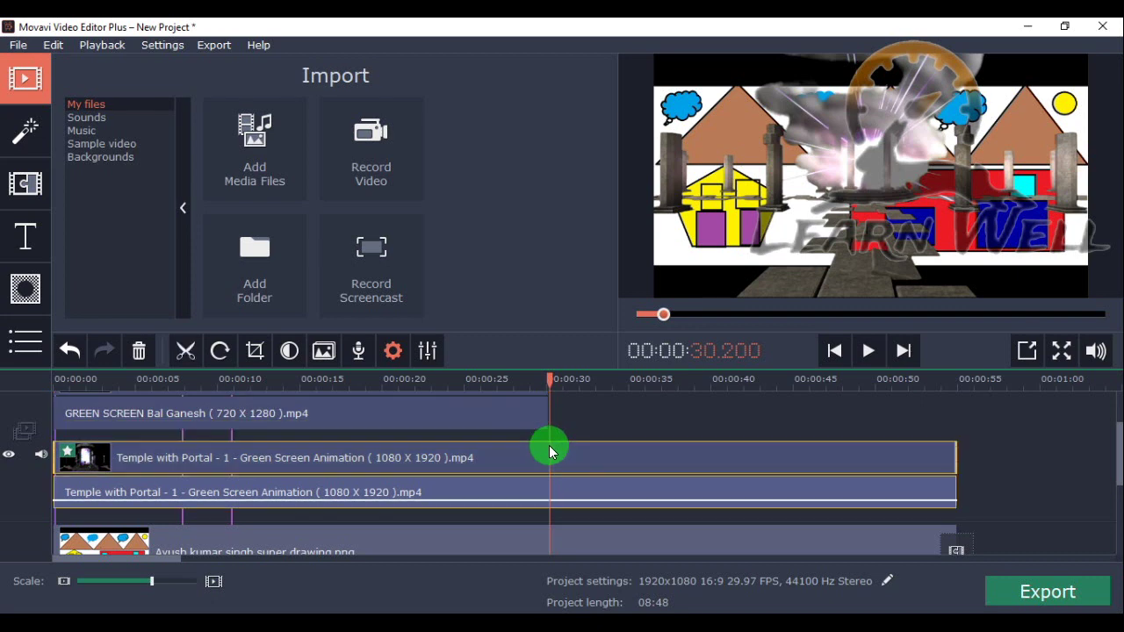
pyautogui.click(186, 351)
pyautogui.click(702, 475)
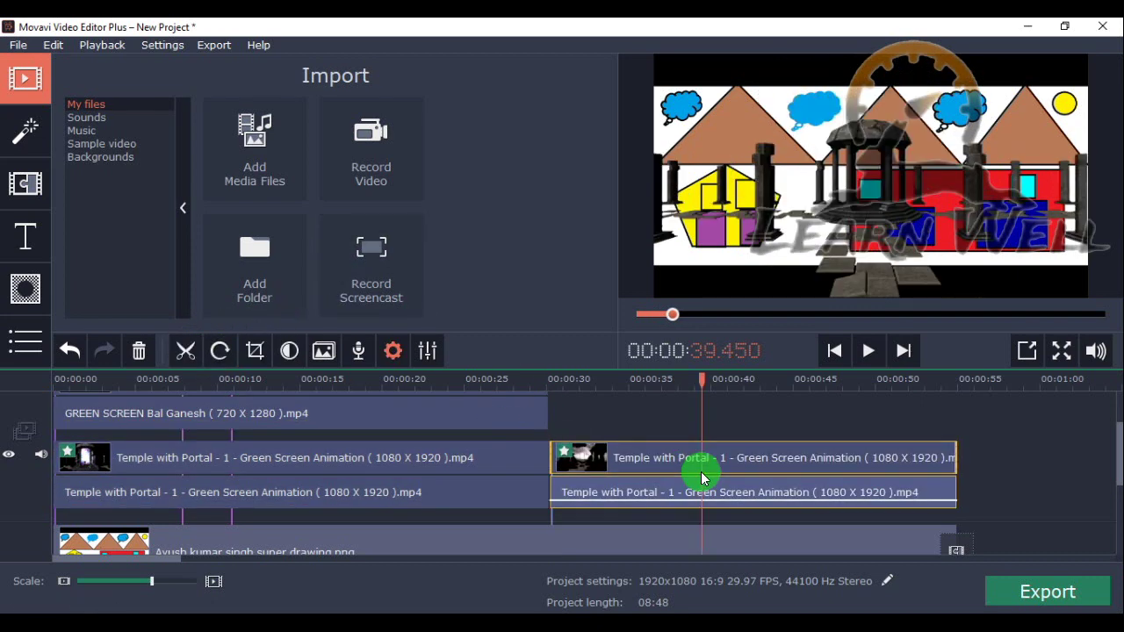
pyautogui.press('Delete')
# - Split the house drawing background at 30.25 seconds and delete its remaining part
pyautogui.click(549, 525)
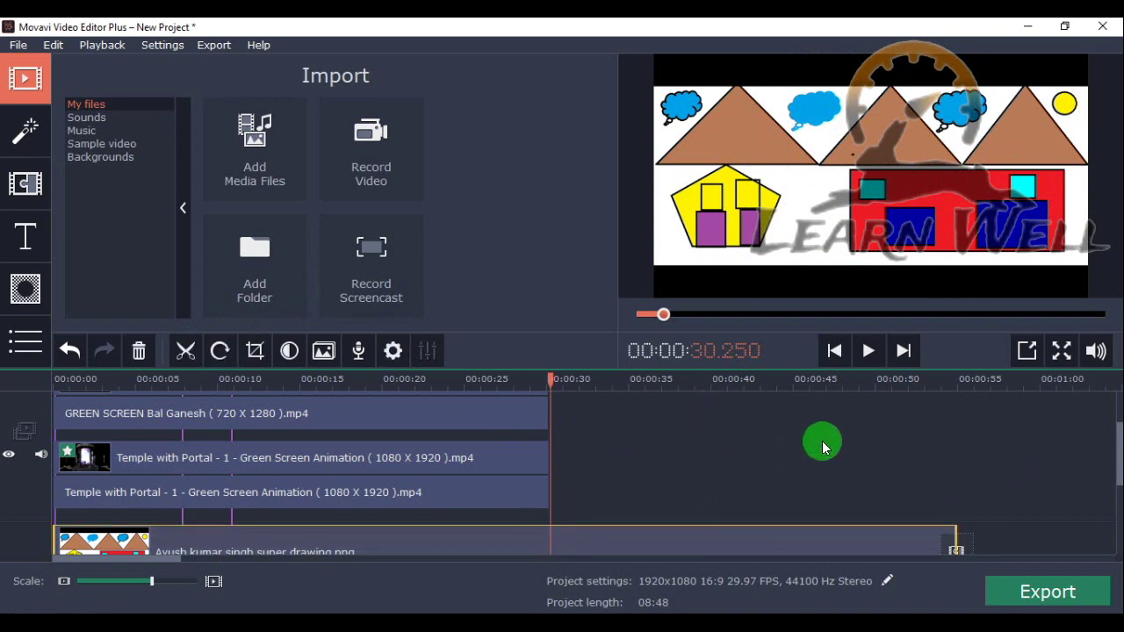
pyautogui.moveTo(1120, 444); pyautogui.dragTo(841, 464)
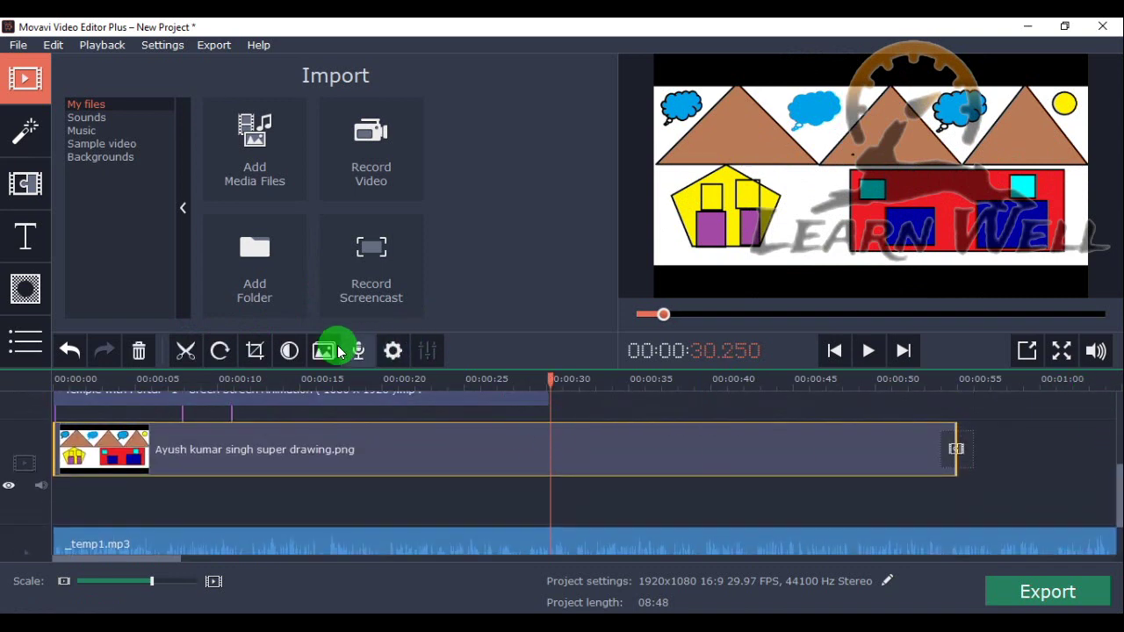
pyautogui.click(185, 351)
pyautogui.click(646, 455)
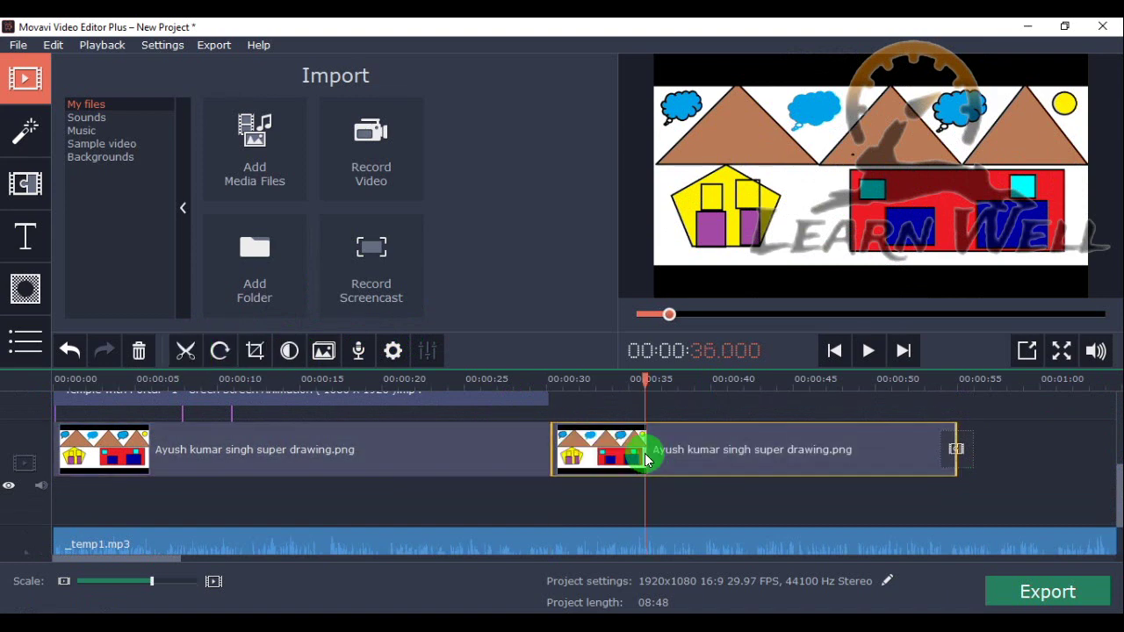
pyautogui.press('Delete')
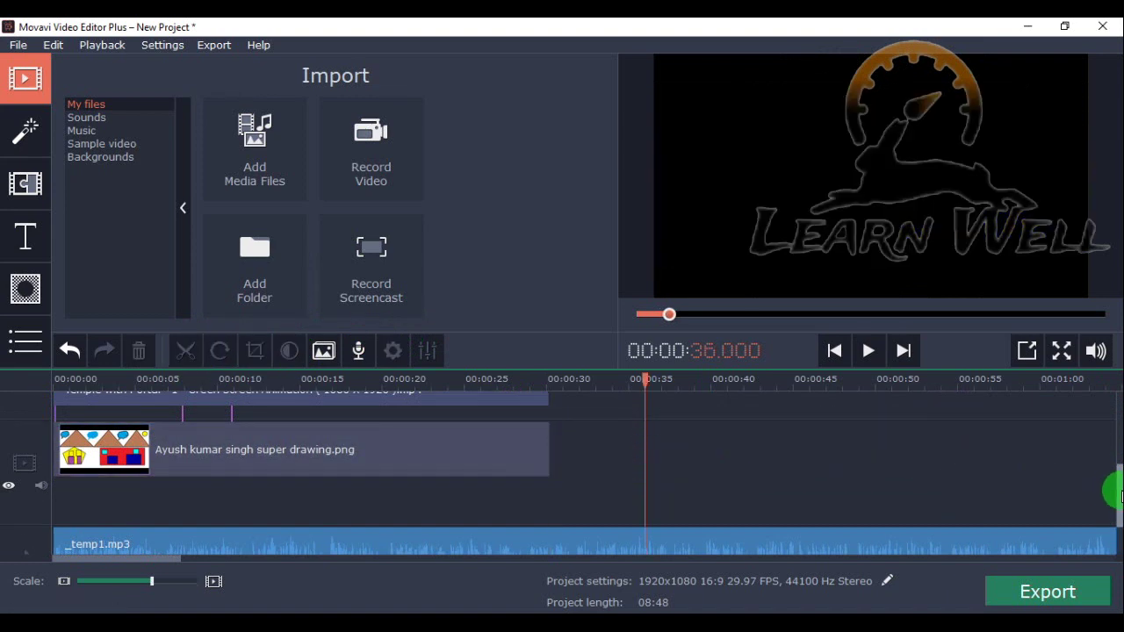
# - Split the _temp1.mp3 music at 30.2 seconds and delete the remaining part
pyautogui.moveTo(1119, 496); pyautogui.dragTo(1120, 518)
pyautogui.moveTo(645, 378); pyautogui.dragTo(549, 378)
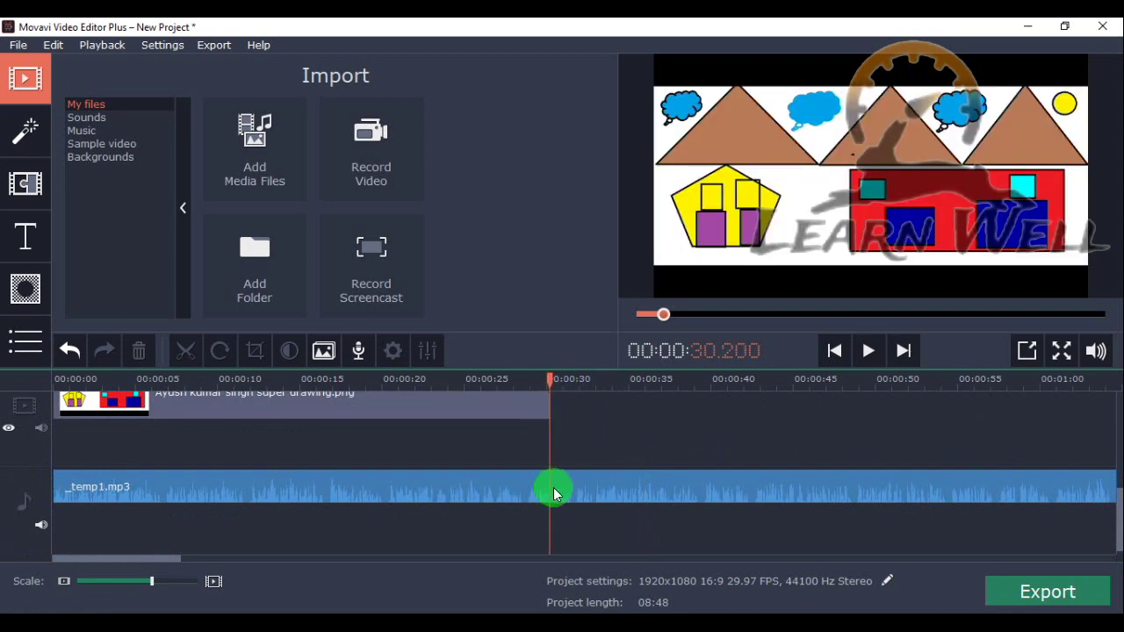
pyautogui.click(550, 482)
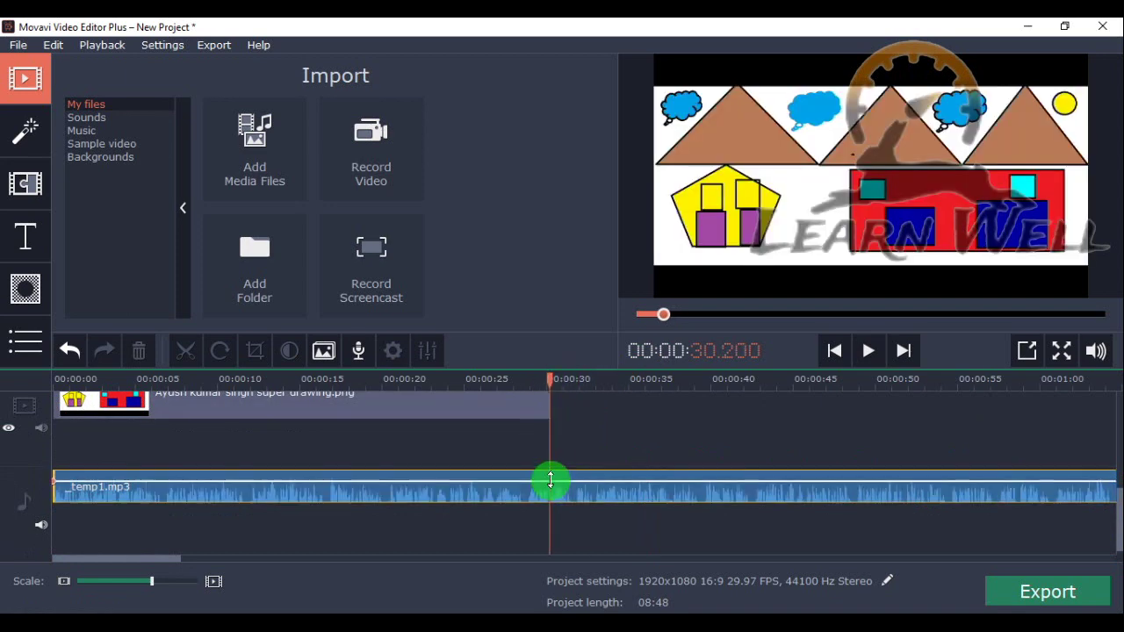
pyautogui.click(186, 350)
pyautogui.click(621, 488)
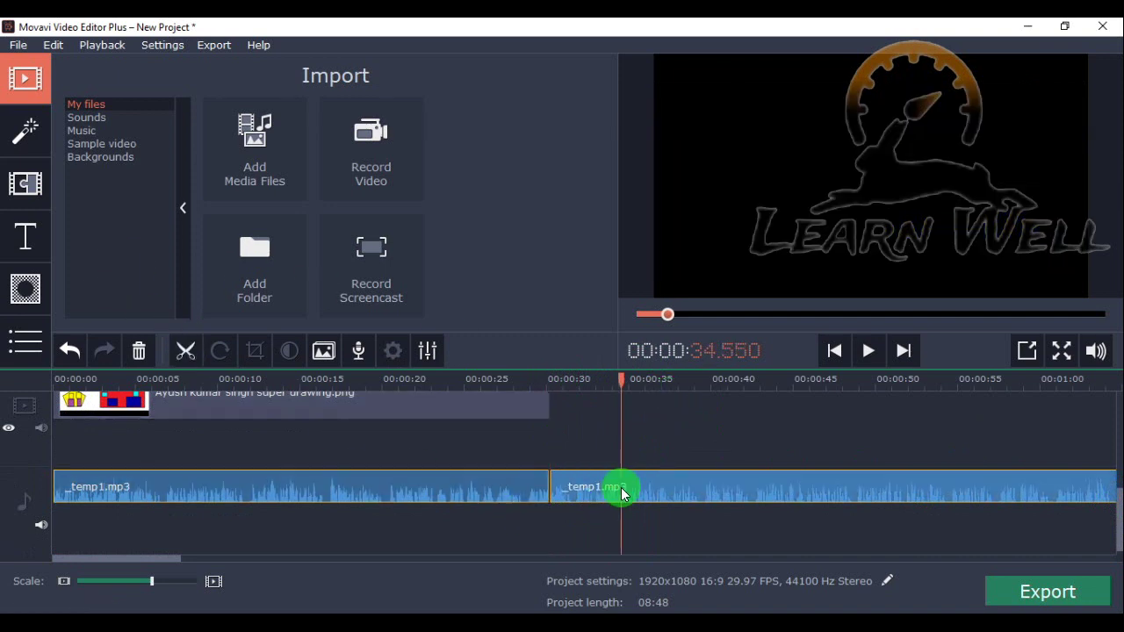
pyautogui.press('Delete')
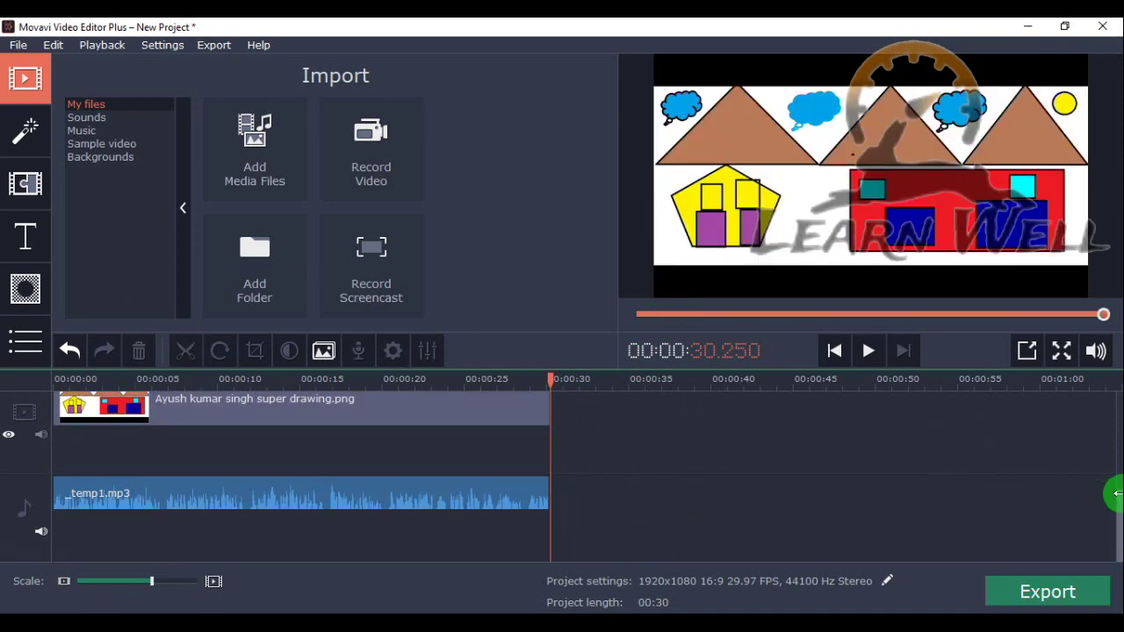
# - Return the playhead to the start of the project and check all the trimmed tracks
pyautogui.moveTo(1120, 520); pyautogui.dragTo(1112, 384)
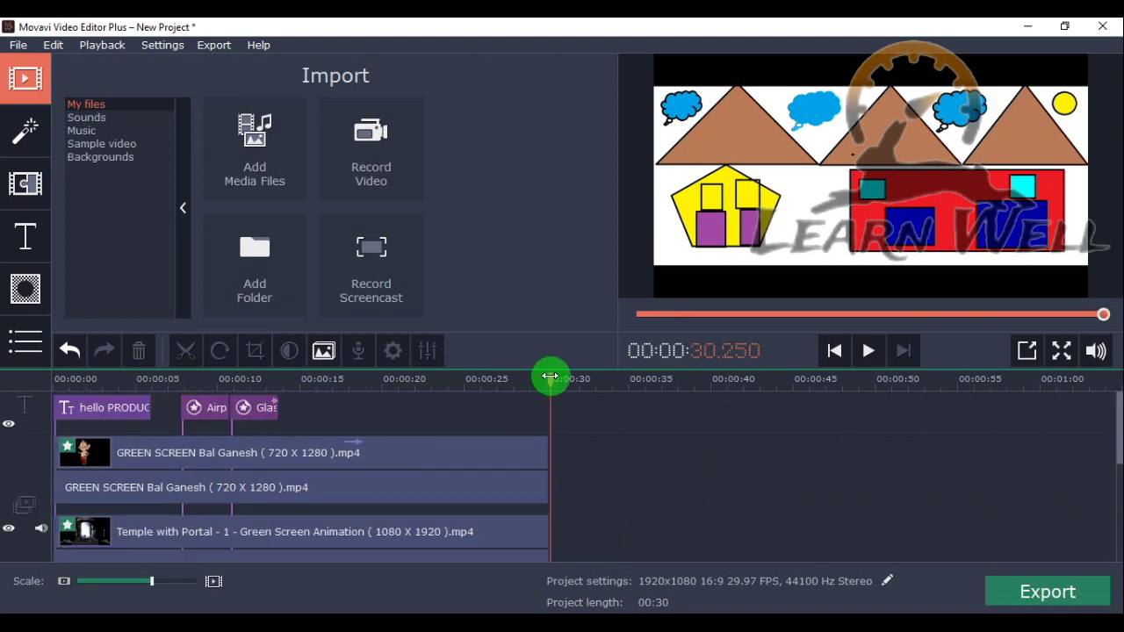
pyautogui.moveTo(545, 376); pyautogui.dragTo(4, 360)
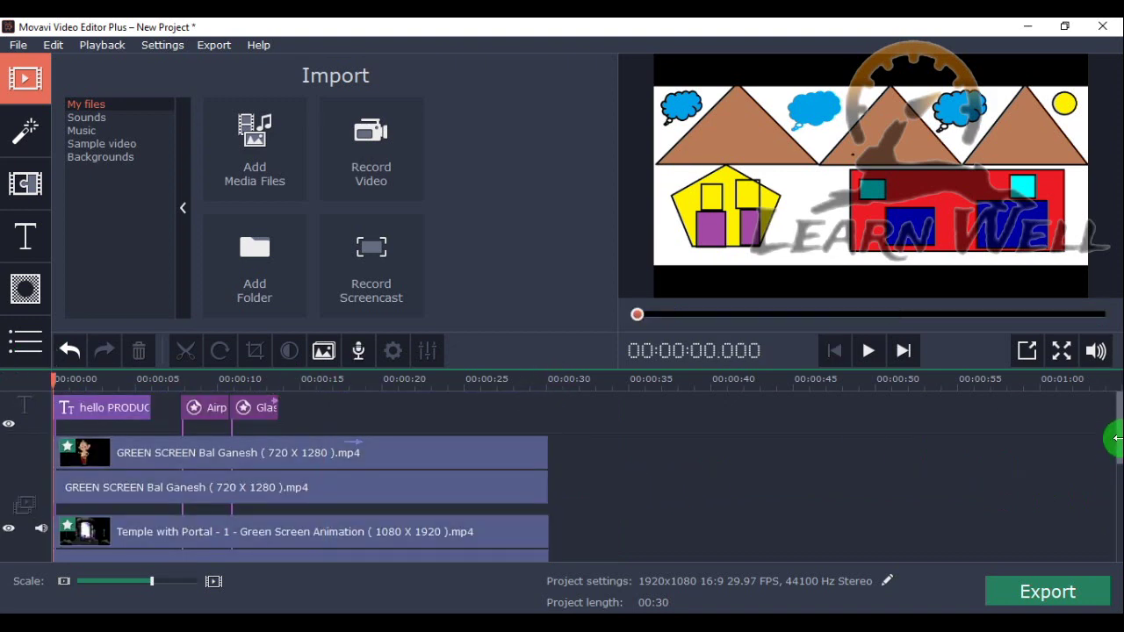
pyautogui.moveTo(1119, 441); pyautogui.dragTo(1119, 553)
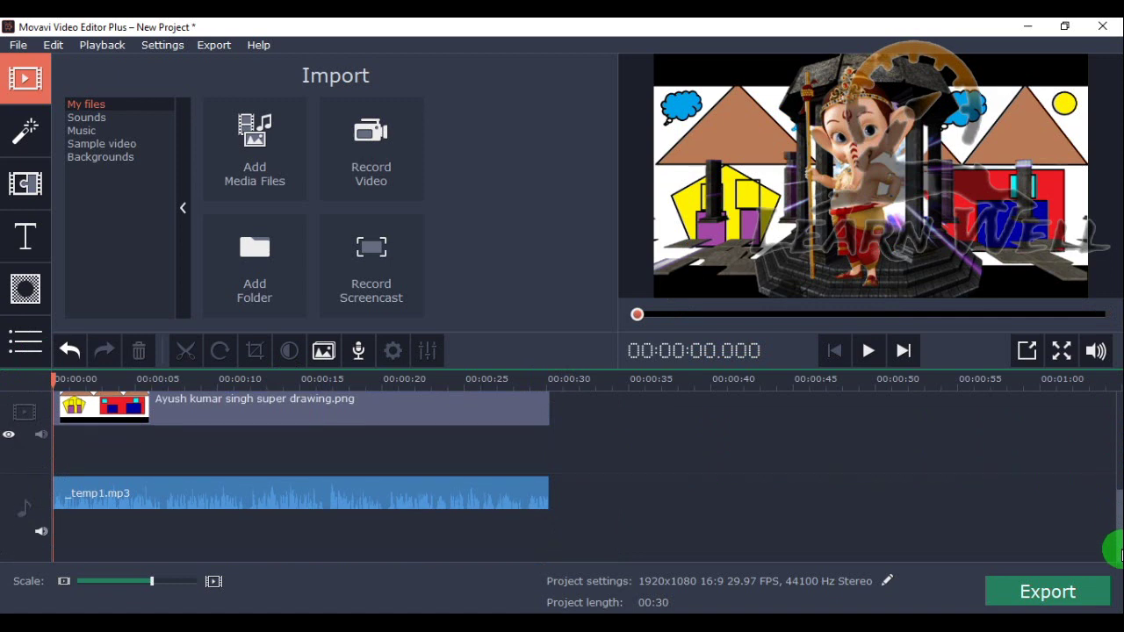
# - Open the export settings and set the save location to the video edit folder on the Desktop
pyautogui.click(1045, 602)
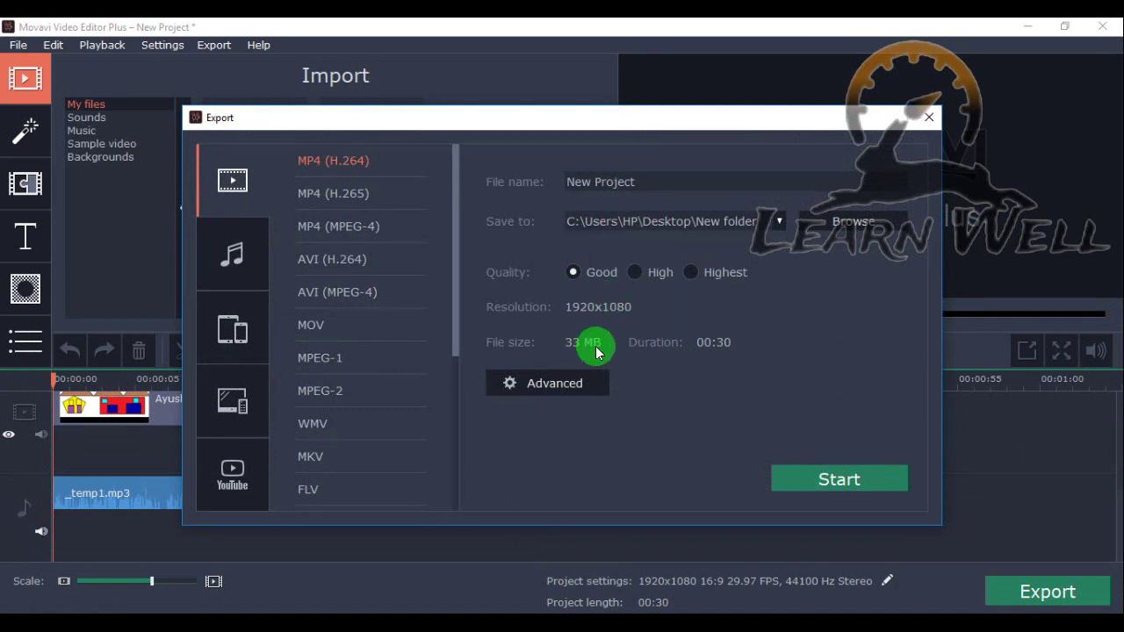
pyautogui.click(848, 221)
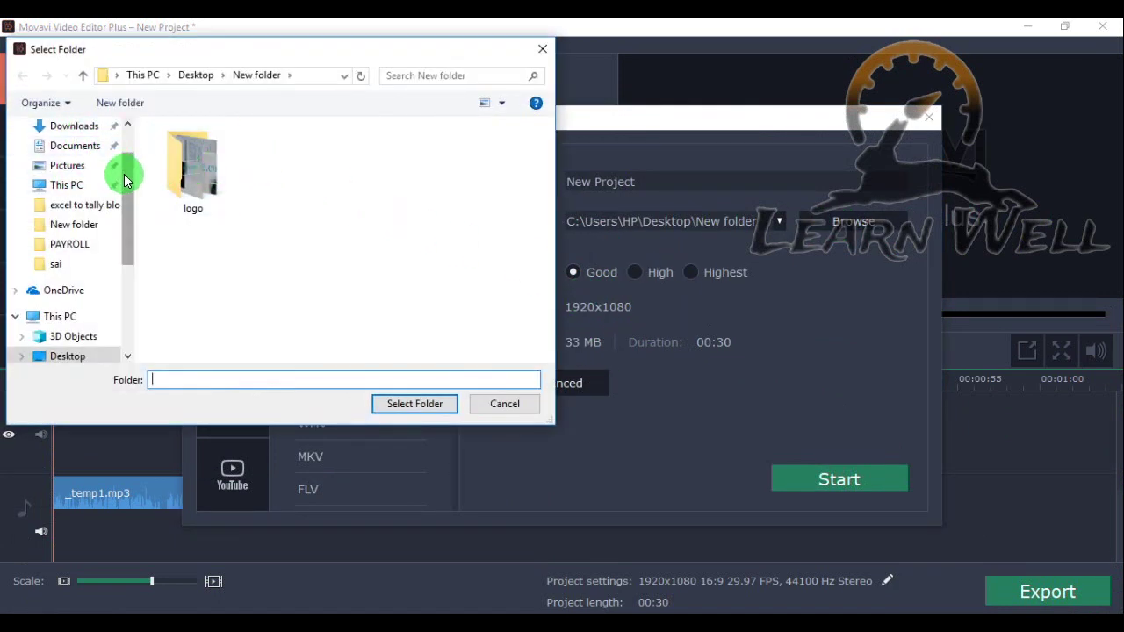
pyautogui.scroll(1, 117, 158)
pyautogui.click(68, 159)
pyautogui.moveTo(547, 170); pyautogui.dragTo(548, 313)
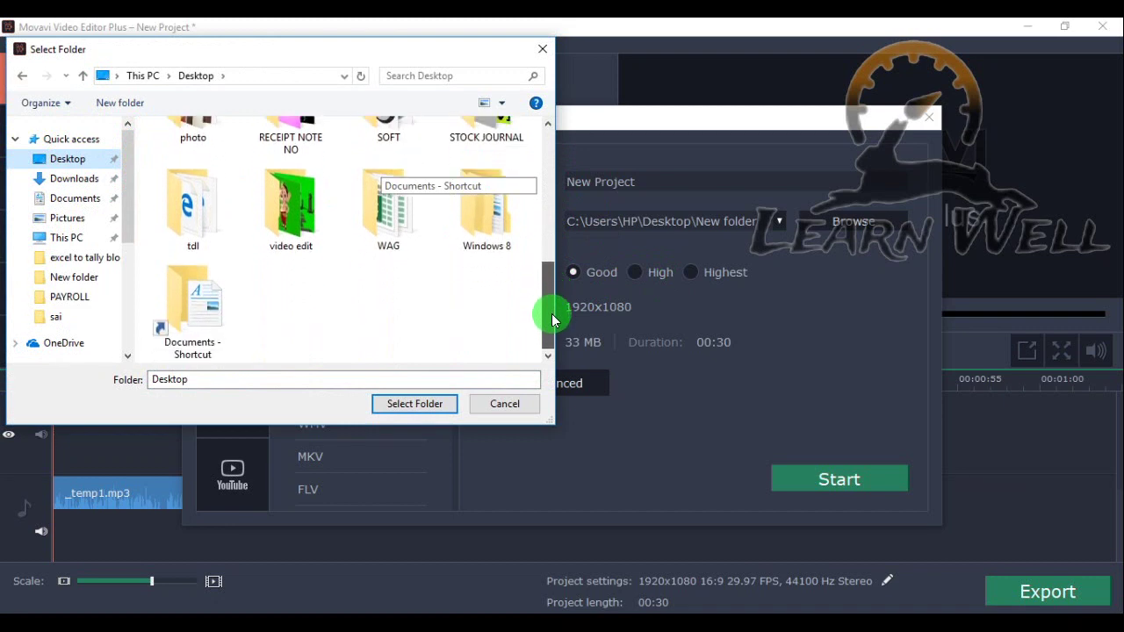
pyautogui.click(293, 220)
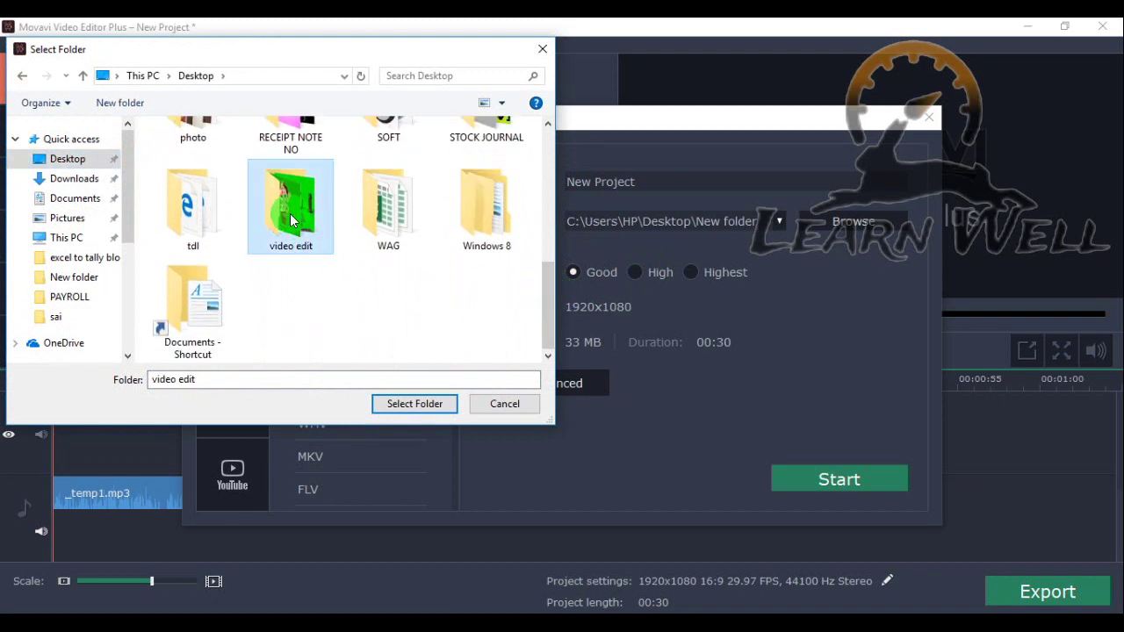
pyautogui.doubleClick(293, 220)
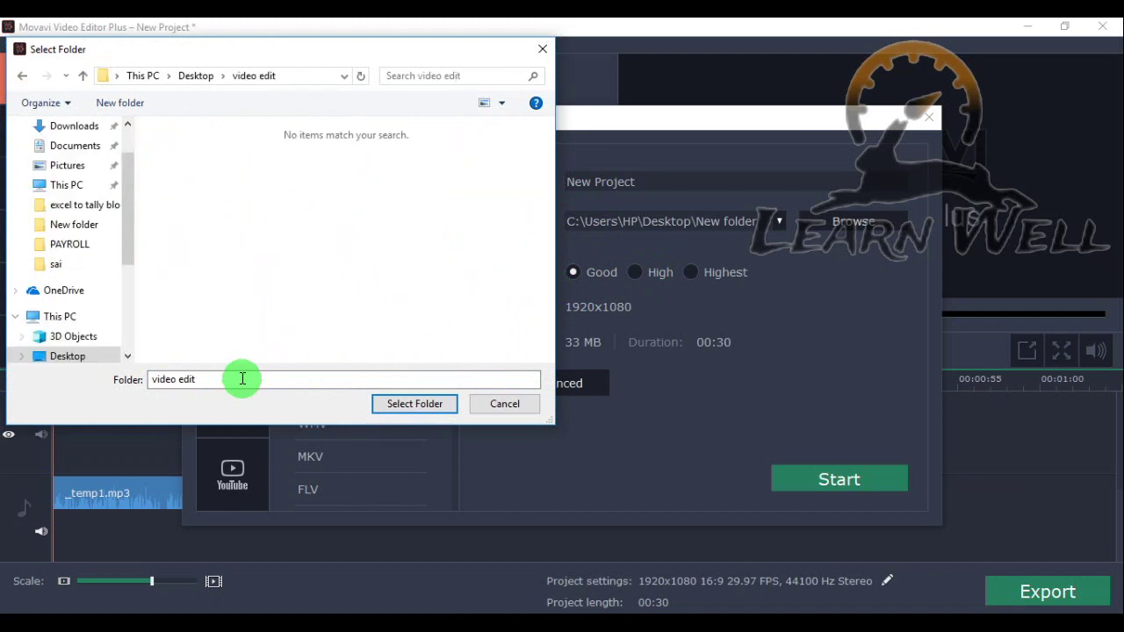
pyautogui.click(409, 402)
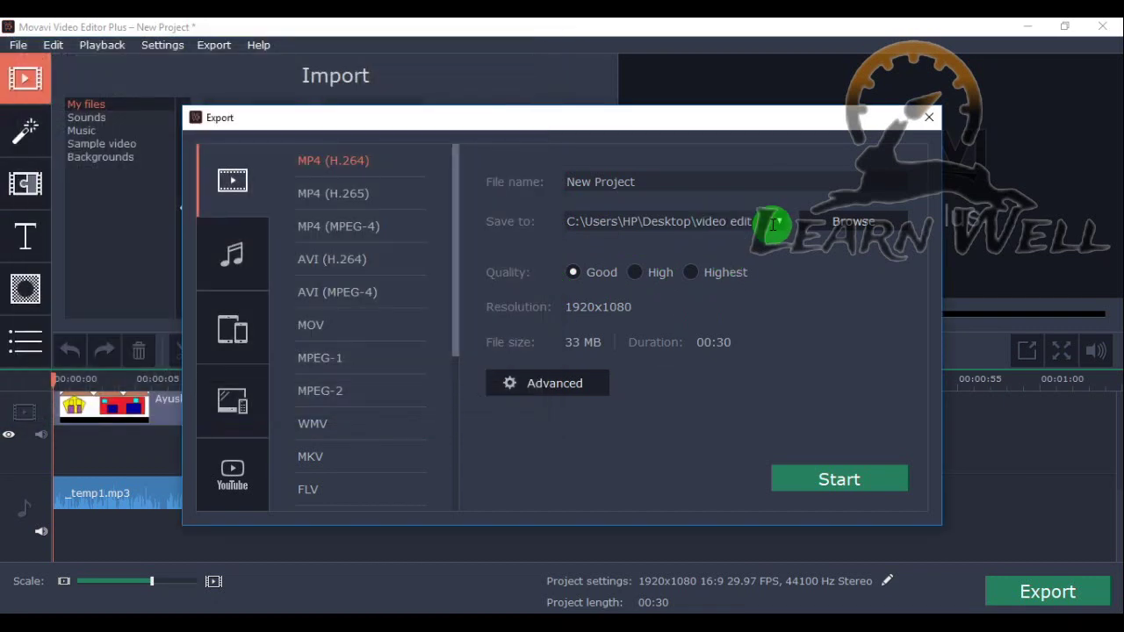
# - Compare the High and Highest export quality options with Good, and return the quality to Good
pyautogui.tripleClick(654, 181)
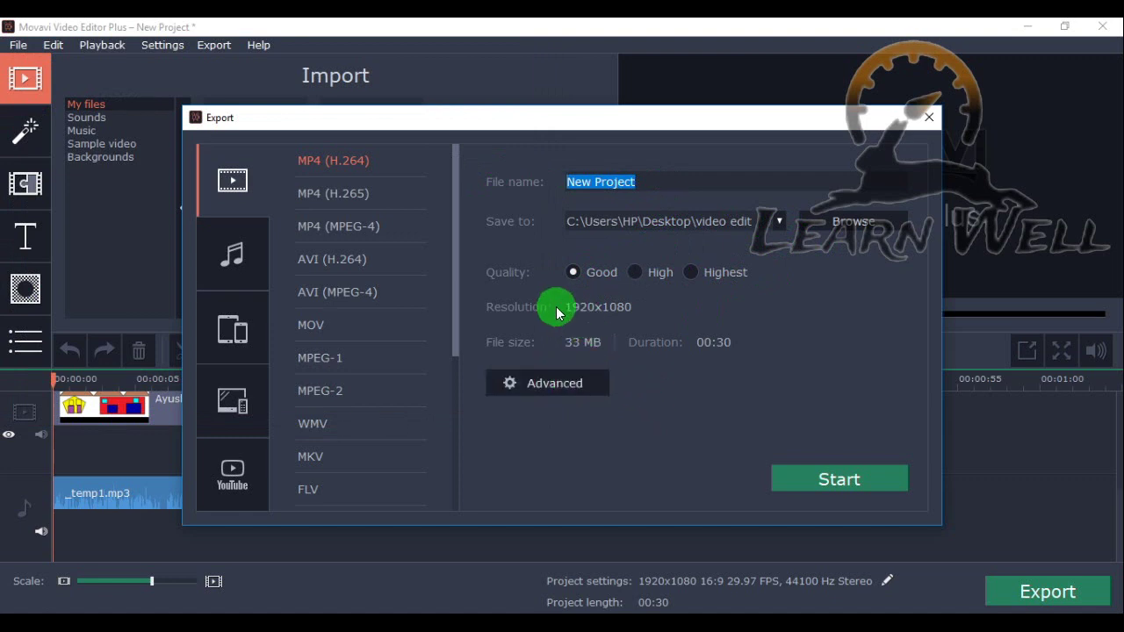
pyautogui.click(635, 273)
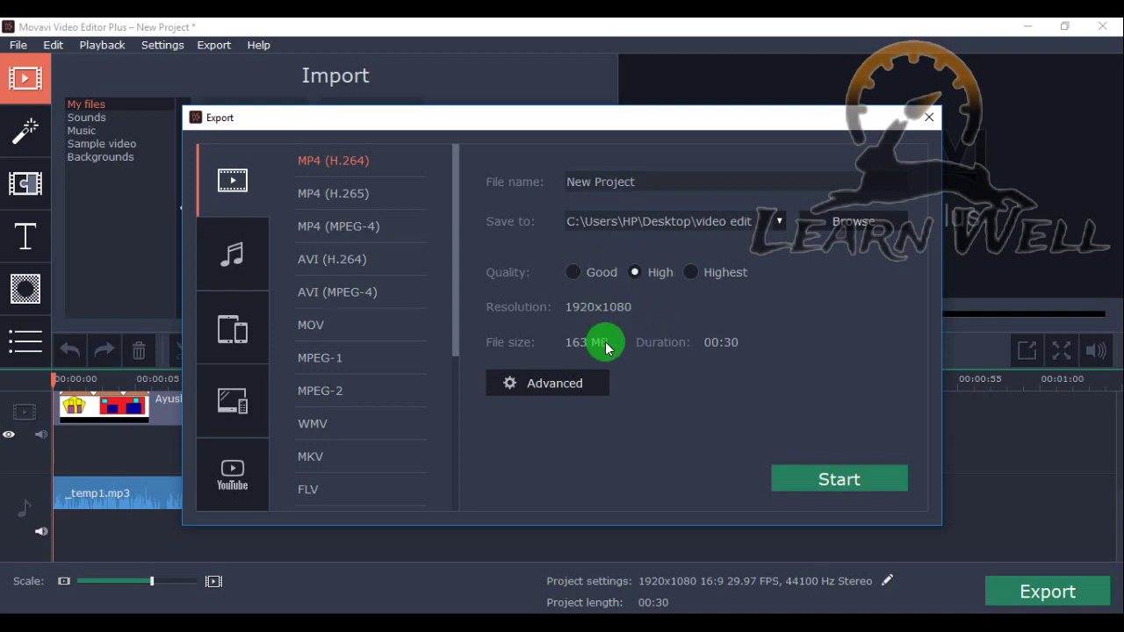
pyautogui.click(691, 273)
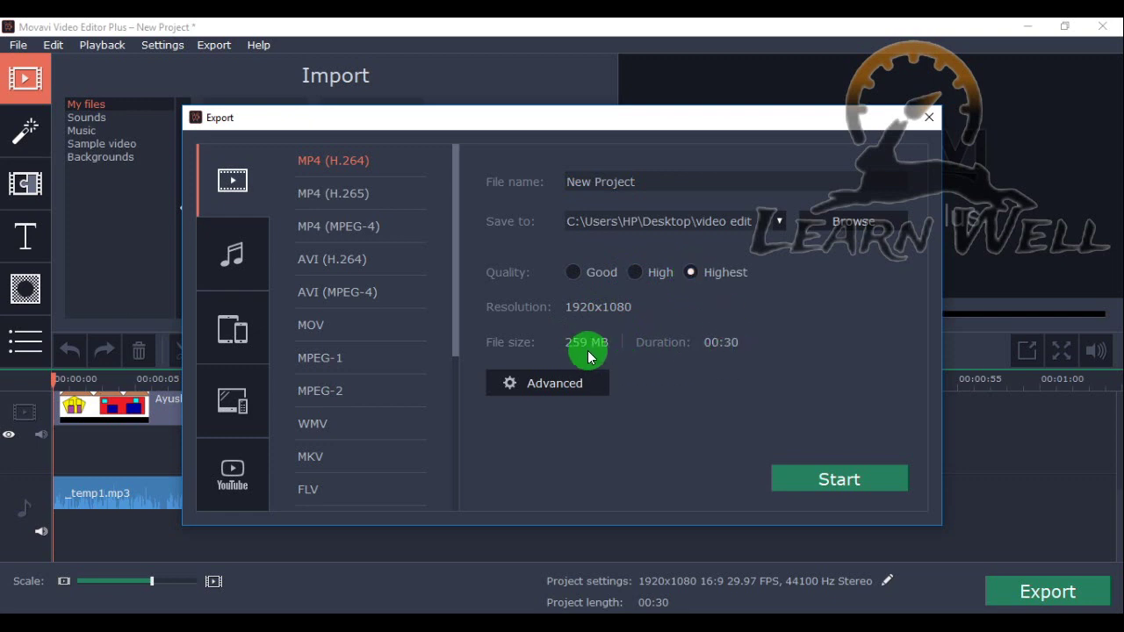
pyautogui.click(573, 272)
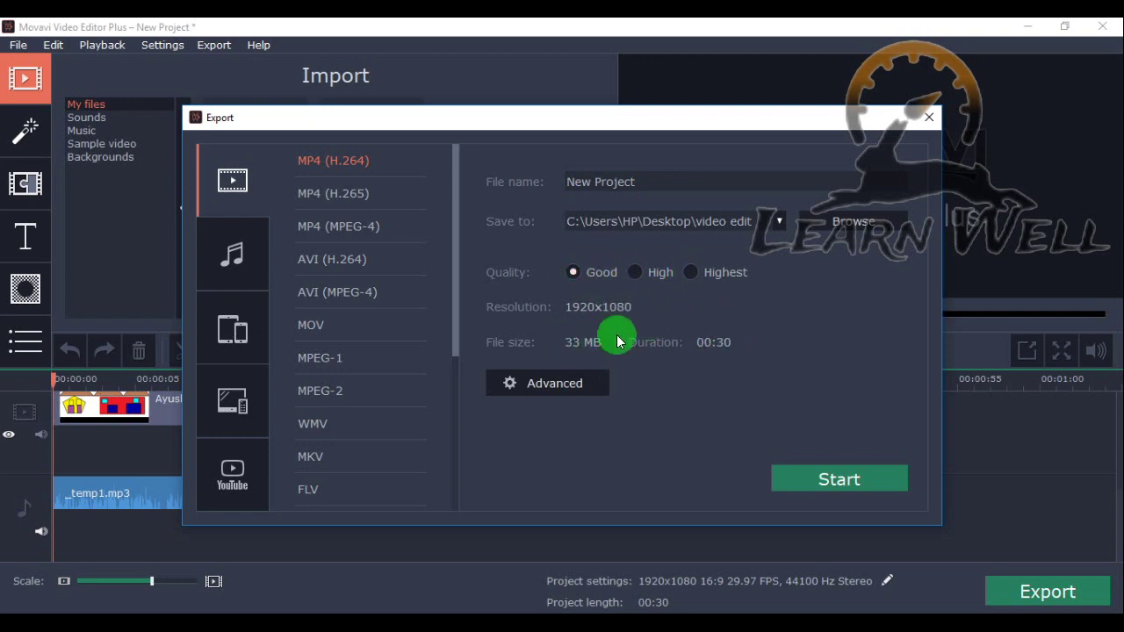
# - Set the export resolution to 1280x720 (16:9) in the advanced project settings
pyautogui.click(569, 383)
pyautogui.click(529, 253)
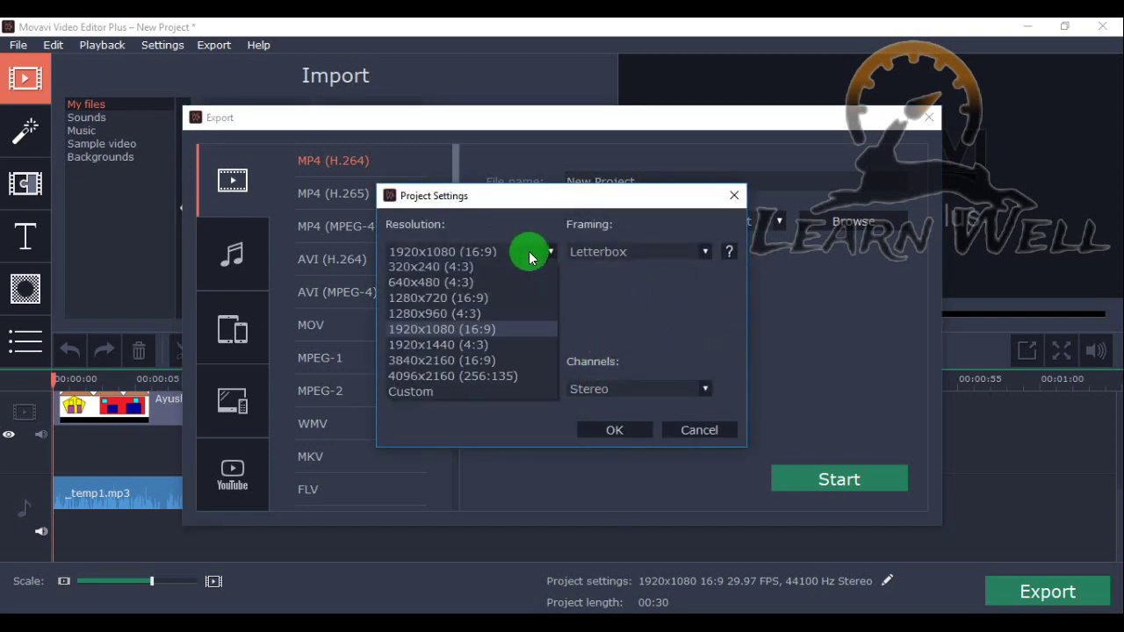
pyautogui.click(460, 301)
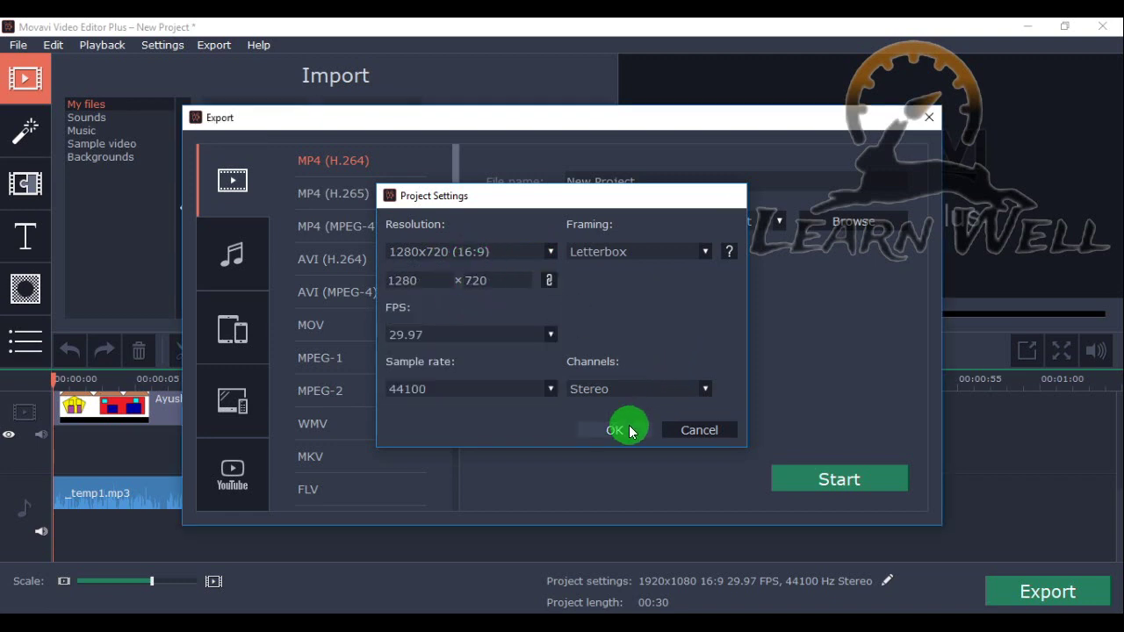
pyautogui.click(629, 429)
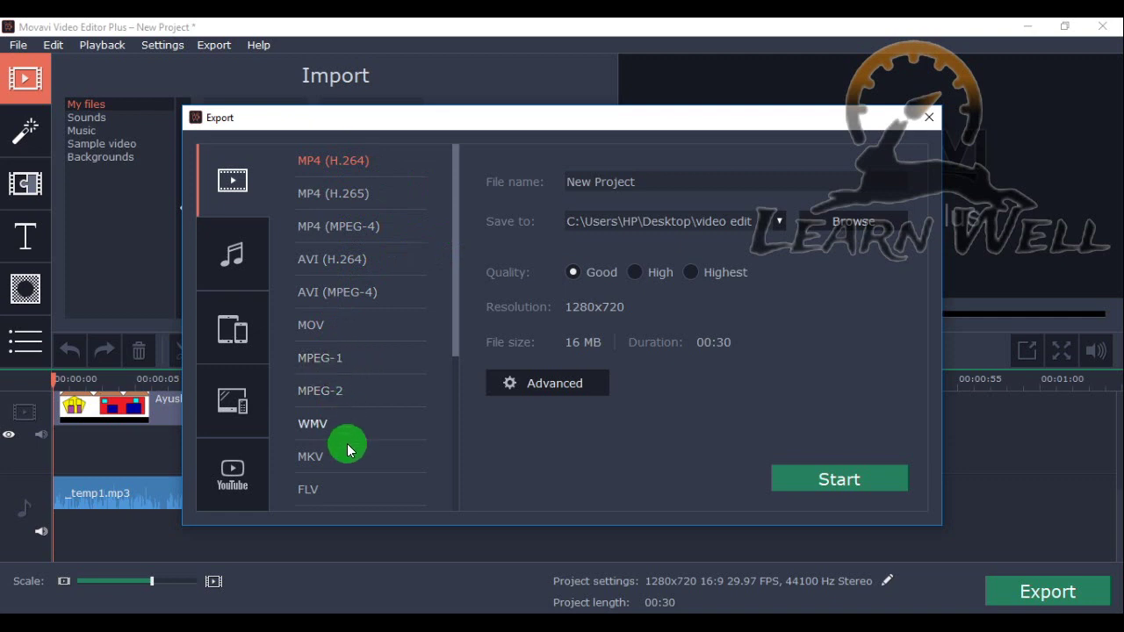
# - Review the export options for YouTube, TVs, mobile devices and audio files
pyautogui.click(244, 495)
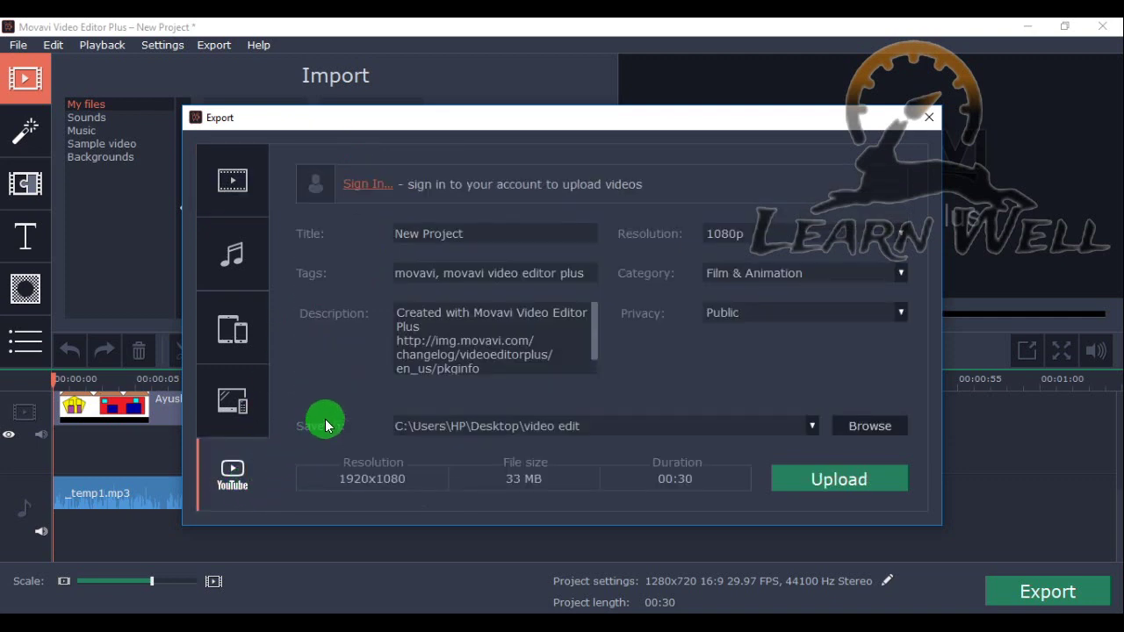
pyautogui.click(243, 397)
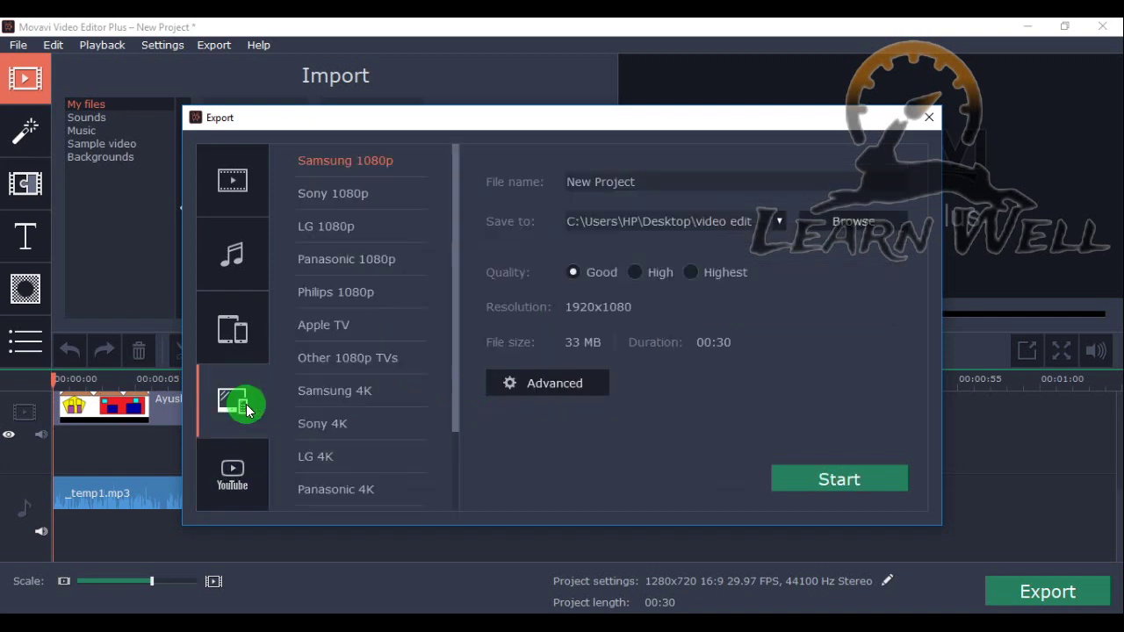
pyautogui.click(238, 322)
pyautogui.click(242, 255)
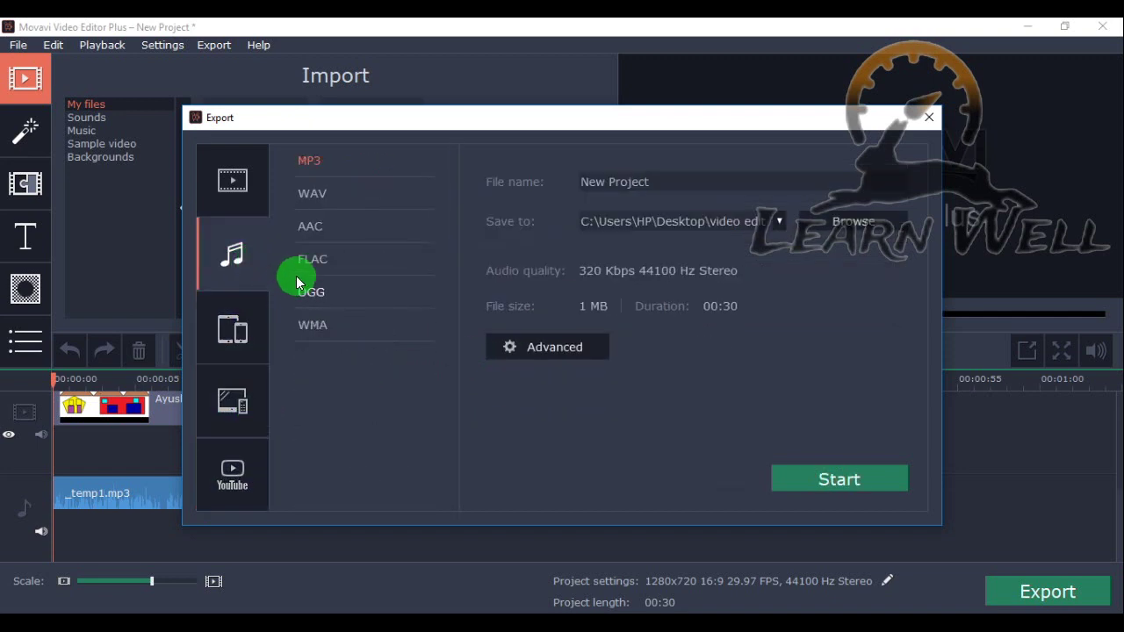
# - Return to the video file formats, export the project as MP4 (H.264), and open the output folder
pyautogui.click(233, 180)
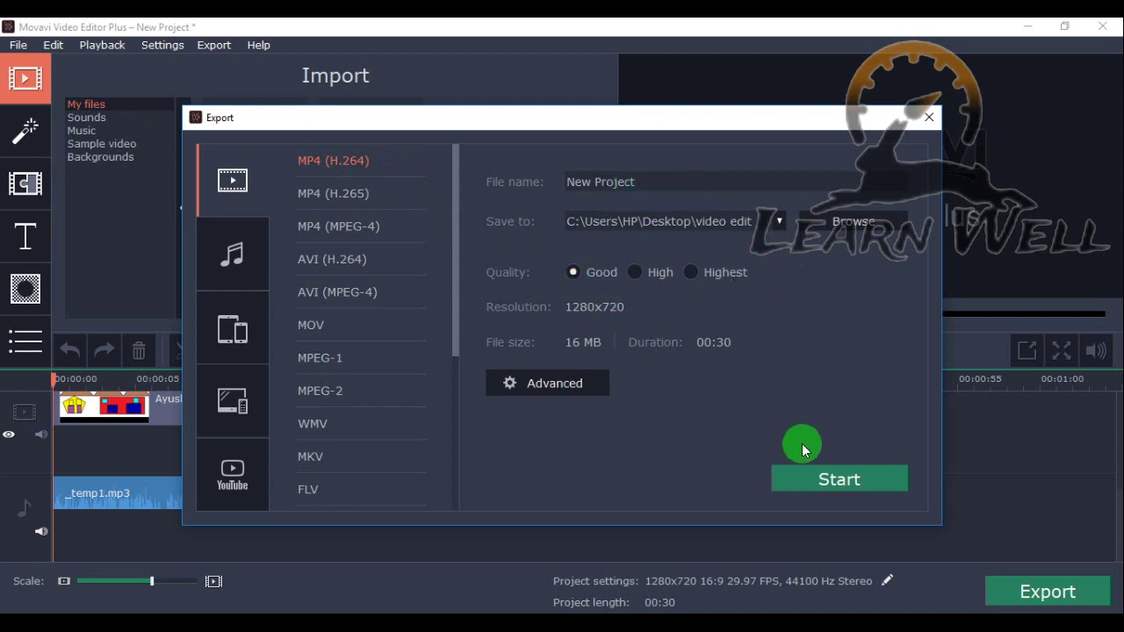
pyautogui.click(808, 477)
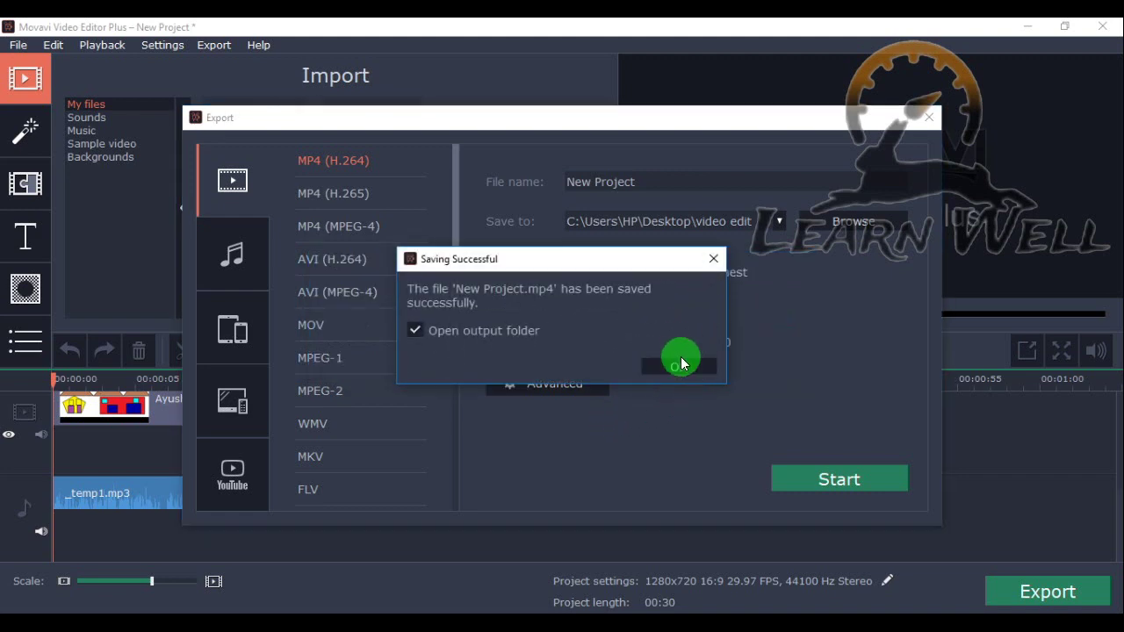
pyautogui.click(675, 368)
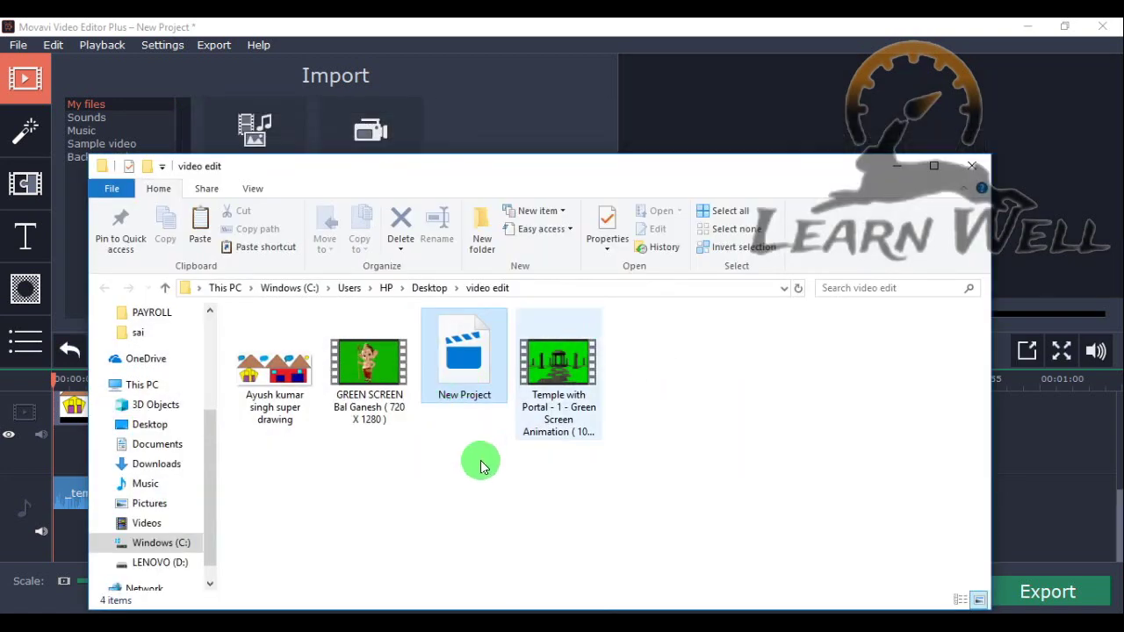
# - Play the exported New Project video to check it, and close the player and the output folder
pyautogui.click(468, 387)
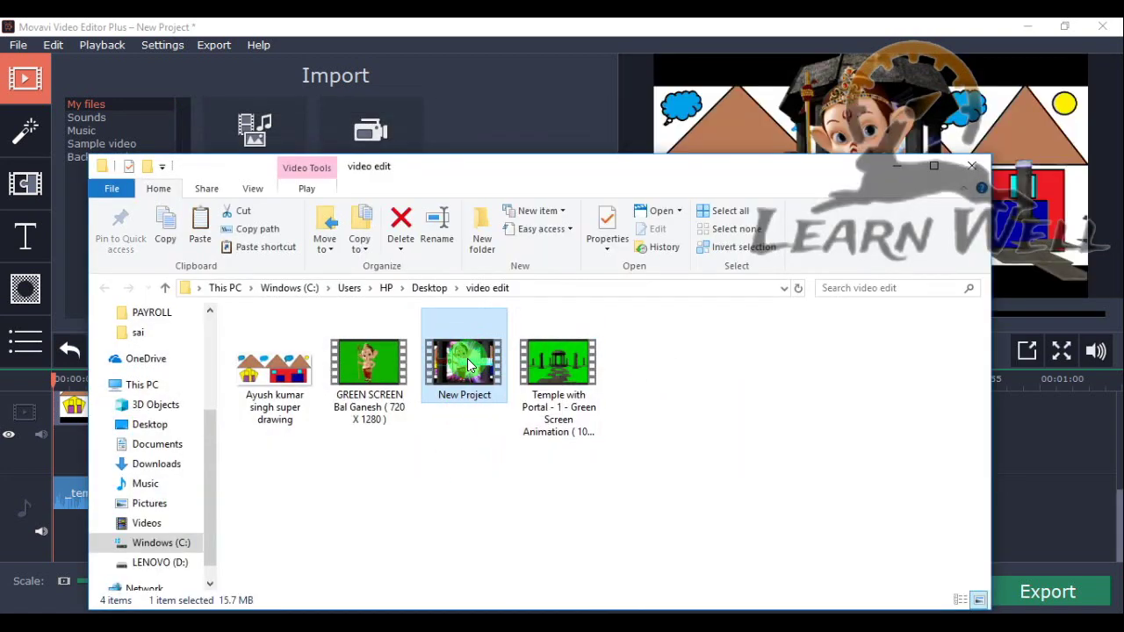
pyautogui.doubleClick(527, 374)
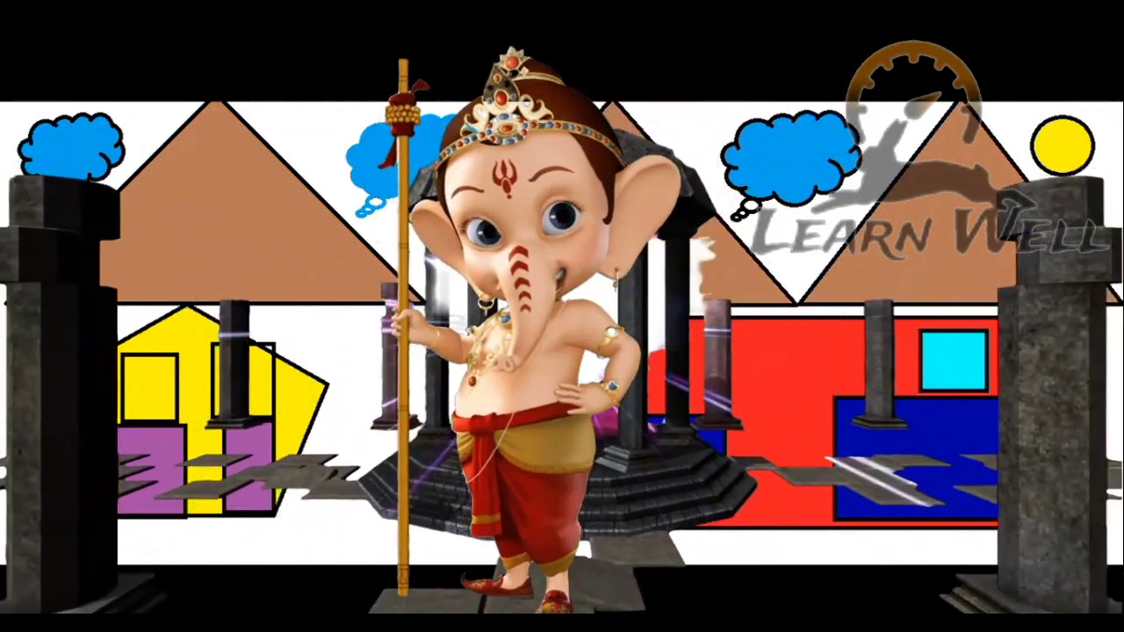
pyautogui.moveTo(514, 379)
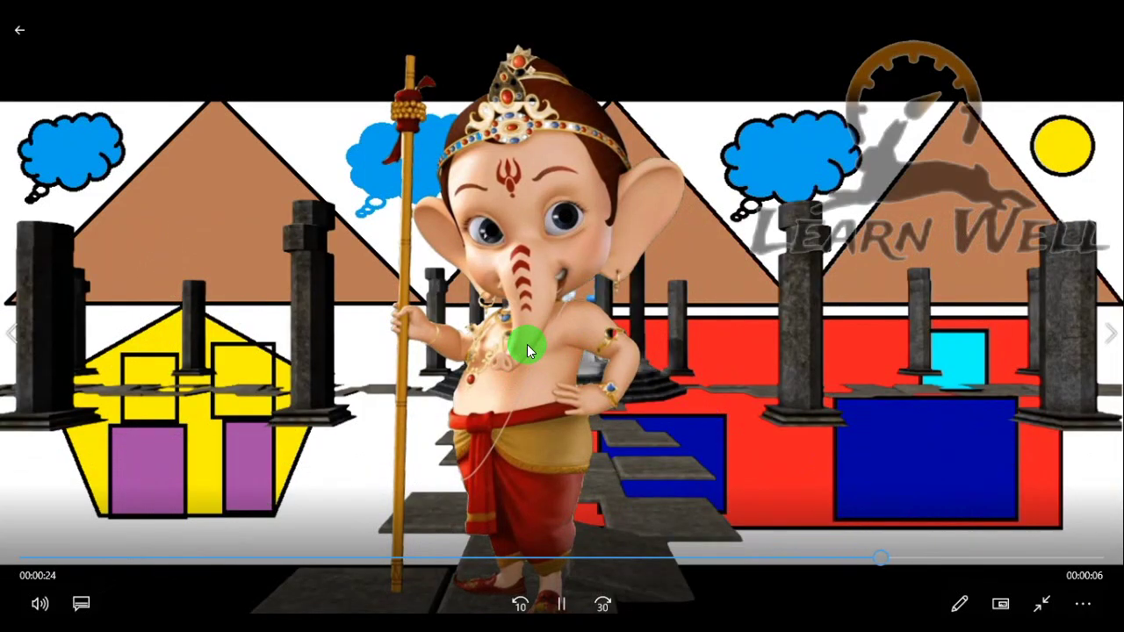
pyautogui.press('Escape')
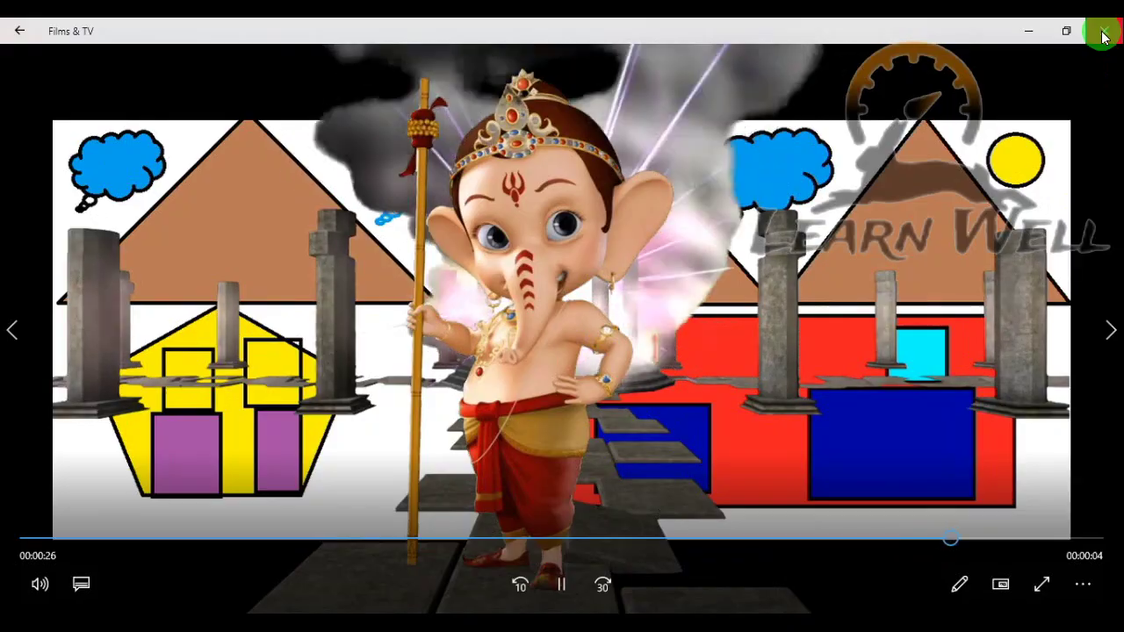
pyautogui.click(1100, 26)
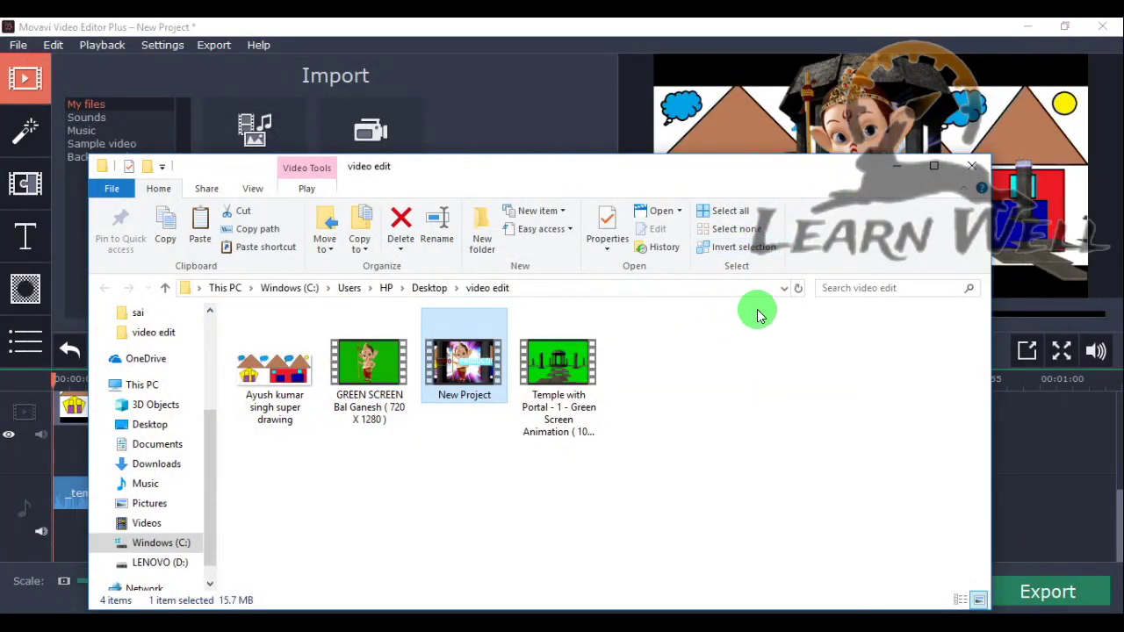
pyautogui.click(975, 168)
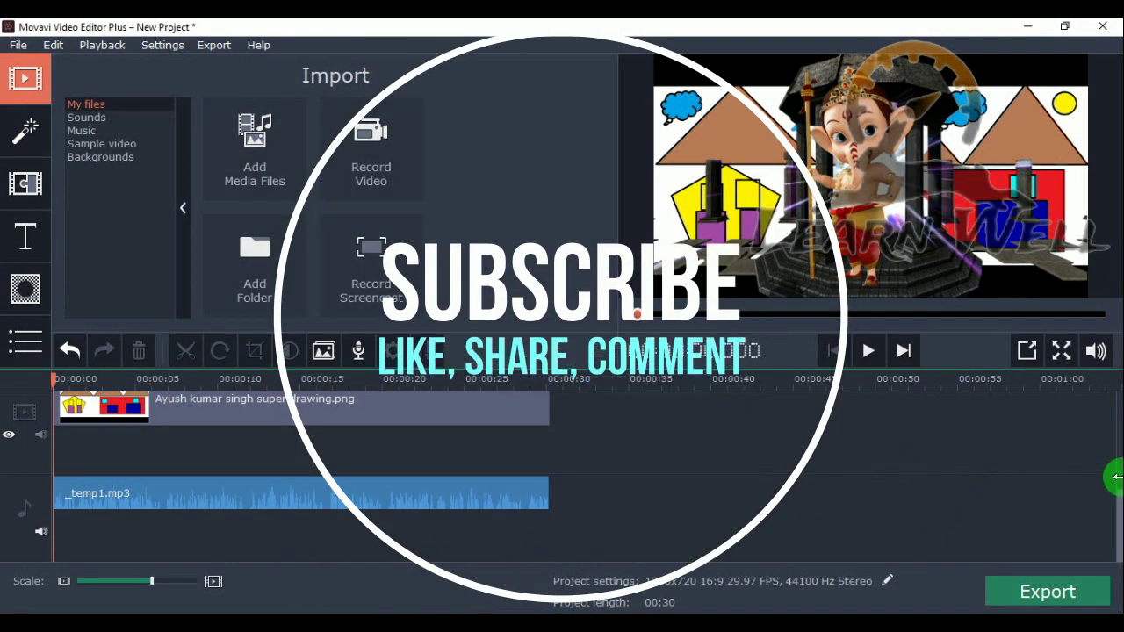
pyautogui.moveTo(1114, 521); pyautogui.dragTo(1113, 404)
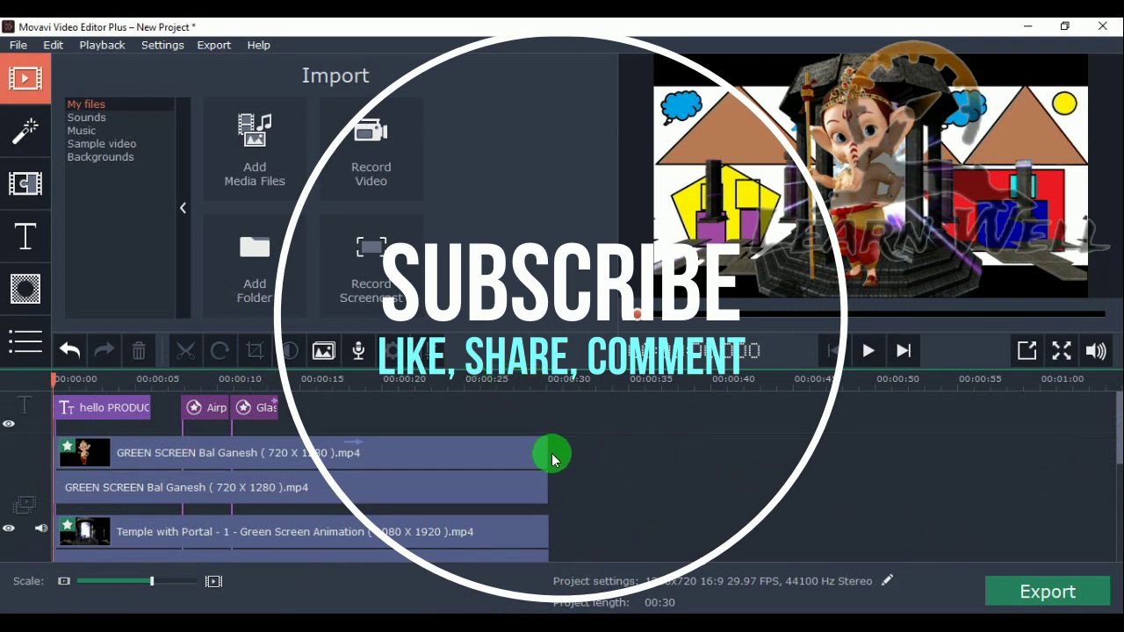
pyautogui.moveTo(1117, 427)
pyautogui.mouseDown()
pyautogui.moveTo(1114, 533)
pyautogui.moveTo(1110, 427)
pyautogui.mouseUp()
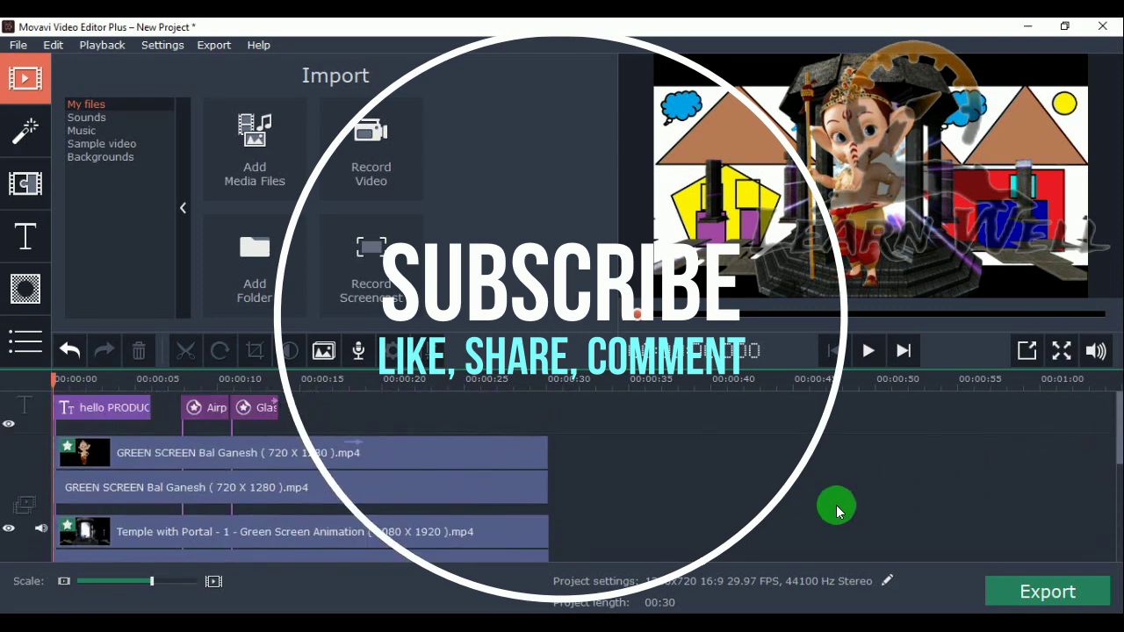